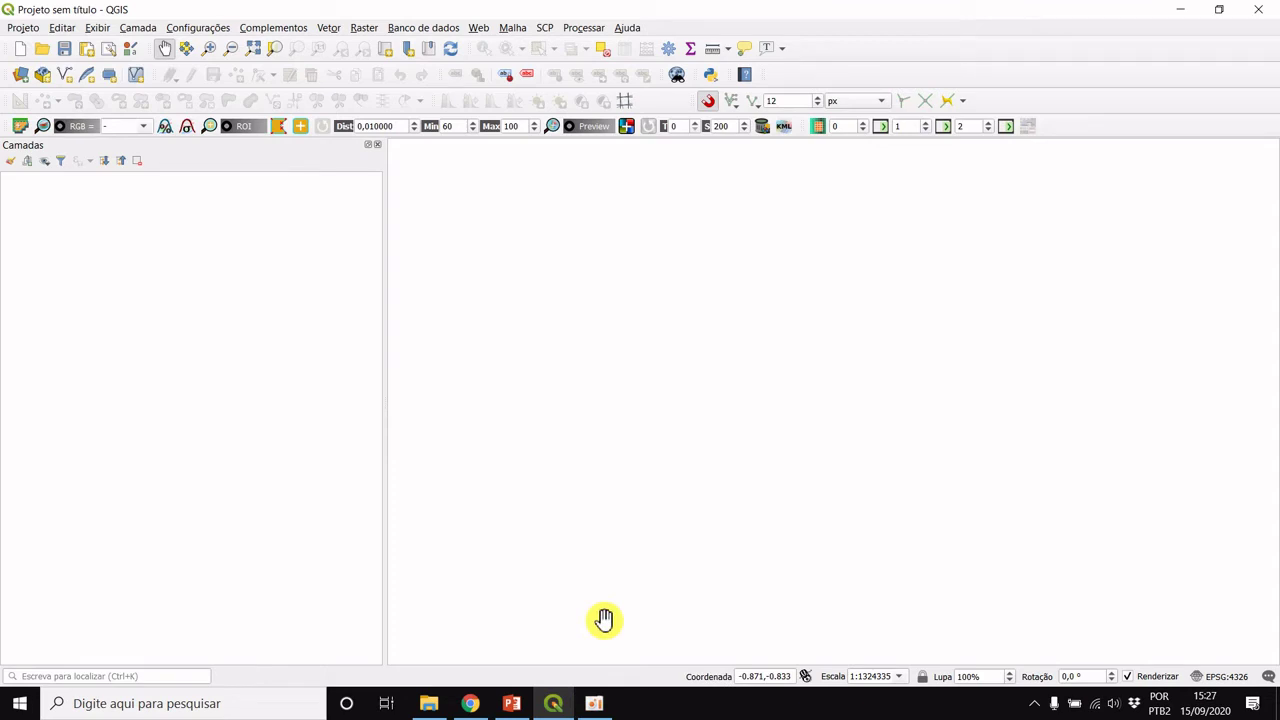
- Save the project as buffer in the RESULTADOS folder inside 2-AULAS QGIS\AULA_QGIS_14
left_click(22, 30)
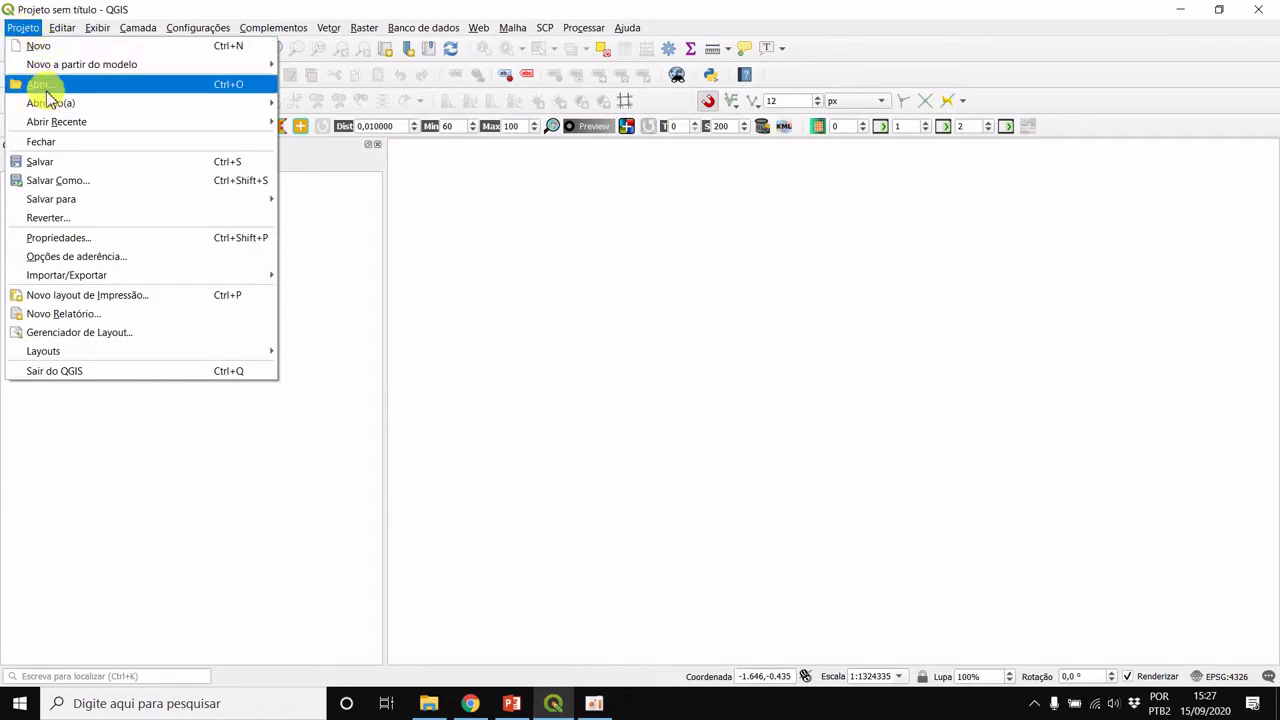
left_click(68, 178)
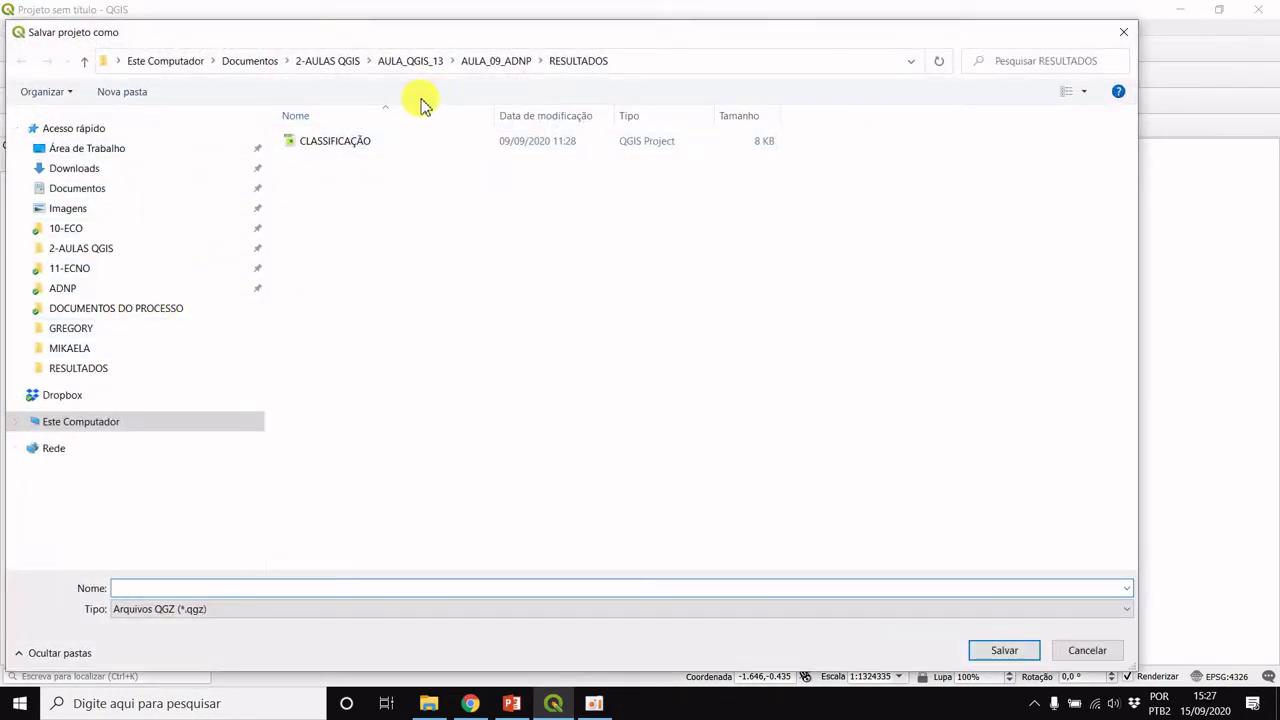
left_click(330, 61)
left_click(352, 274)
double_click(352, 270)
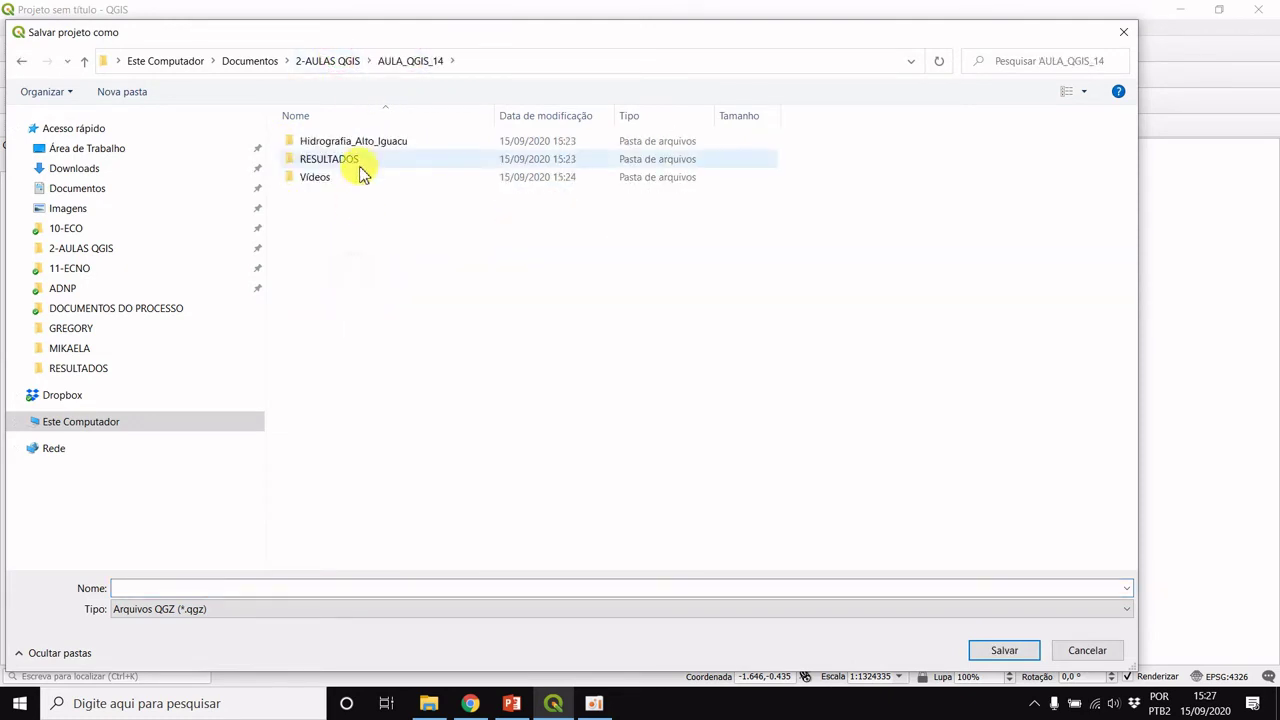
double_click(346, 161)
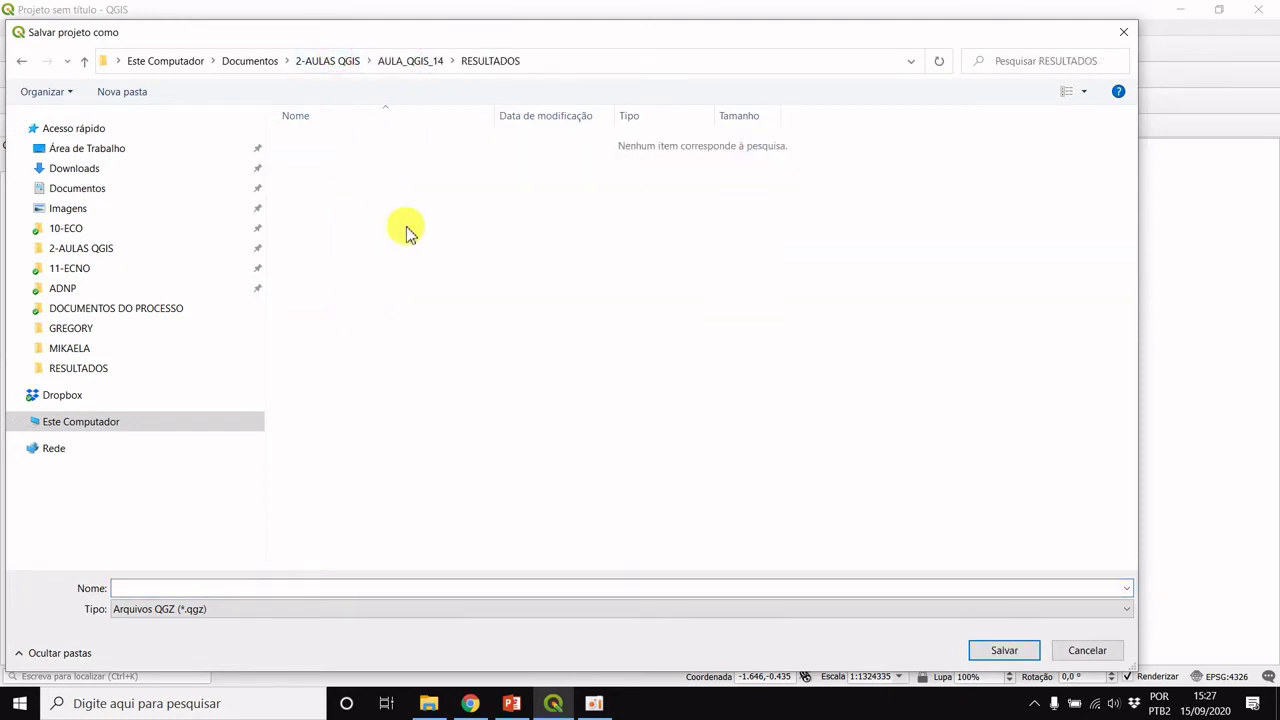
left_click(150, 588)
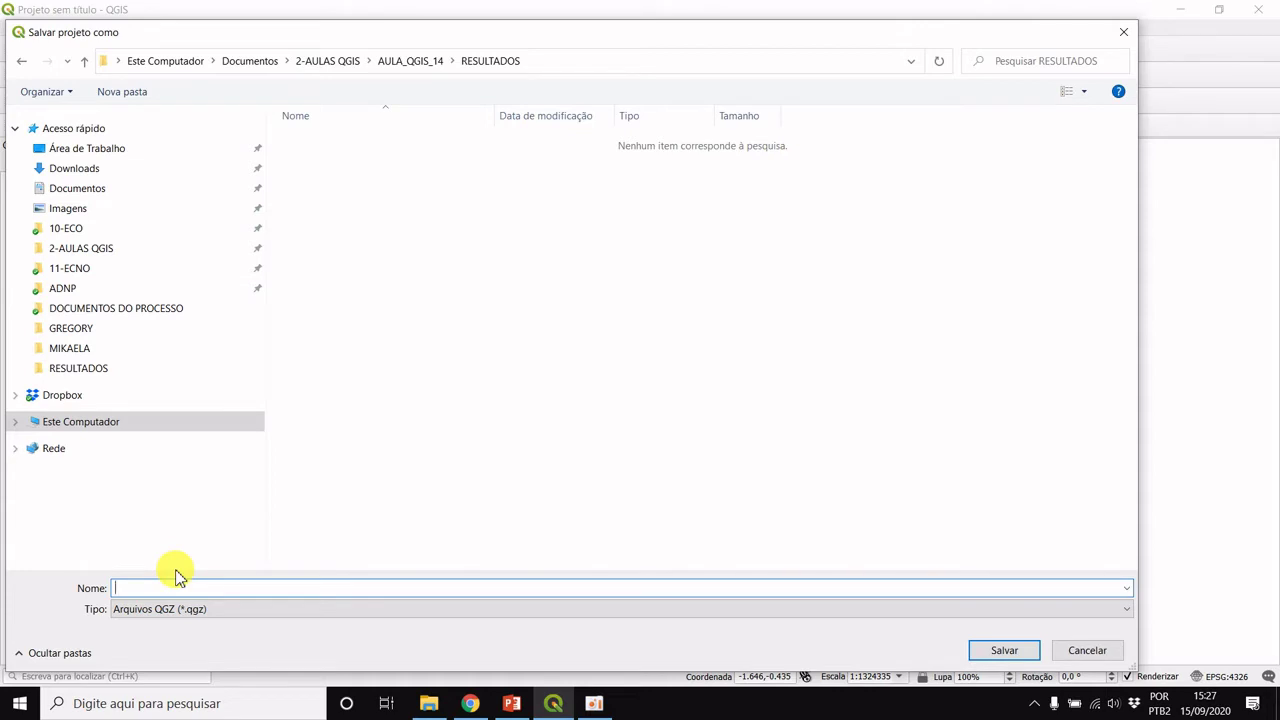
type("buffer")
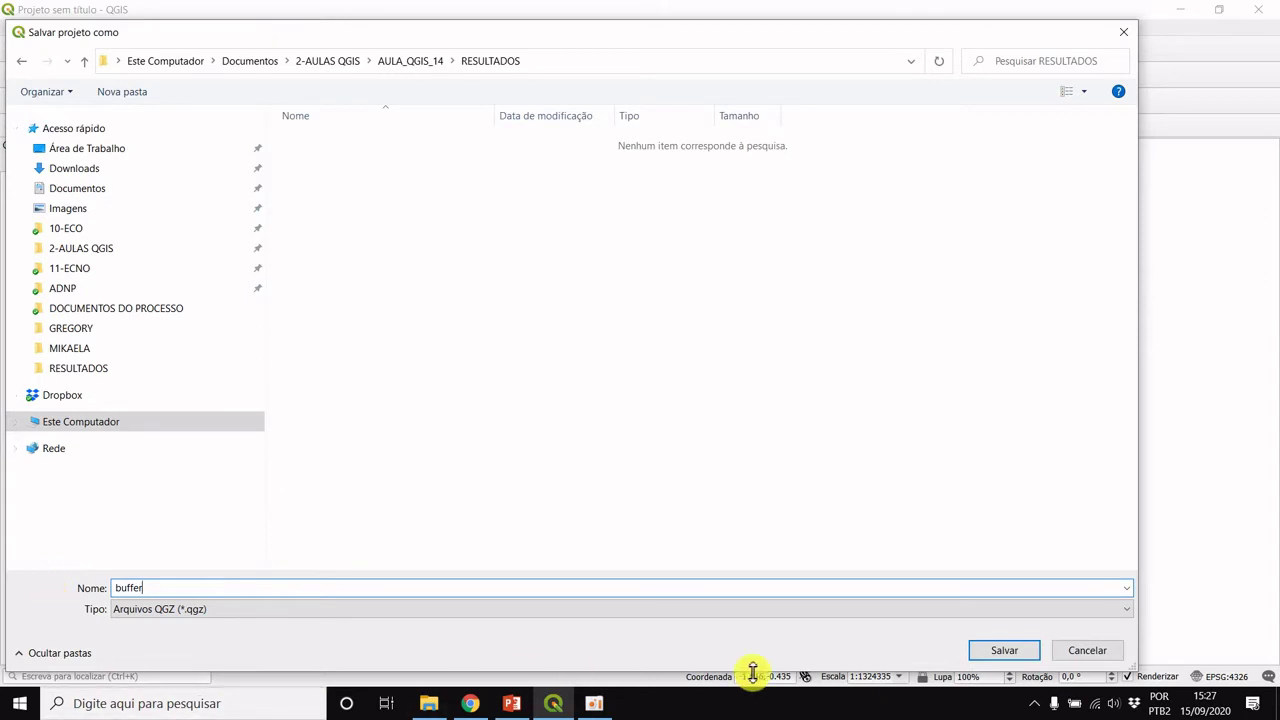
left_click(995, 650)
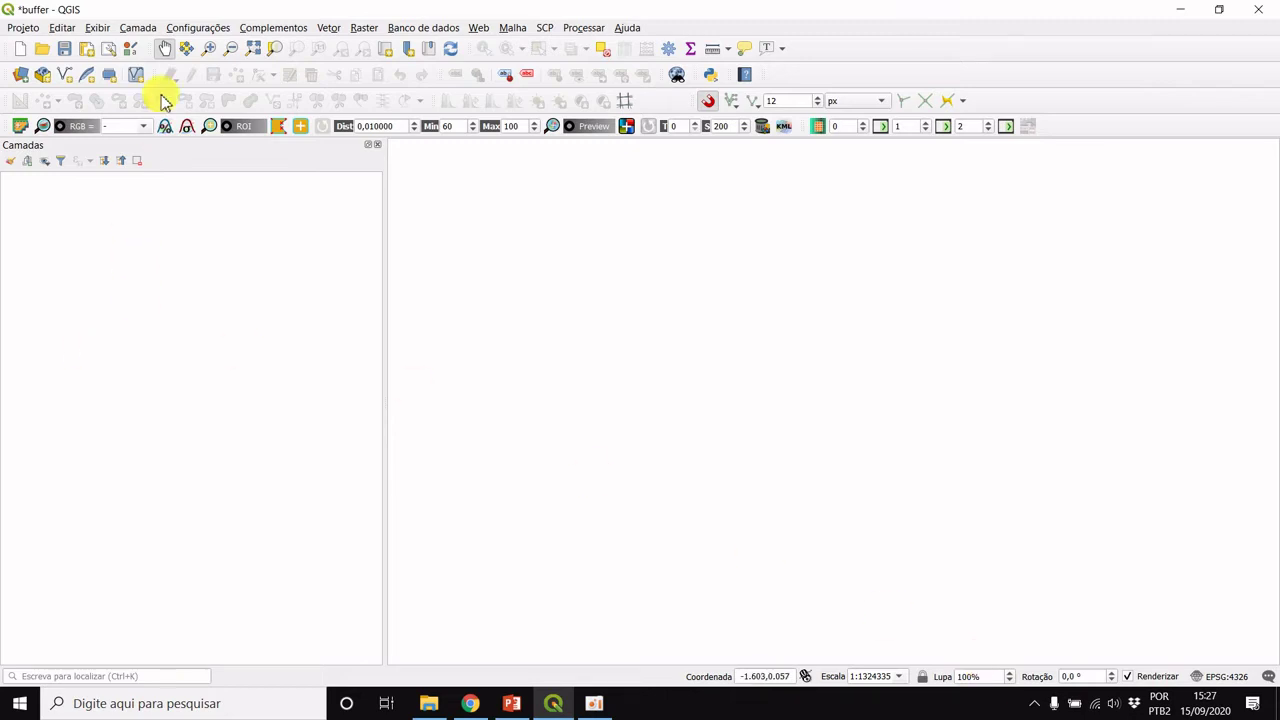
- Add the vector layer Hidrografia_lin.shp from AULA_QGIS_14\Hidrografia_Alto_Iguacu, accepting the "Inverse of UTM zone 22S + SAD69 to WGS 84 (14)" transformation
left_click(140, 28)
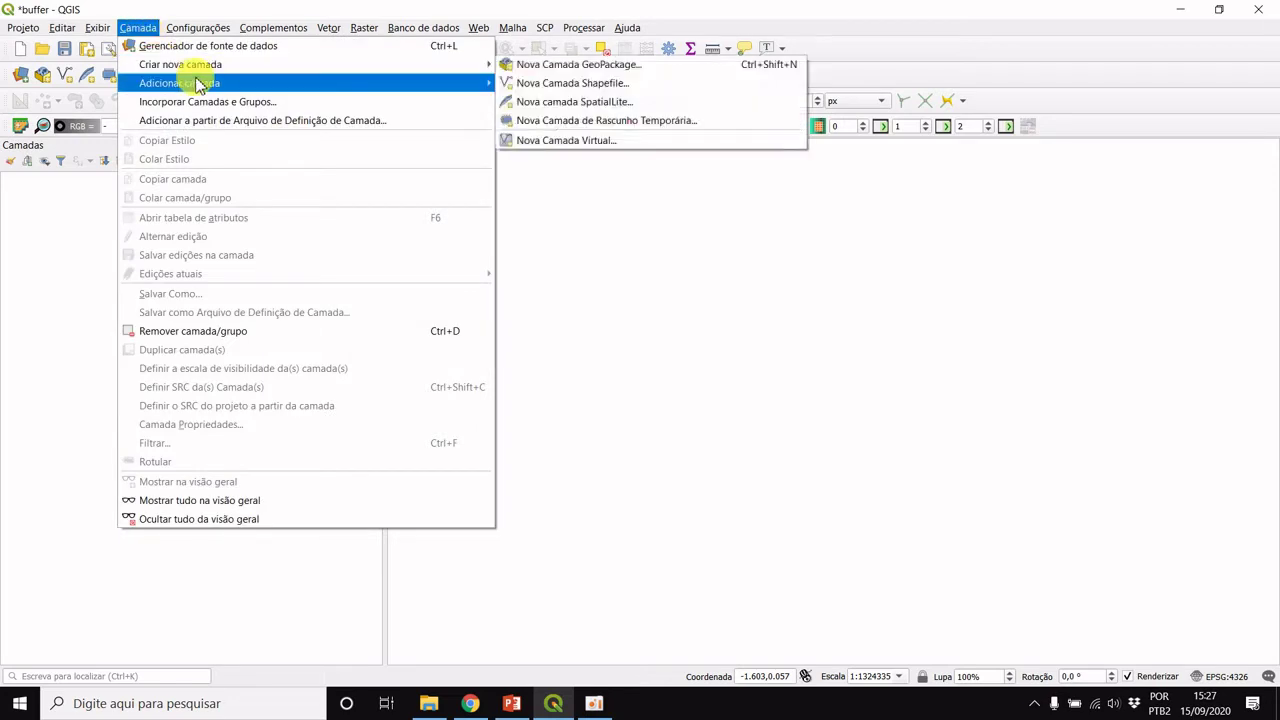
mouse_move(243, 84)
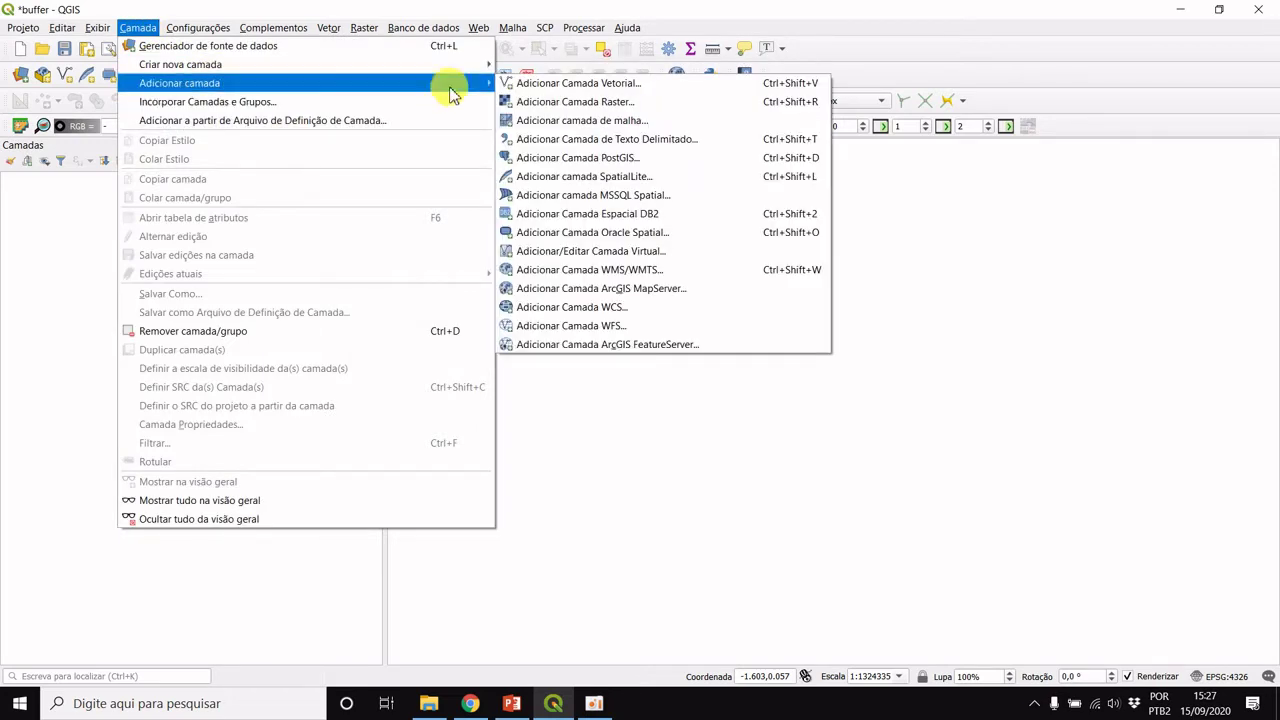
left_click(575, 88)
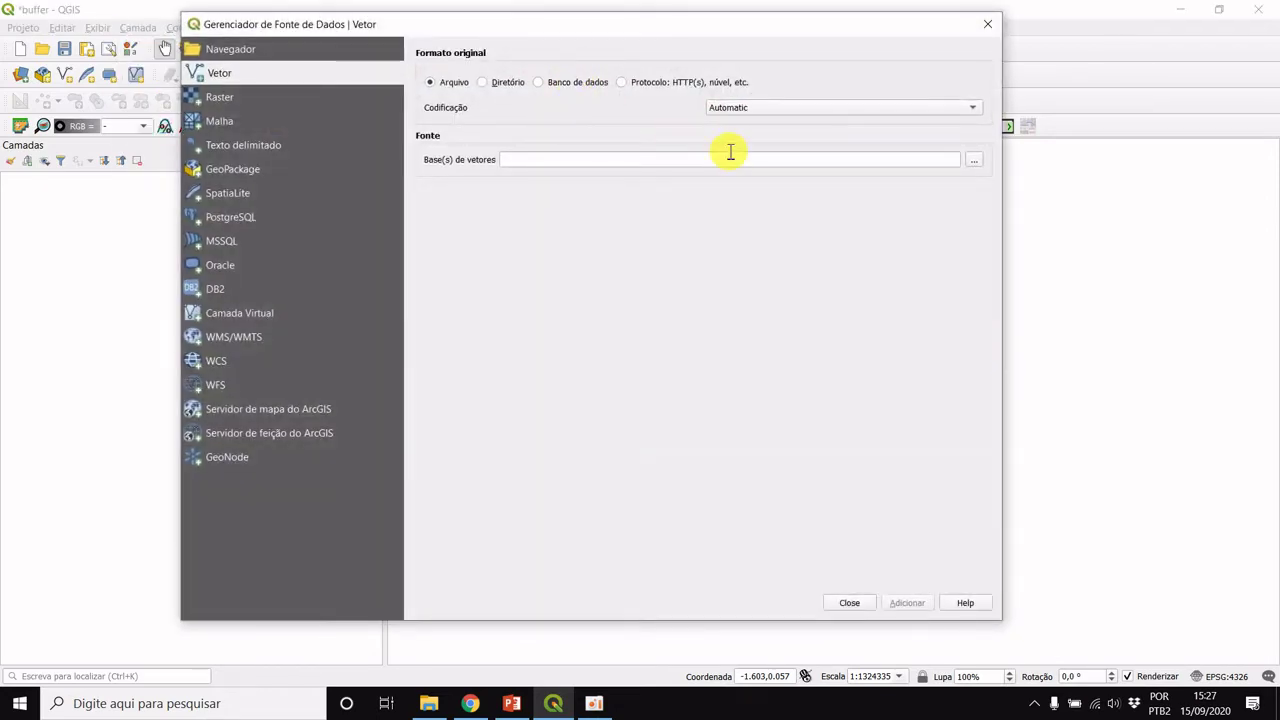
left_click(975, 161)
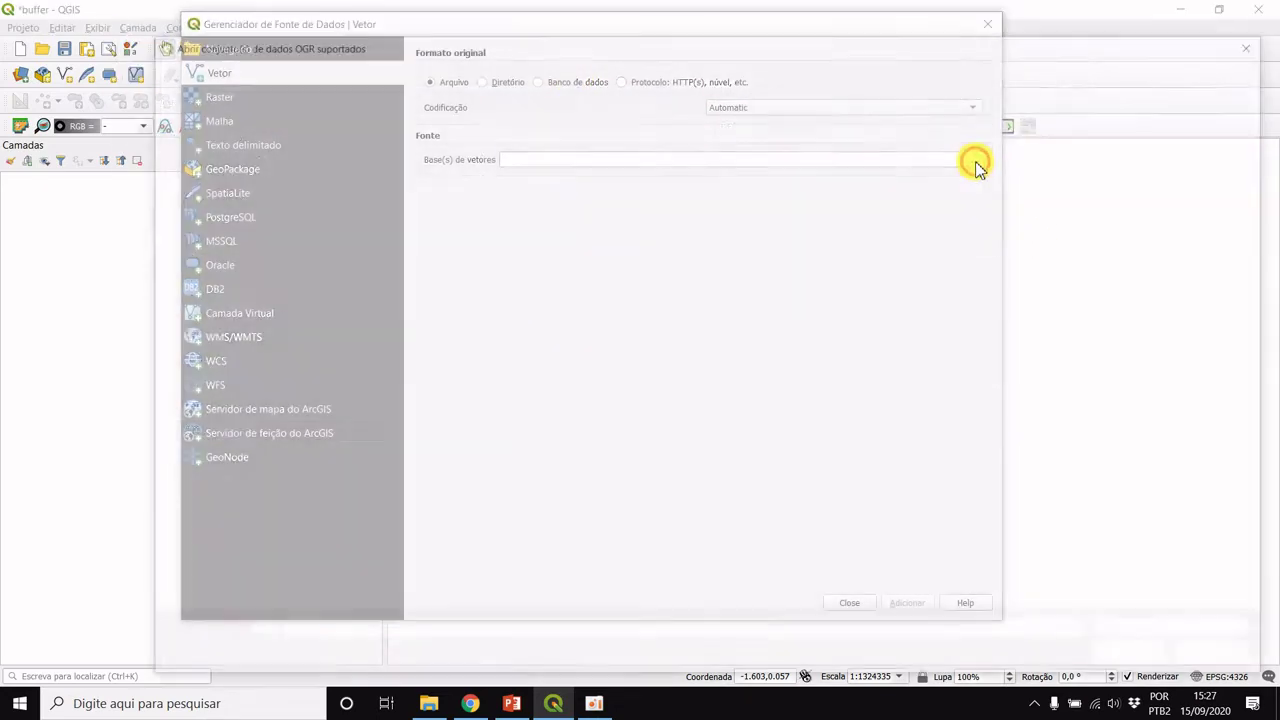
left_click(546, 72)
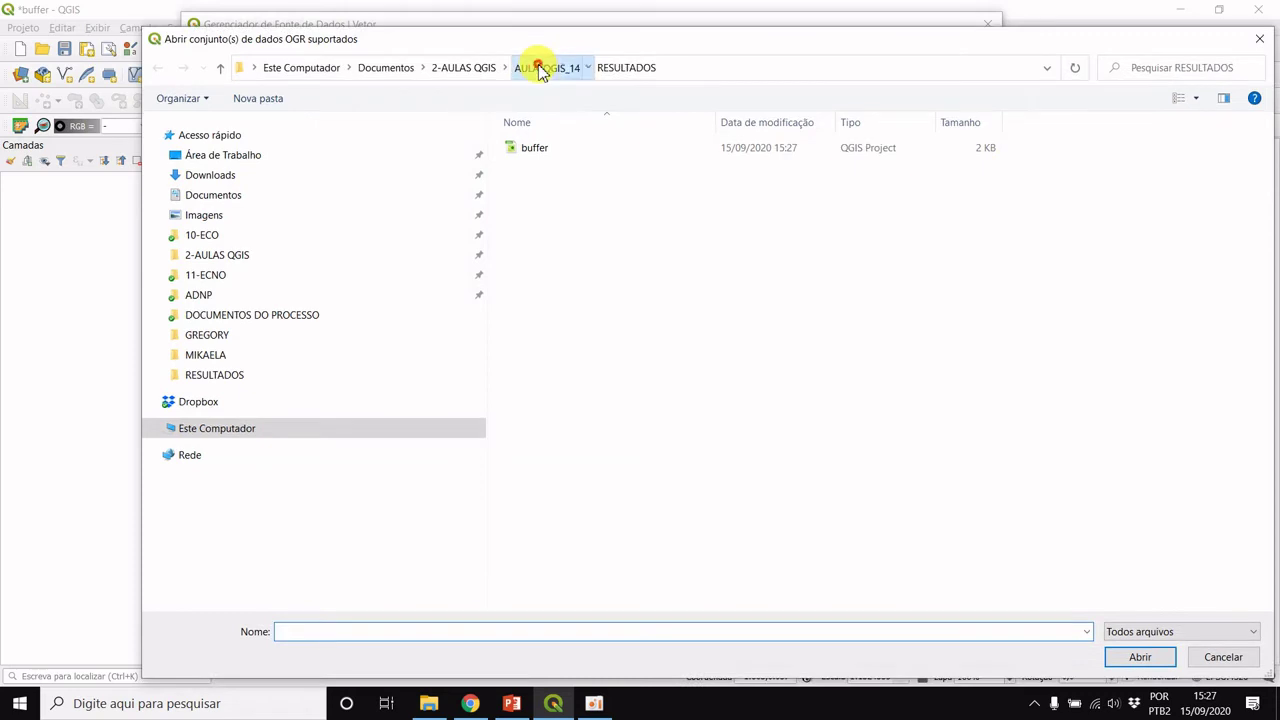
double_click(580, 147)
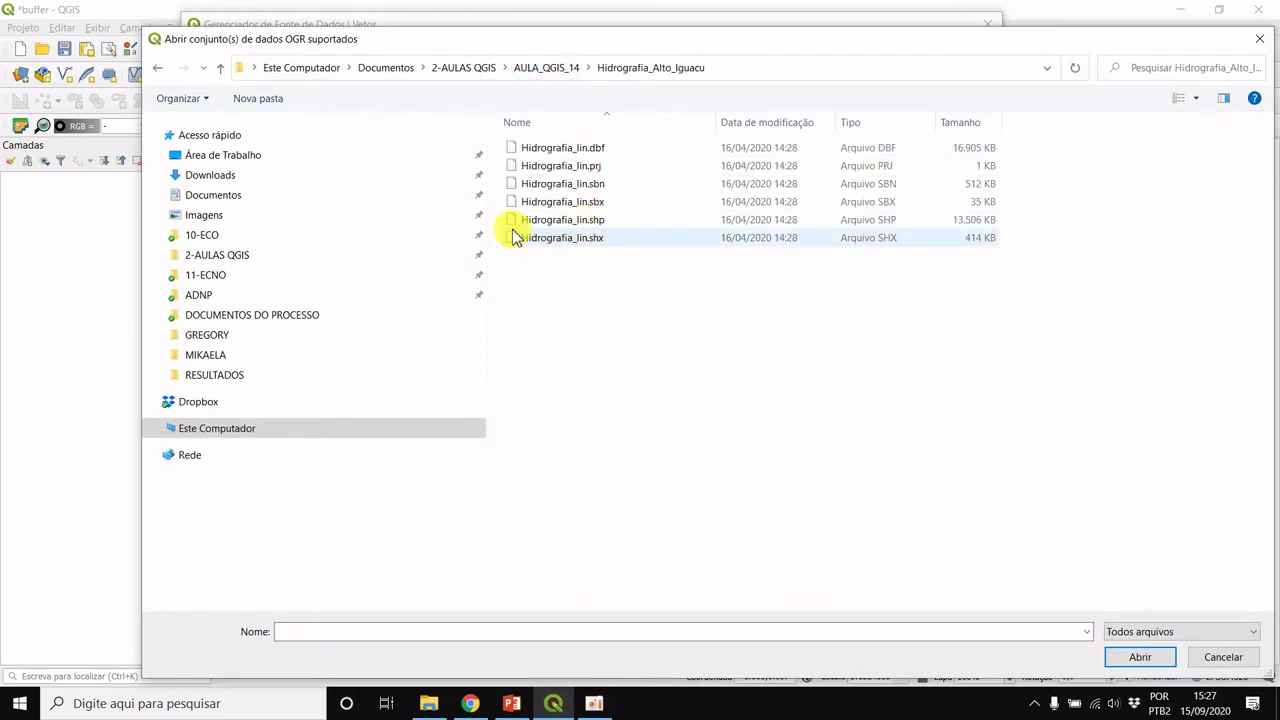
left_click(587, 219)
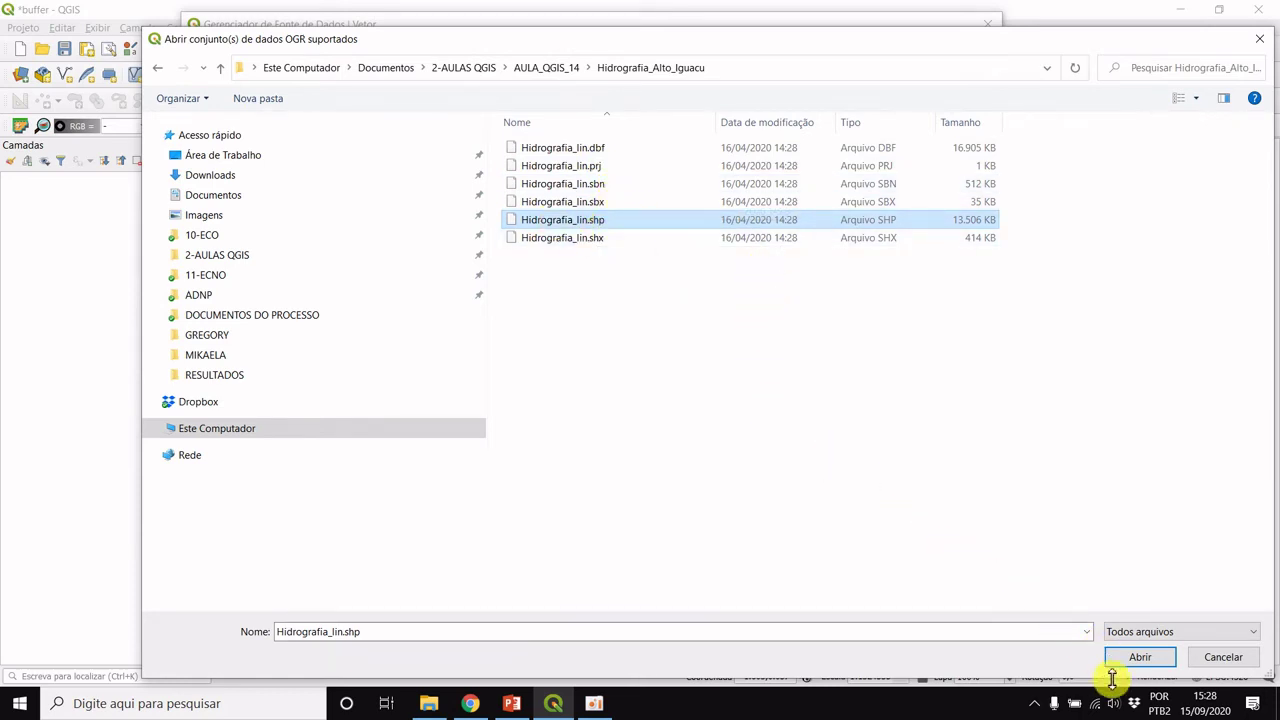
left_click(1143, 660)
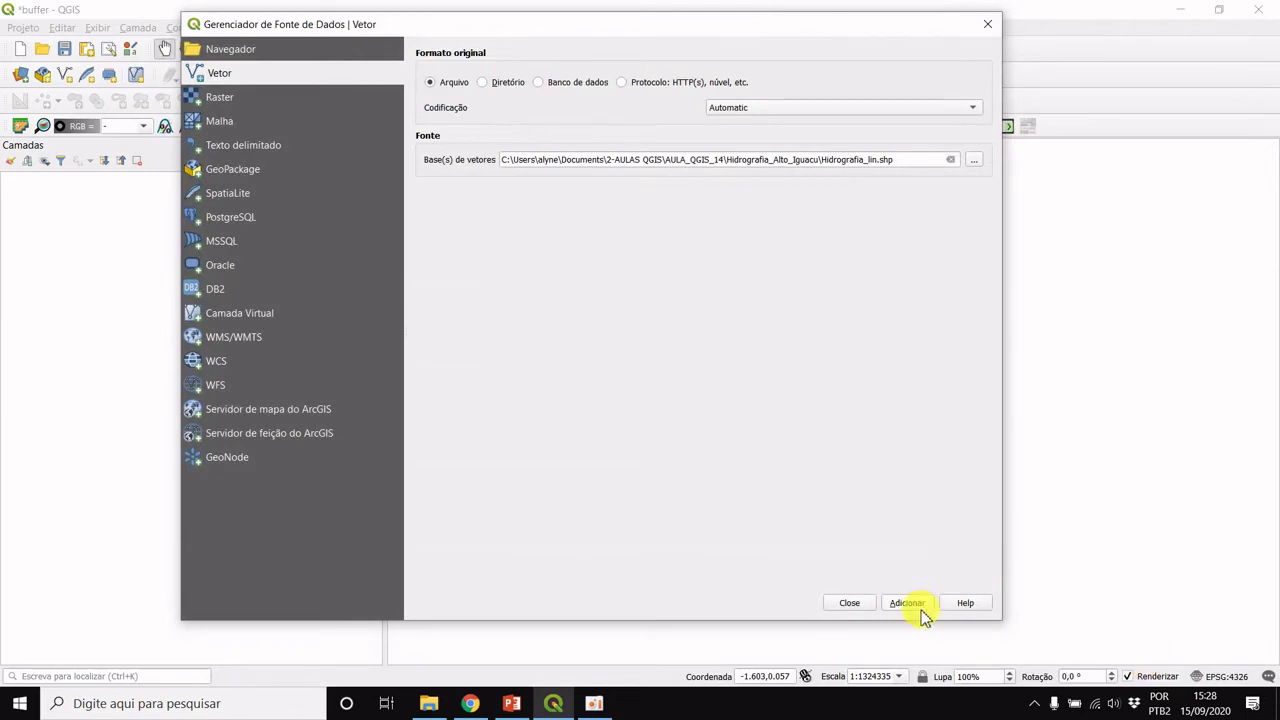
left_click(915, 604)
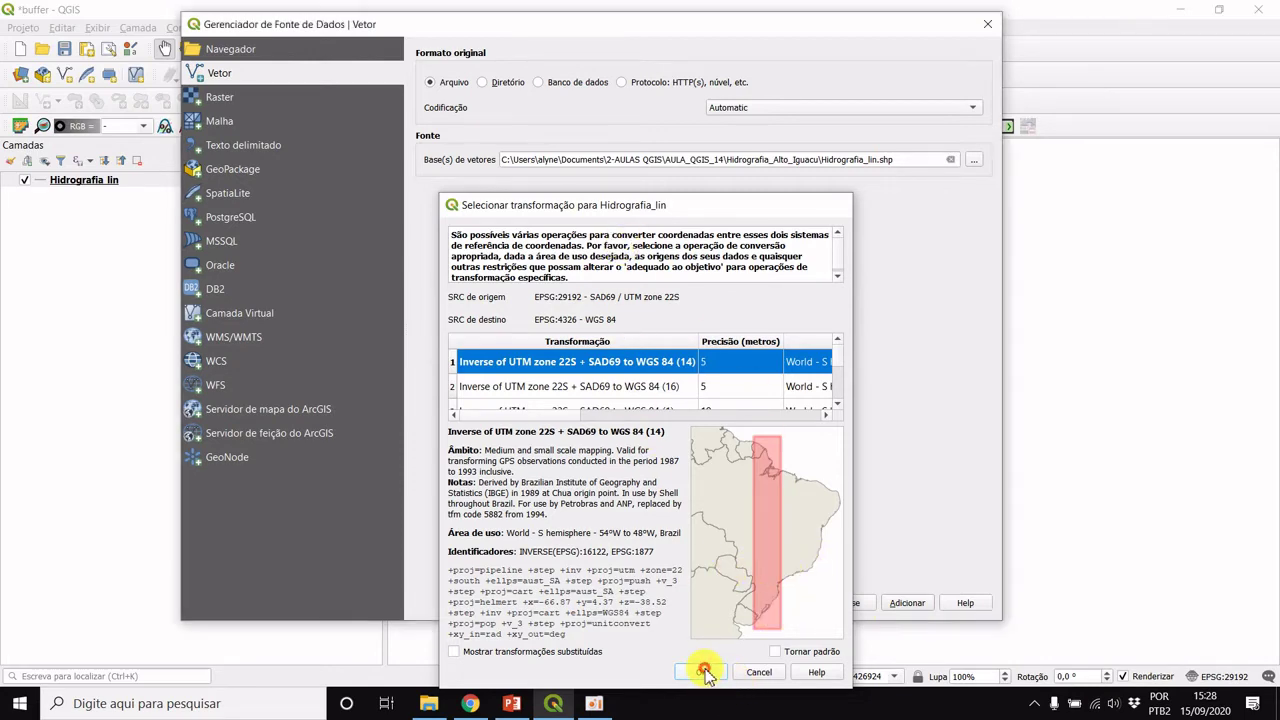
left_click(701, 672)
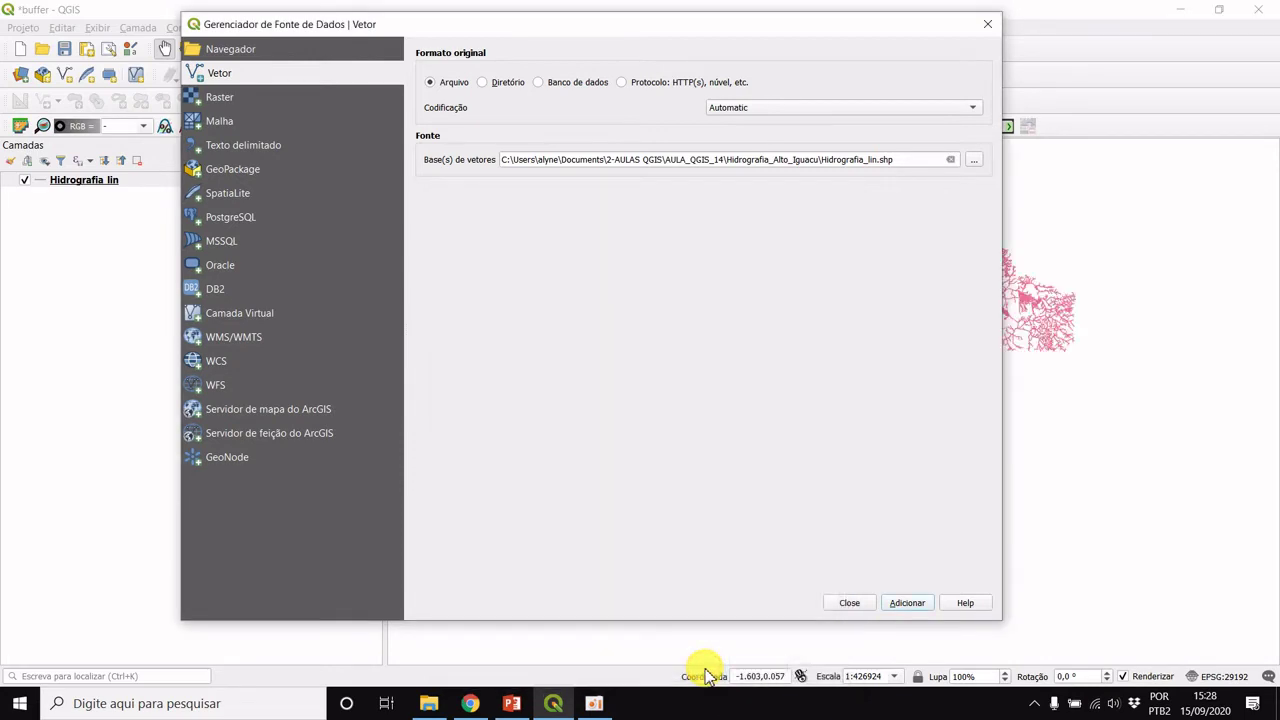
left_click(851, 603)
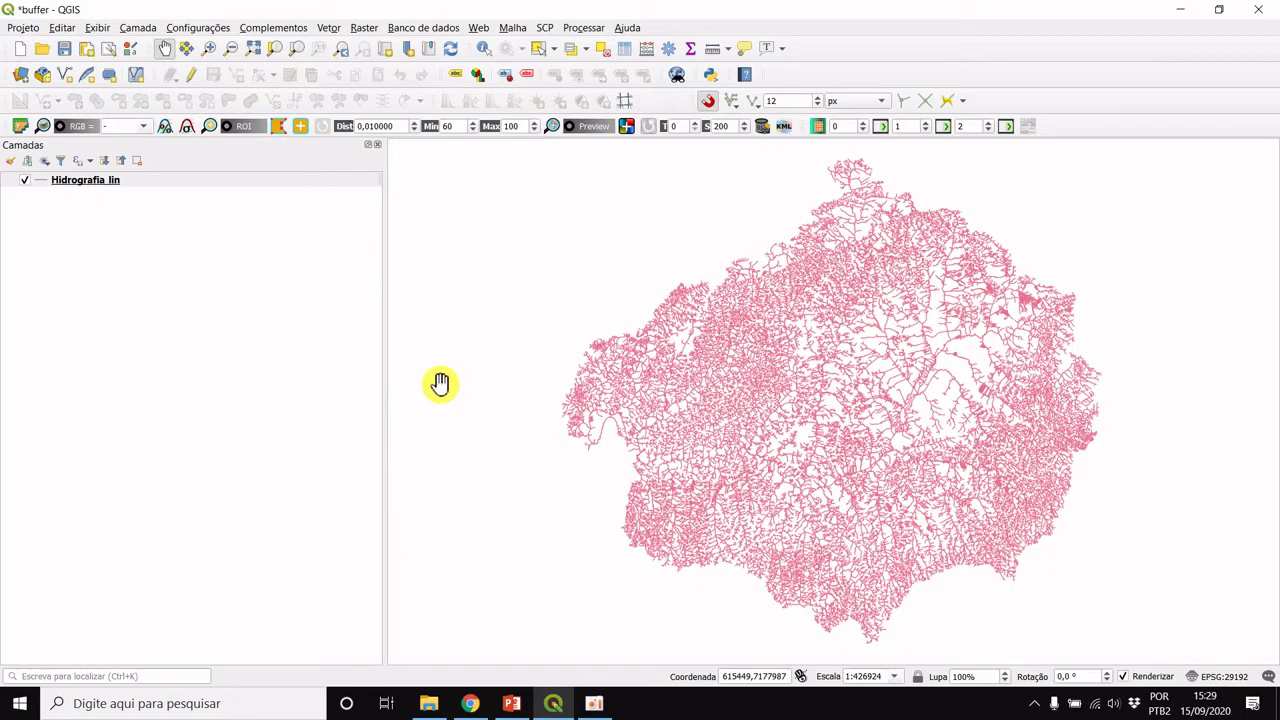
- Examine the records in the attribute table of the Hidrografia_lin layer, including the river names and hydrography types
right_click(90, 181)
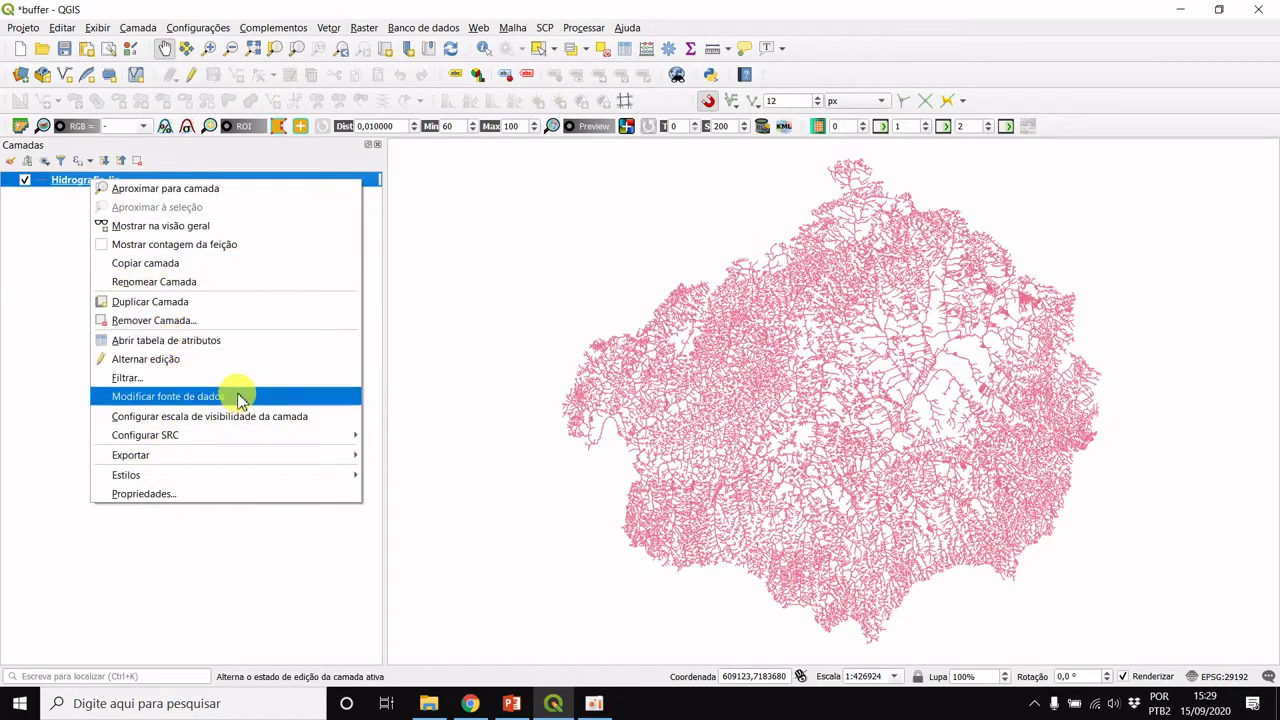
left_click(212, 345)
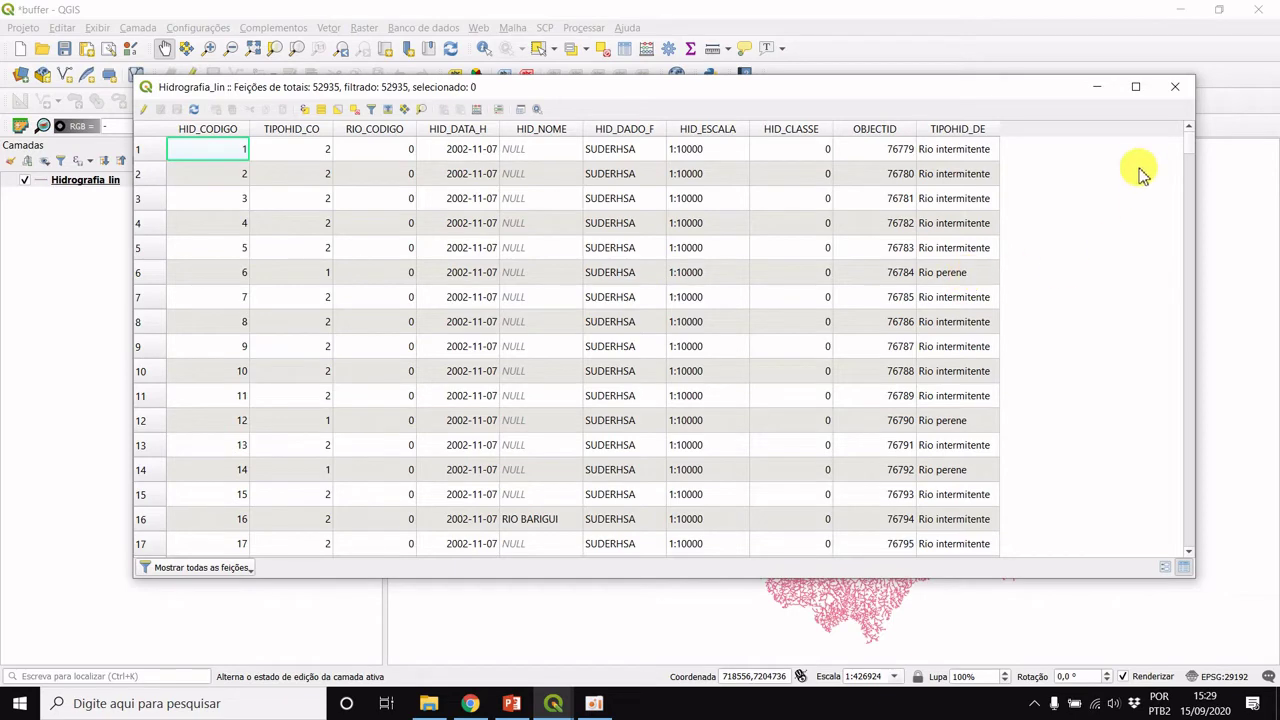
left_click_drag(1186, 143, 1193, 194)
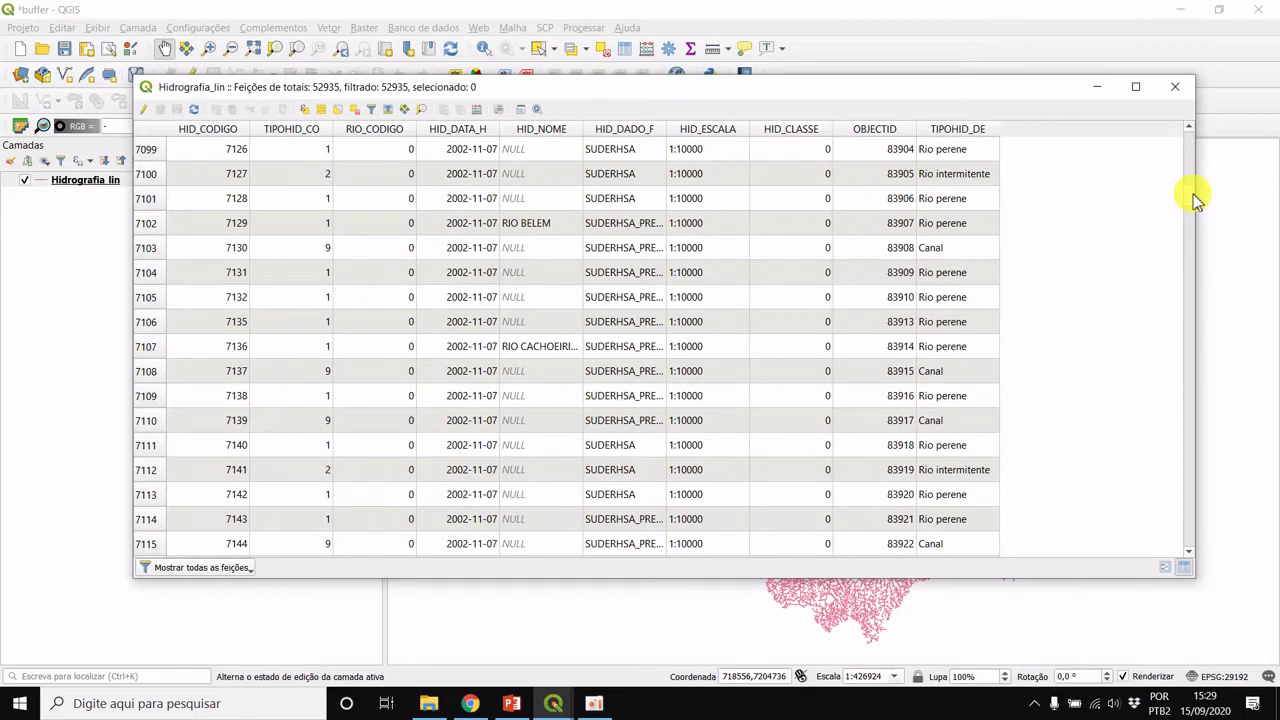
left_click_drag(1193, 194, 1189, 323)
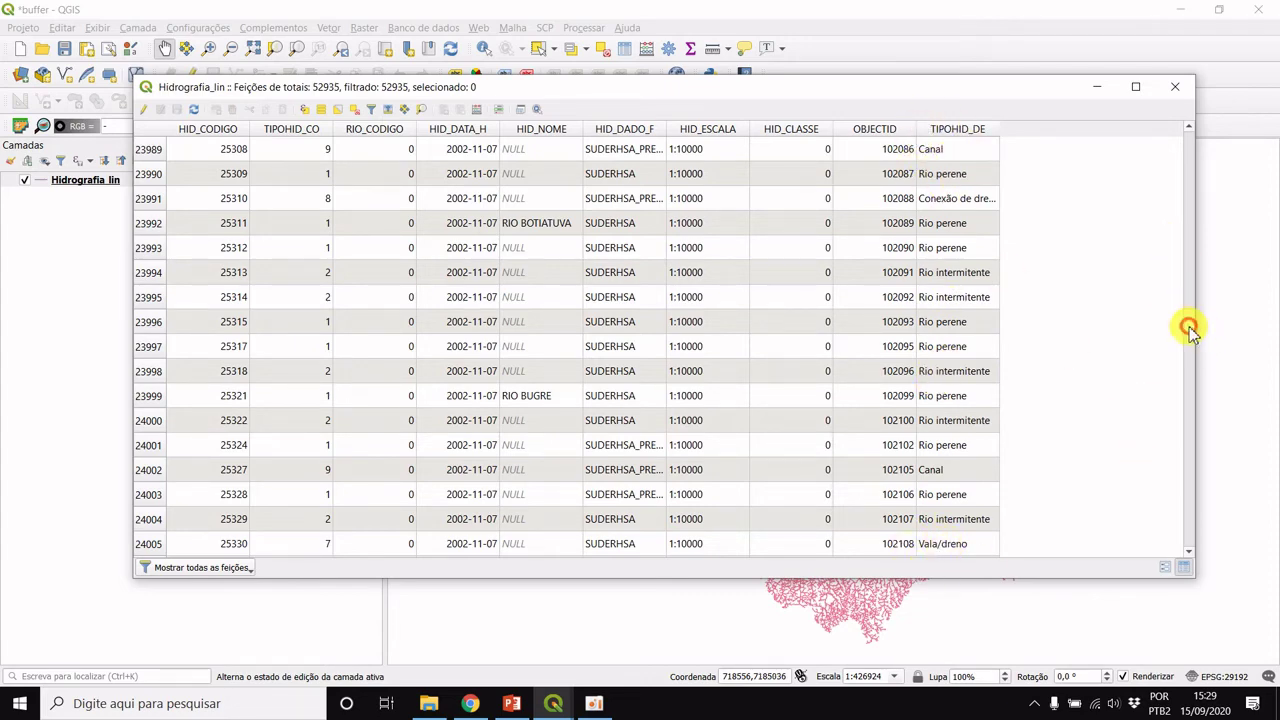
left_click_drag(1190, 330, 1184, 366)
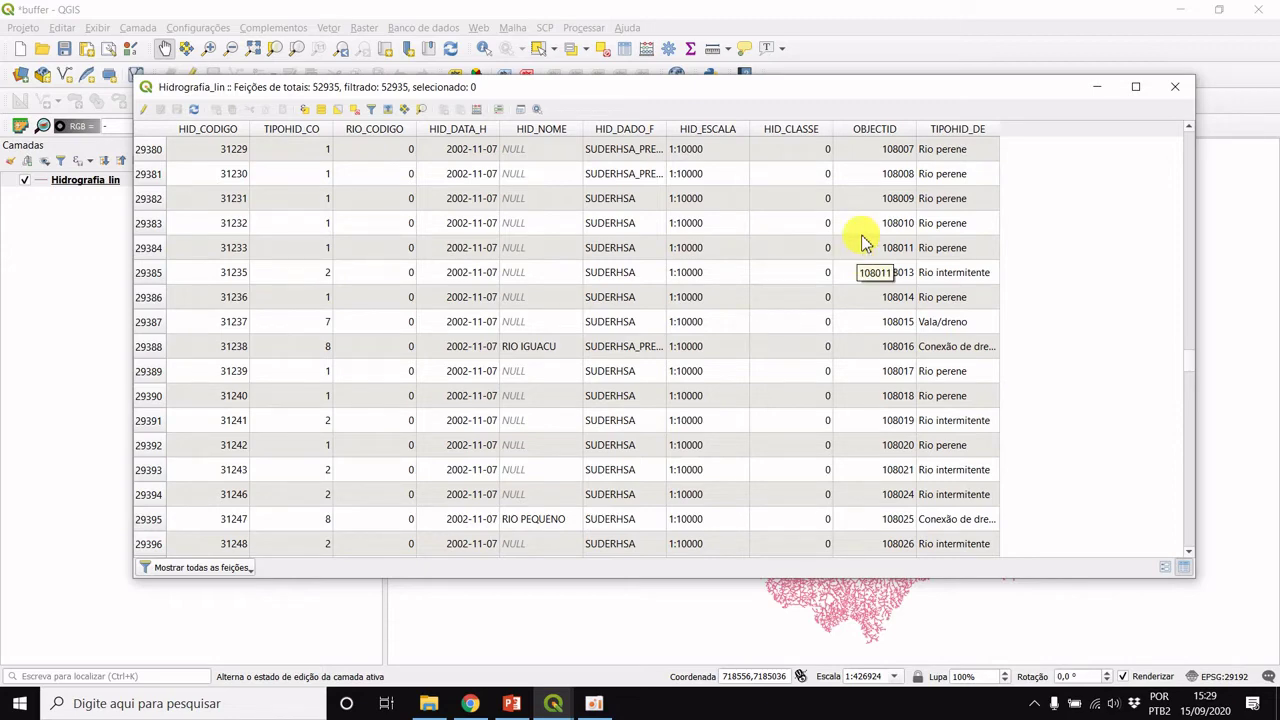
left_click(1175, 87)
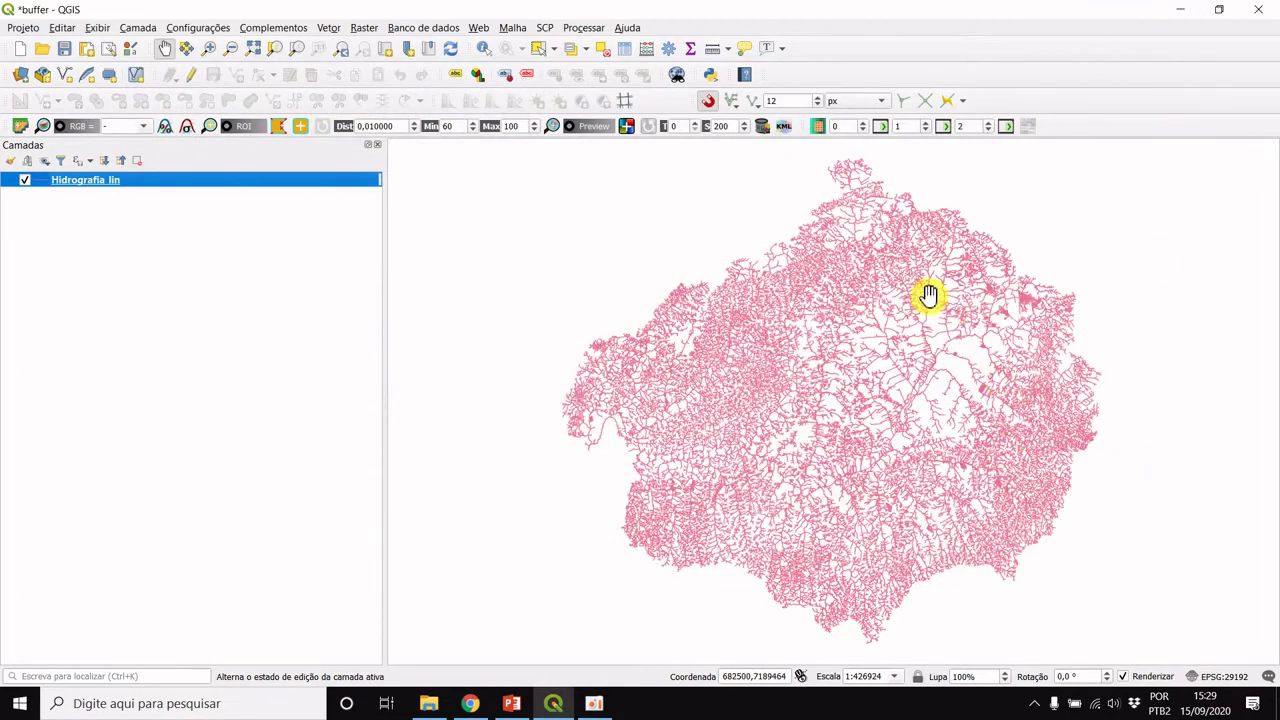
- Apply categorized symbology to the Hidrografia_lin layer, classified by the TIPOHID_DE field with random colors
scroll(798, 436, "up", 2)
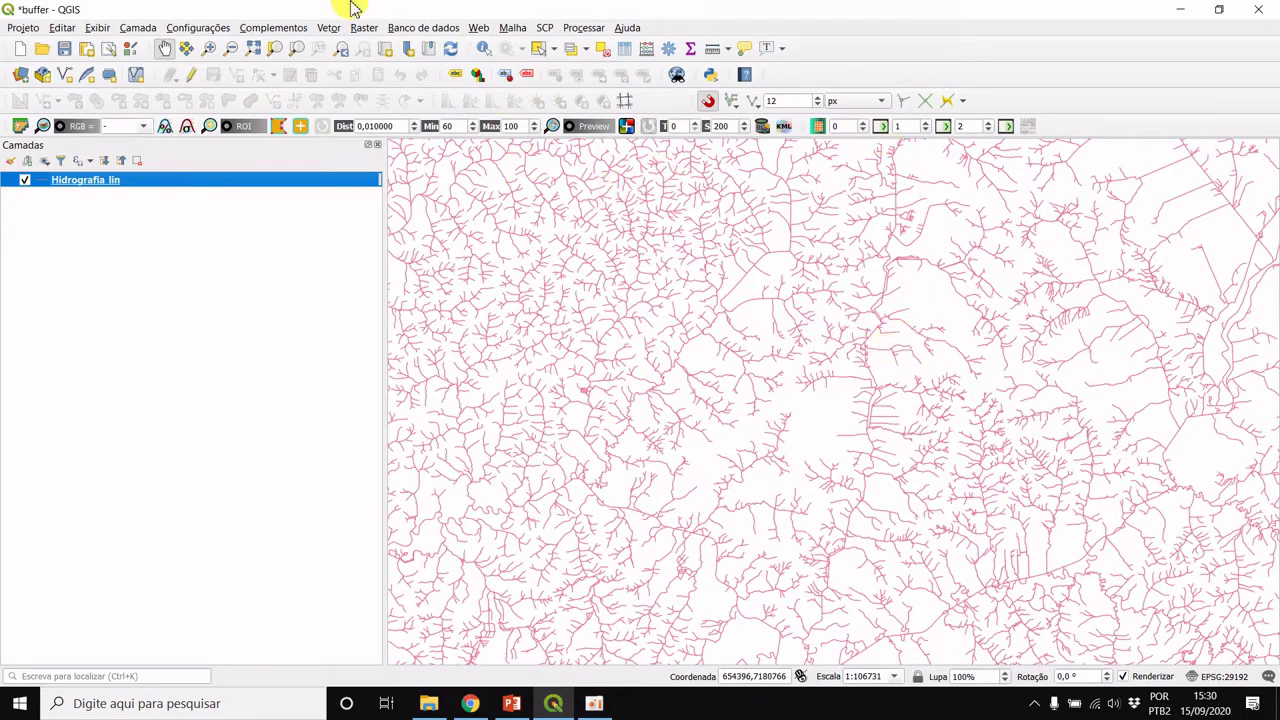
right_click(90, 188)
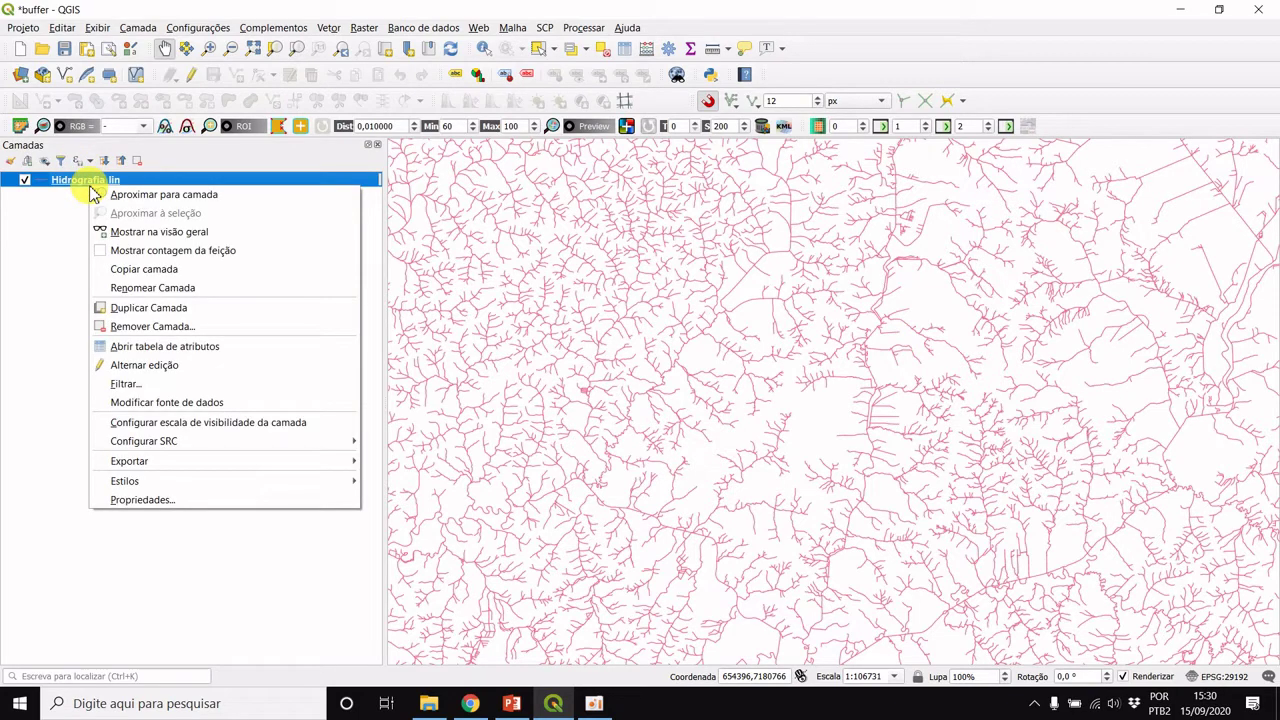
left_click(170, 499)
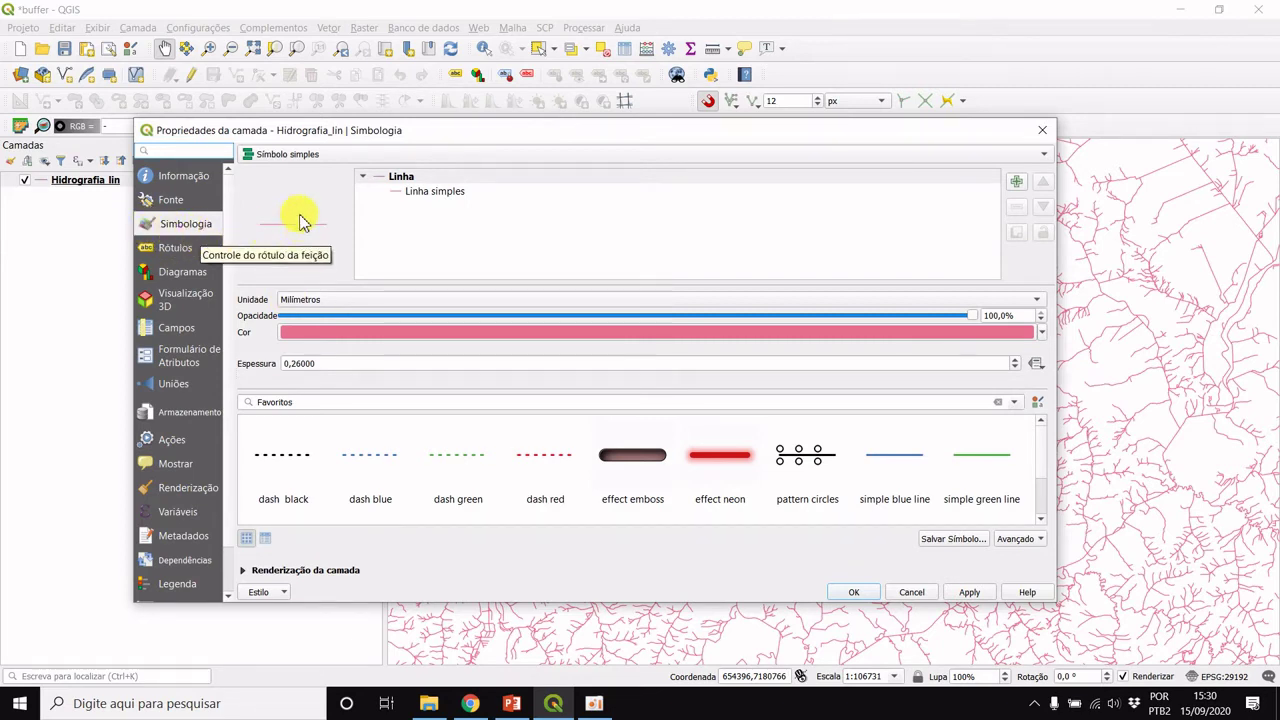
left_click(1043, 155)
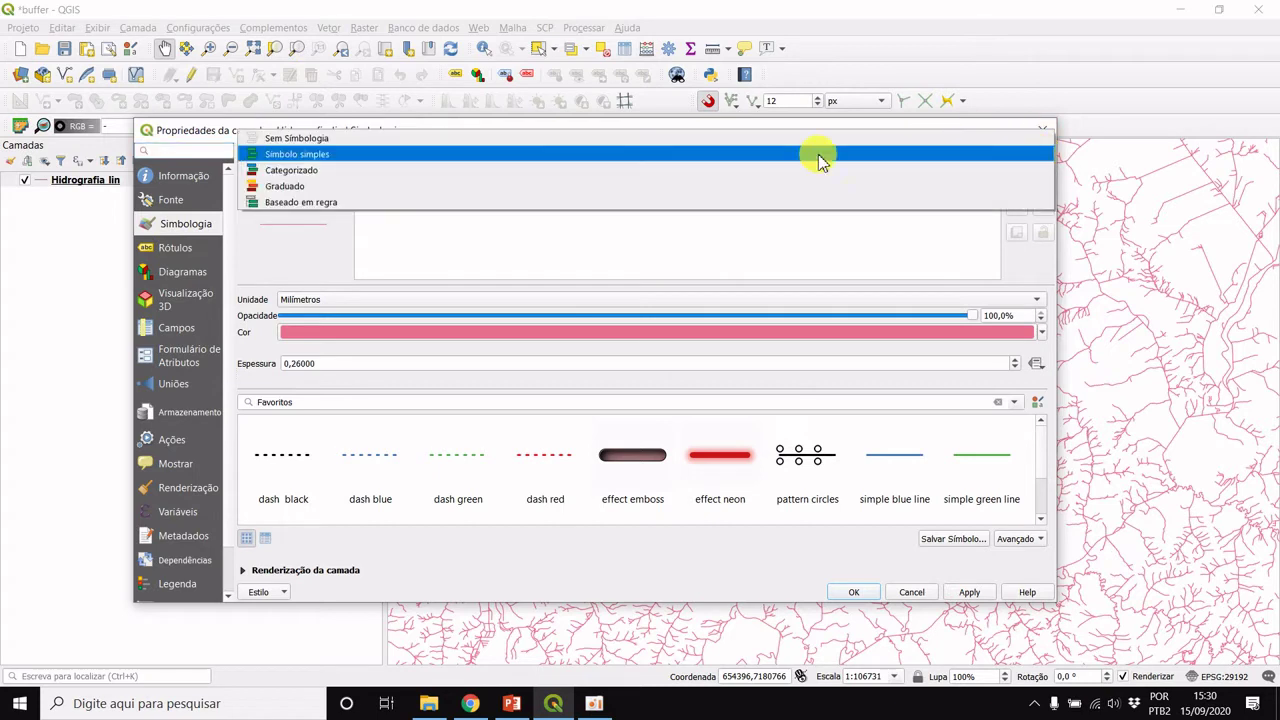
left_click(318, 178)
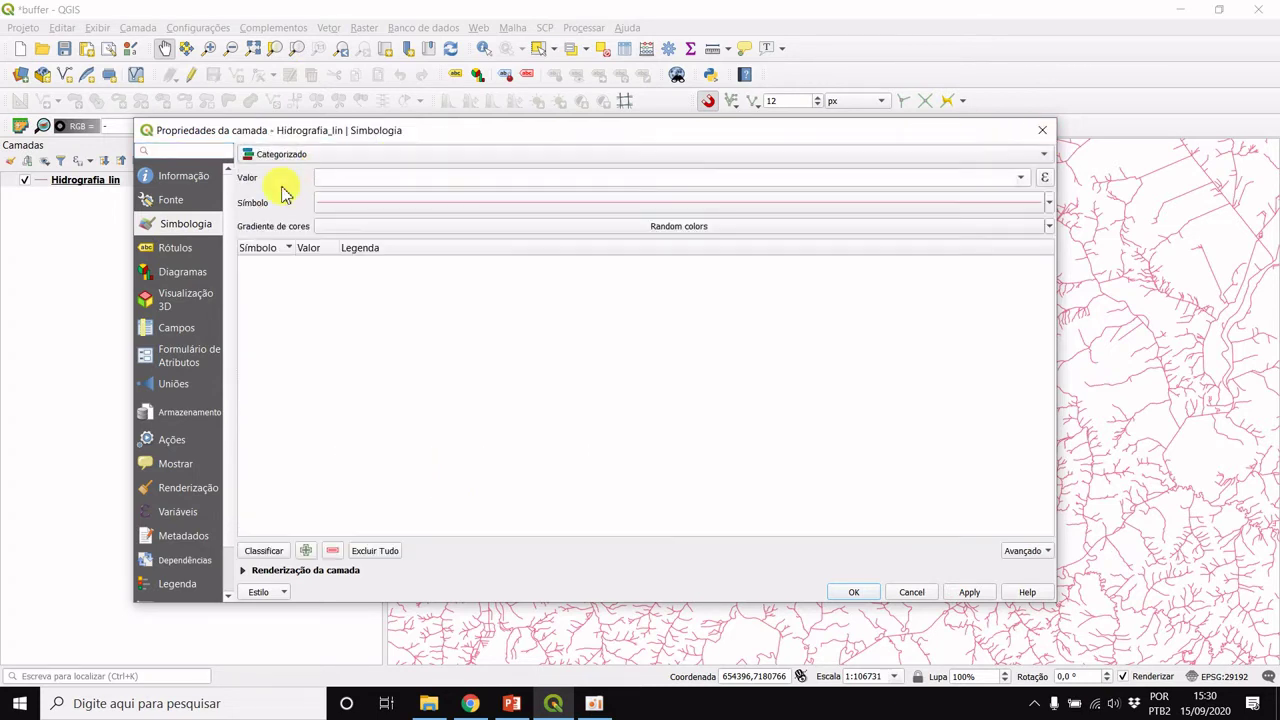
left_click(1022, 180)
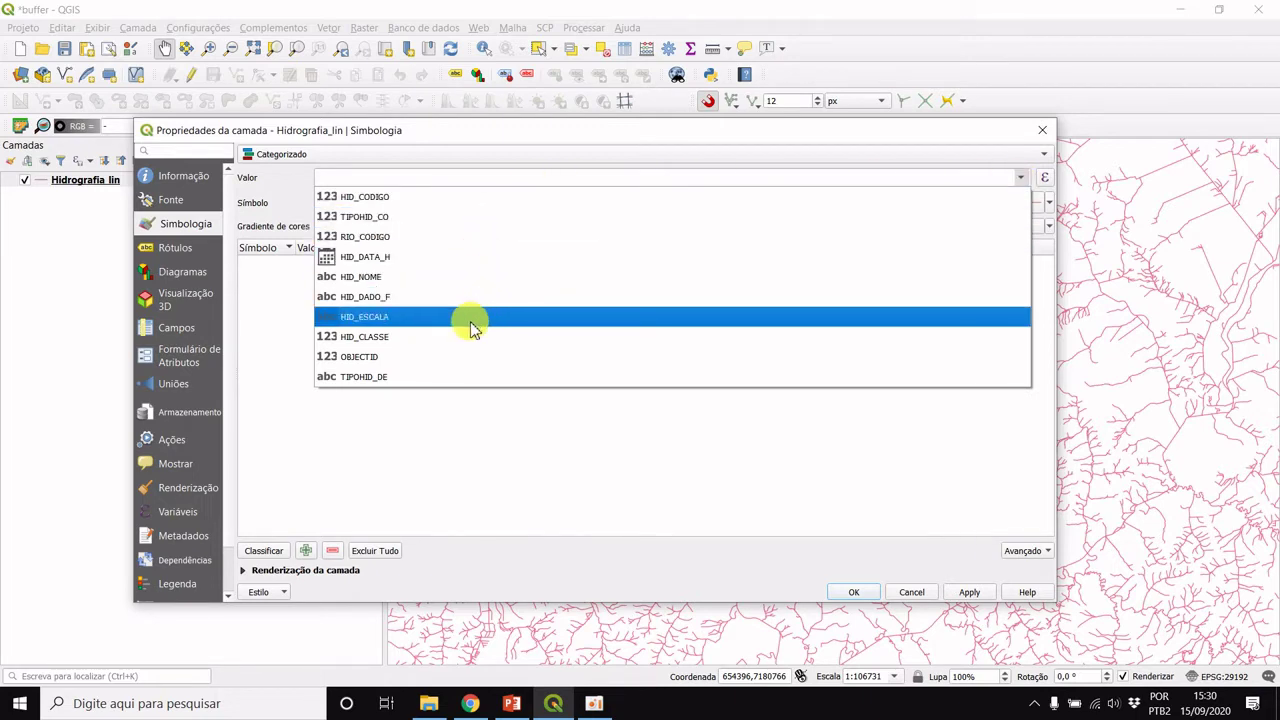
left_click(362, 380)
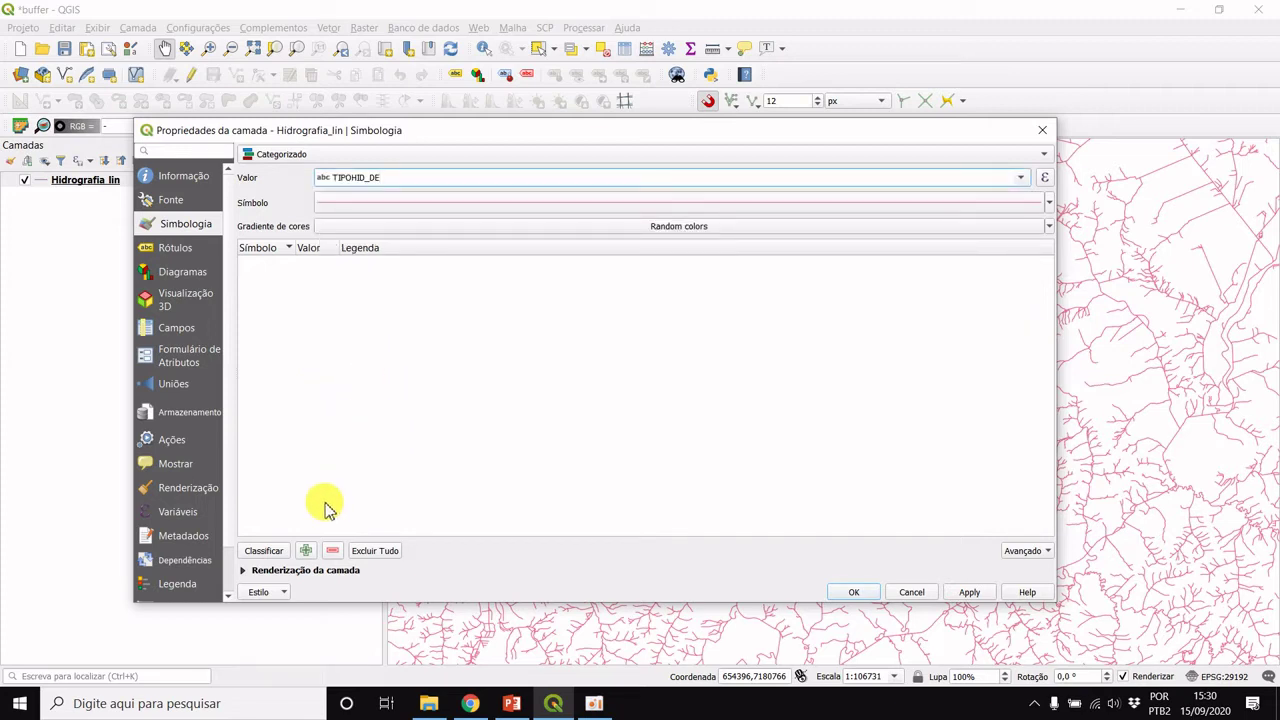
left_click(262, 551)
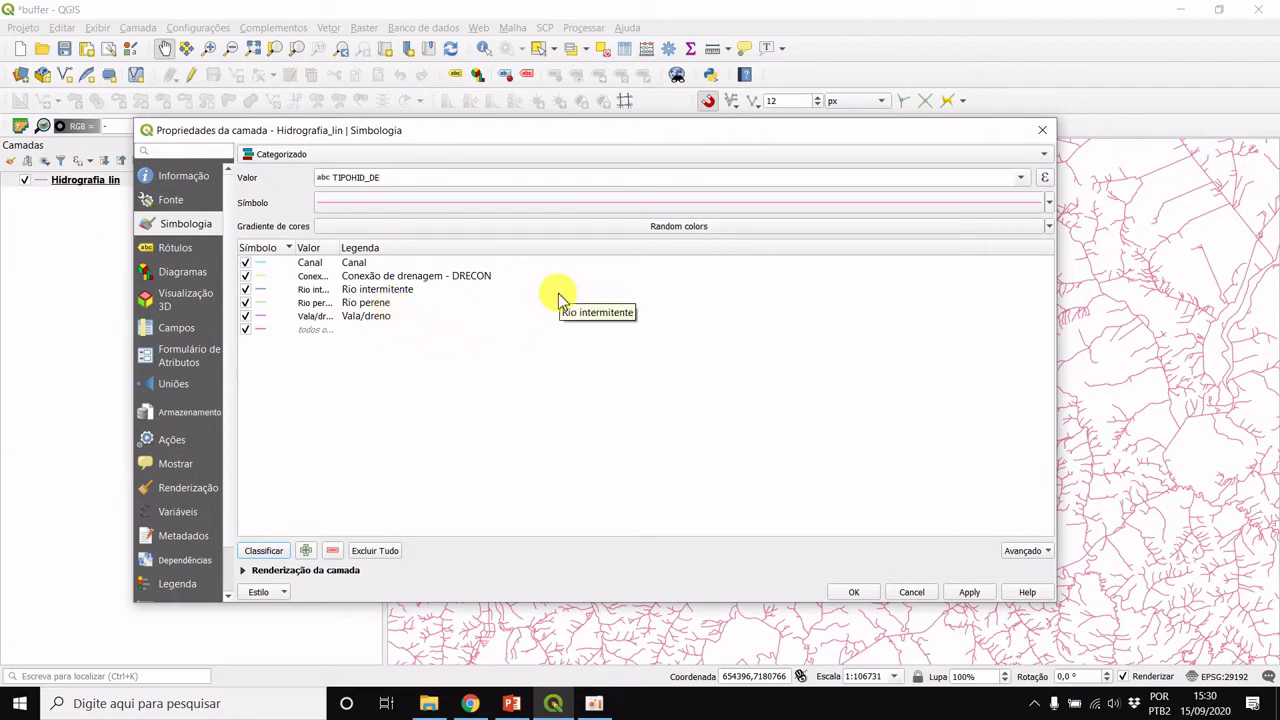
left_click(970, 592)
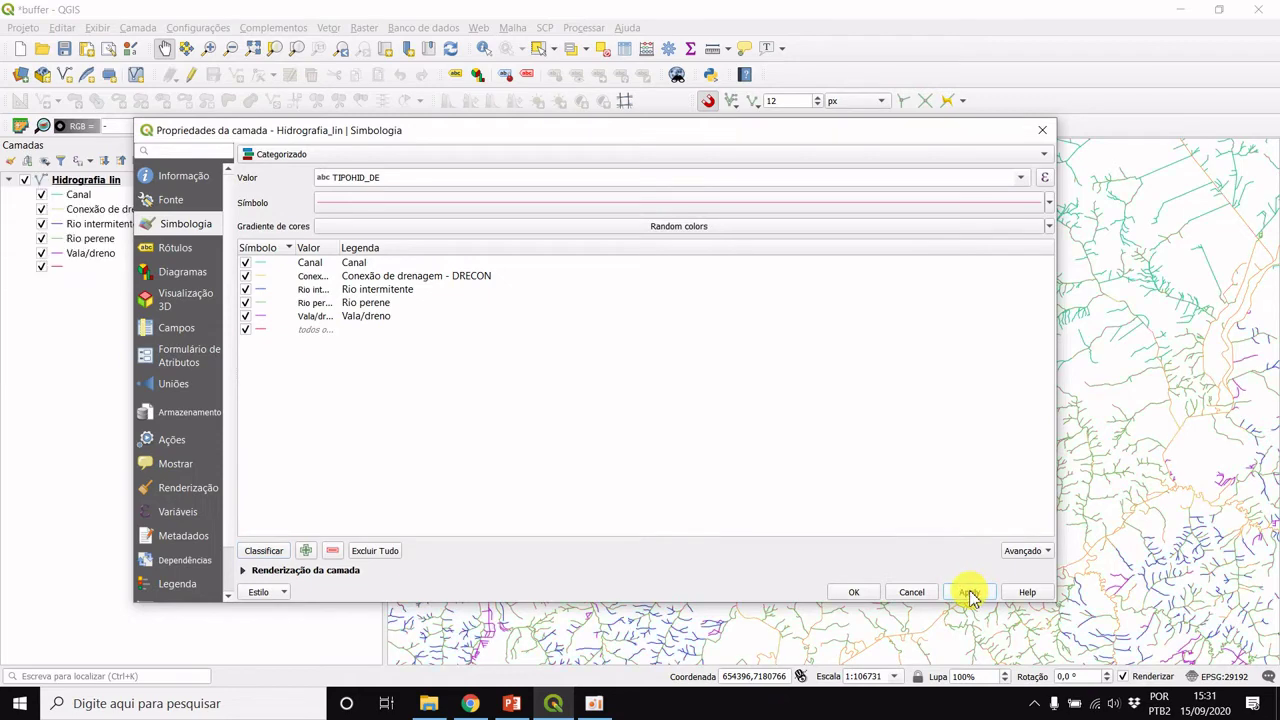
left_click(857, 592)
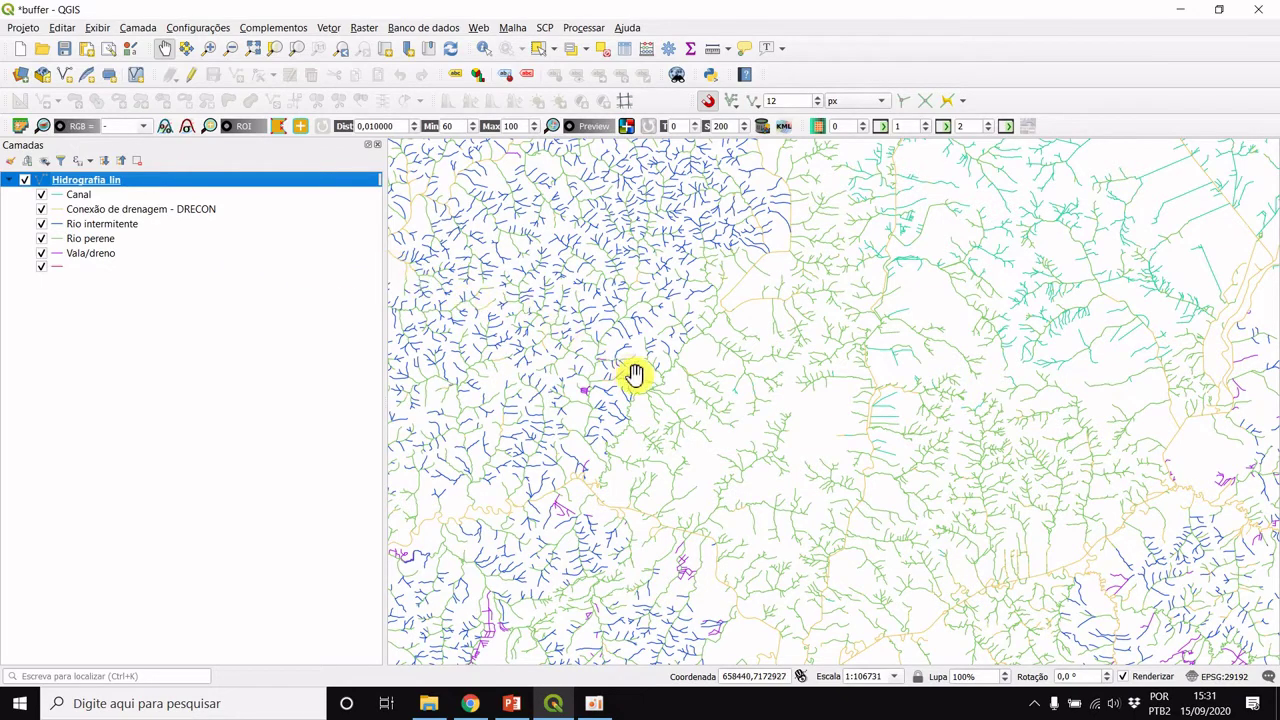
left_click_drag(611, 510, 811, 257)
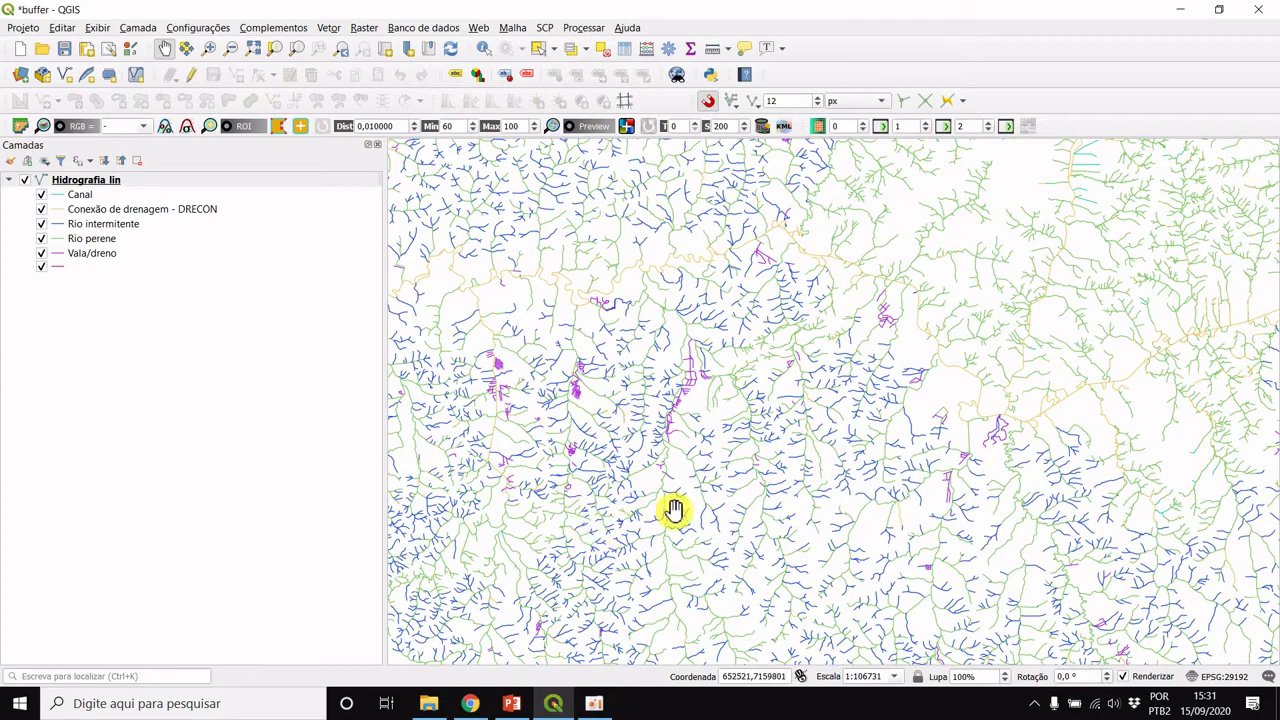
- Change the line color of the Rio perene category in the Hidrografia_lin layer to a muted teal
scroll(684, 412, "down", 2)
left_click_drag(895, 377, 862, 360)
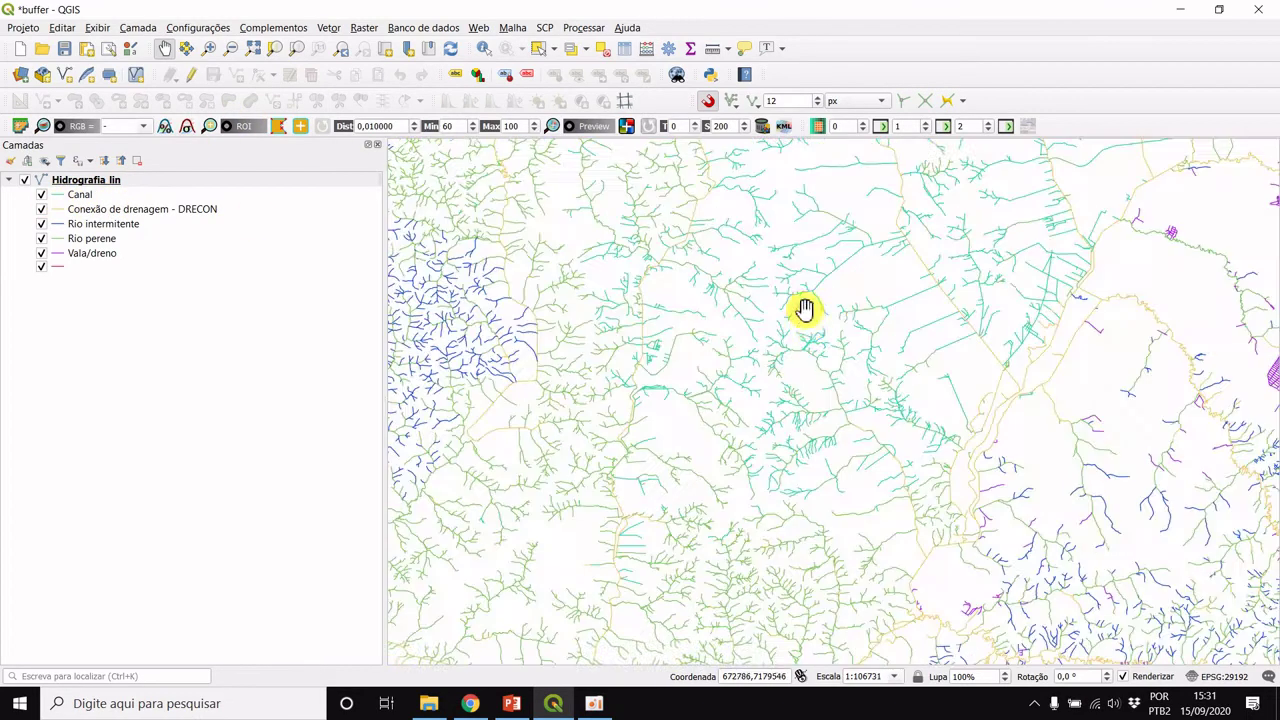
scroll(806, 309, "up", 2)
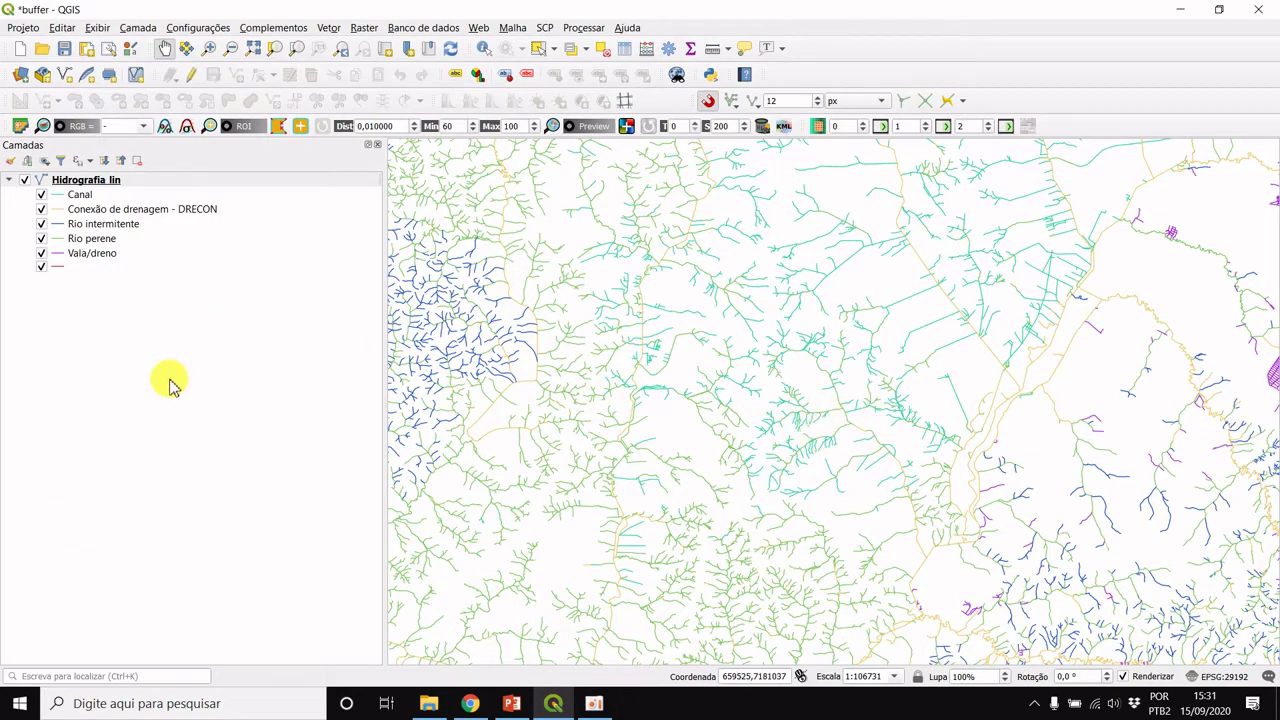
double_click(57, 242)
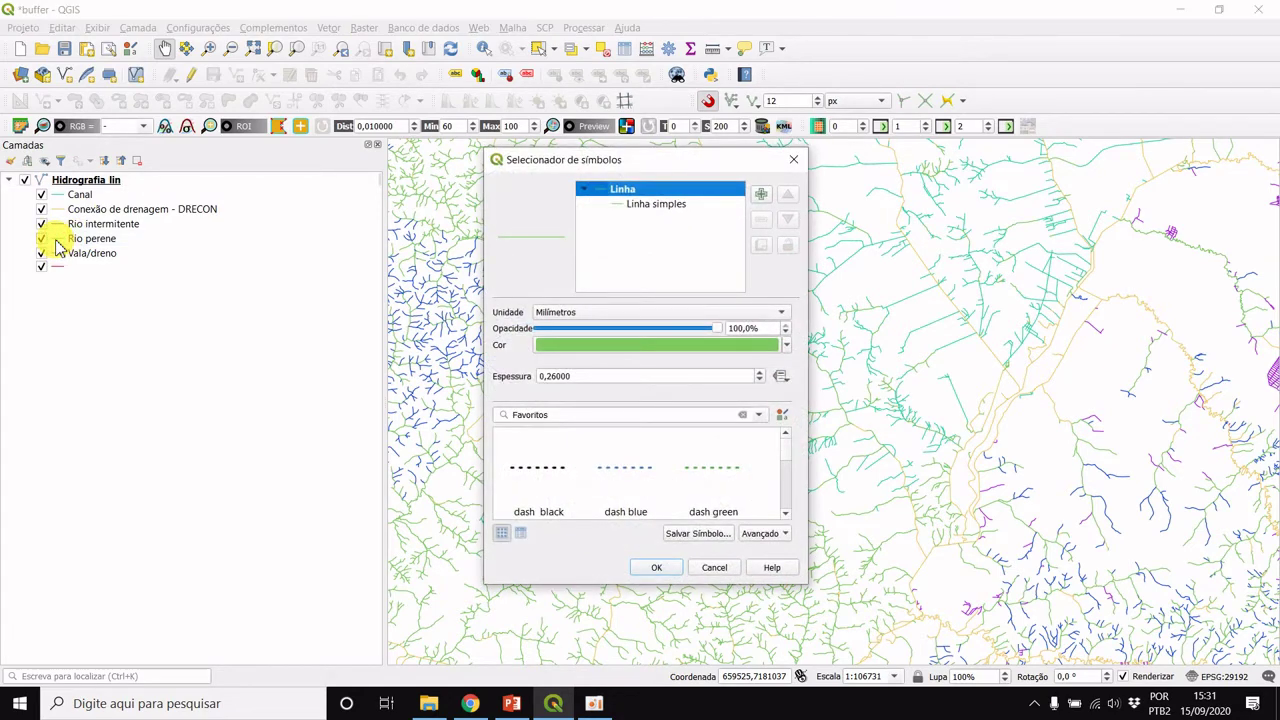
left_click(786, 345)
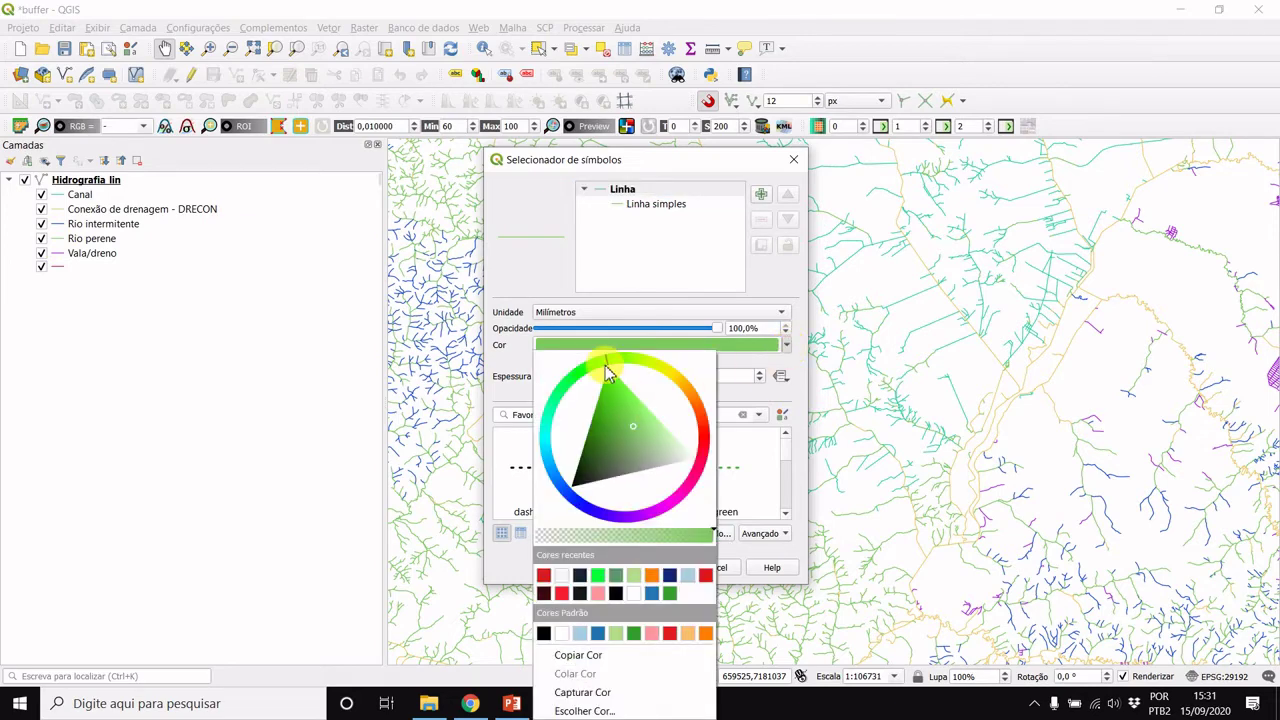
left_click_drag(605, 370, 543, 436)
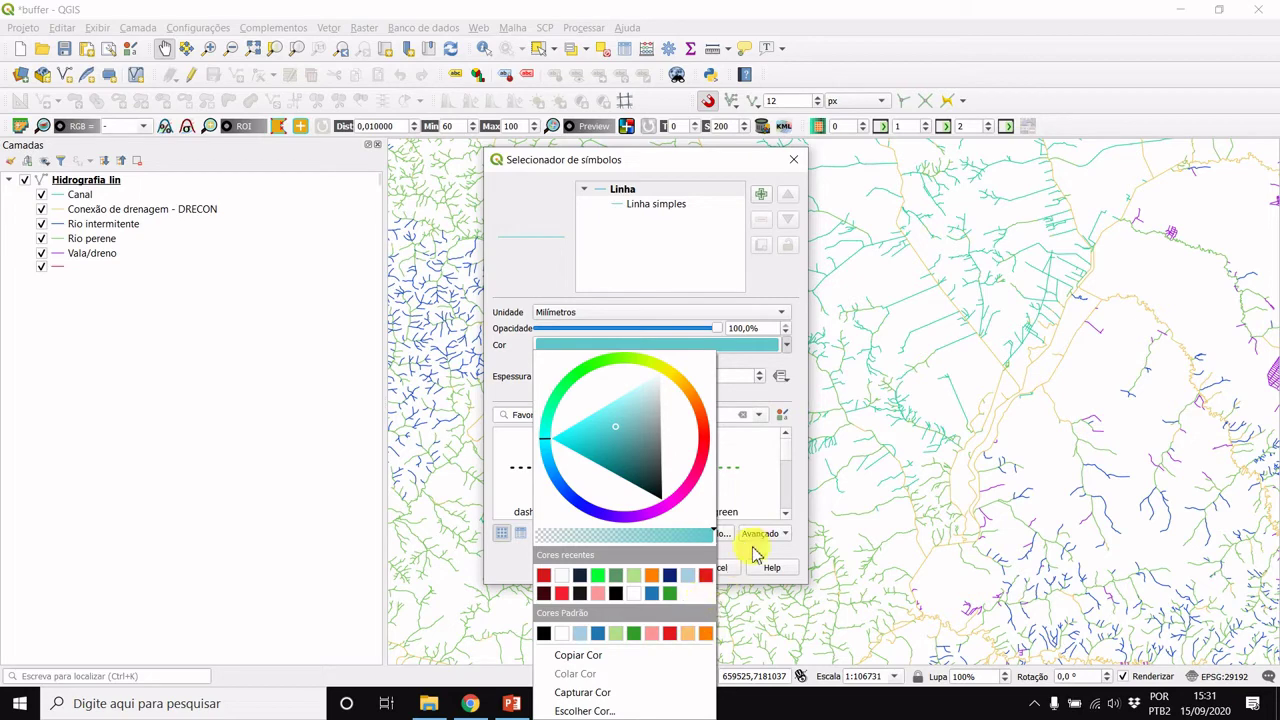
left_click(766, 551)
left_click(656, 567)
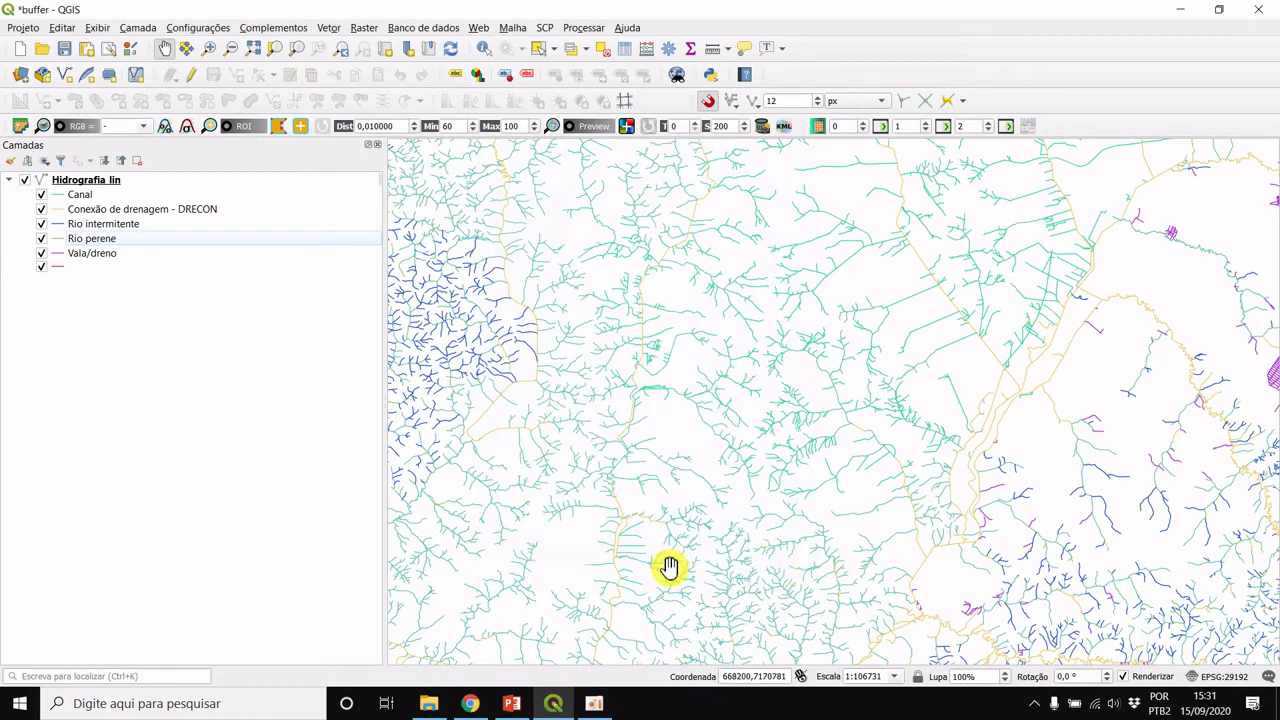
- Brighten the Rio perene line color to a fully saturated cyan
double_click(55, 239)
left_click(786, 345)
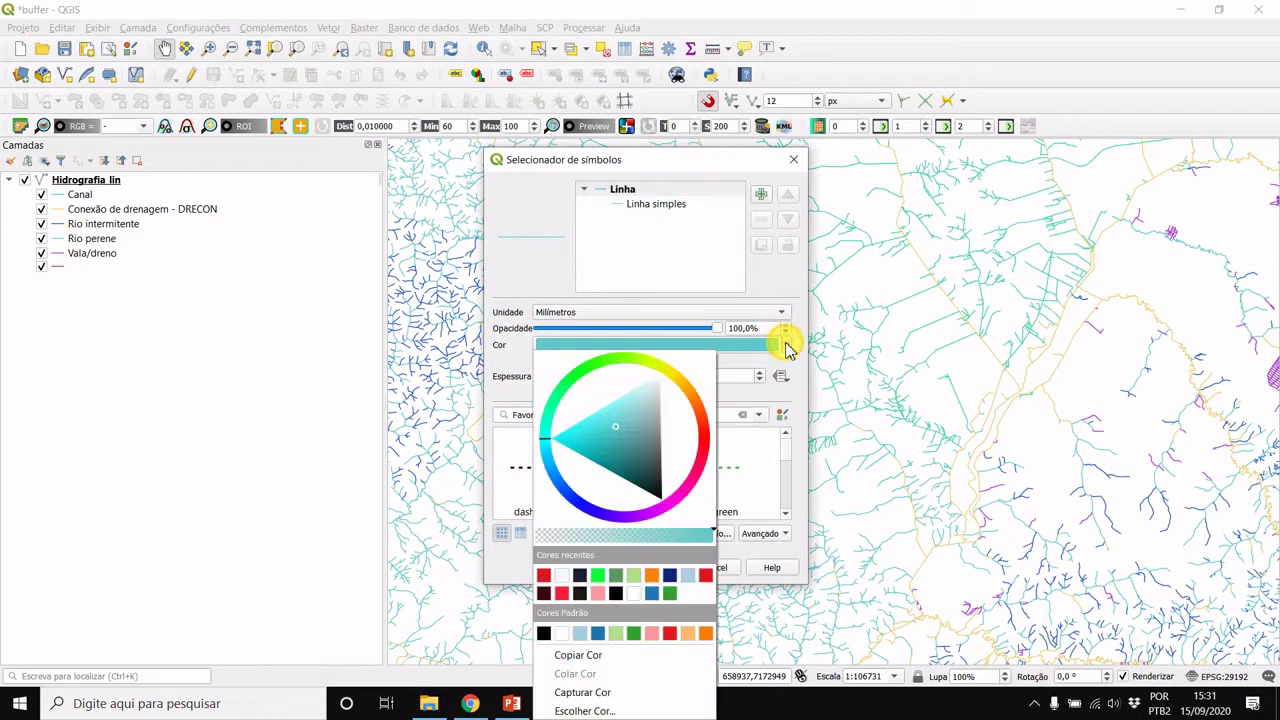
left_click_drag(622, 435, 549, 437)
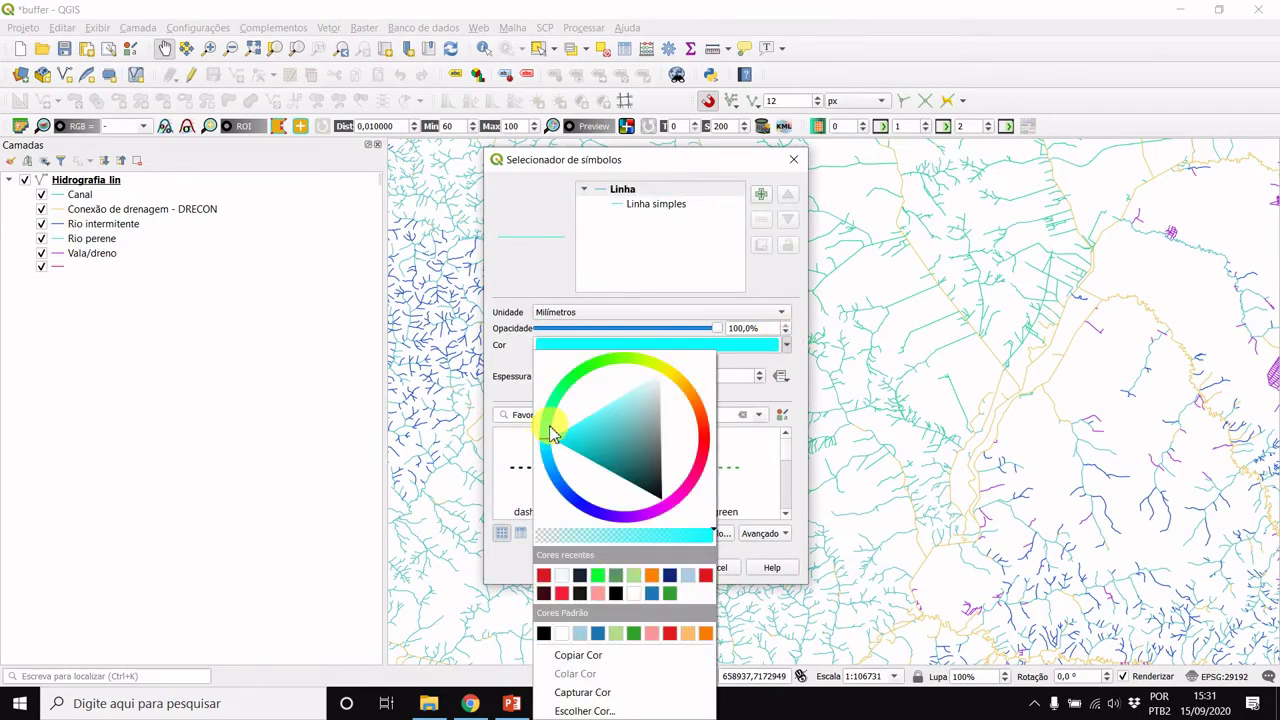
left_click(790, 548)
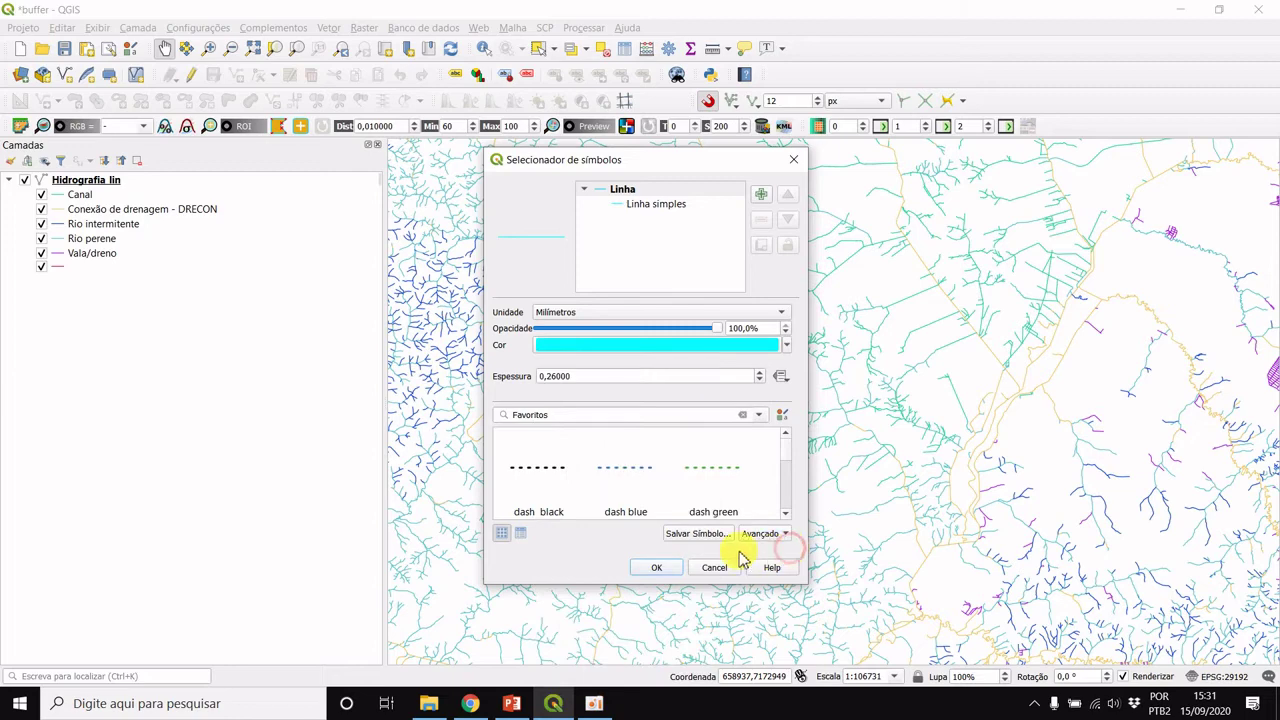
left_click(662, 566)
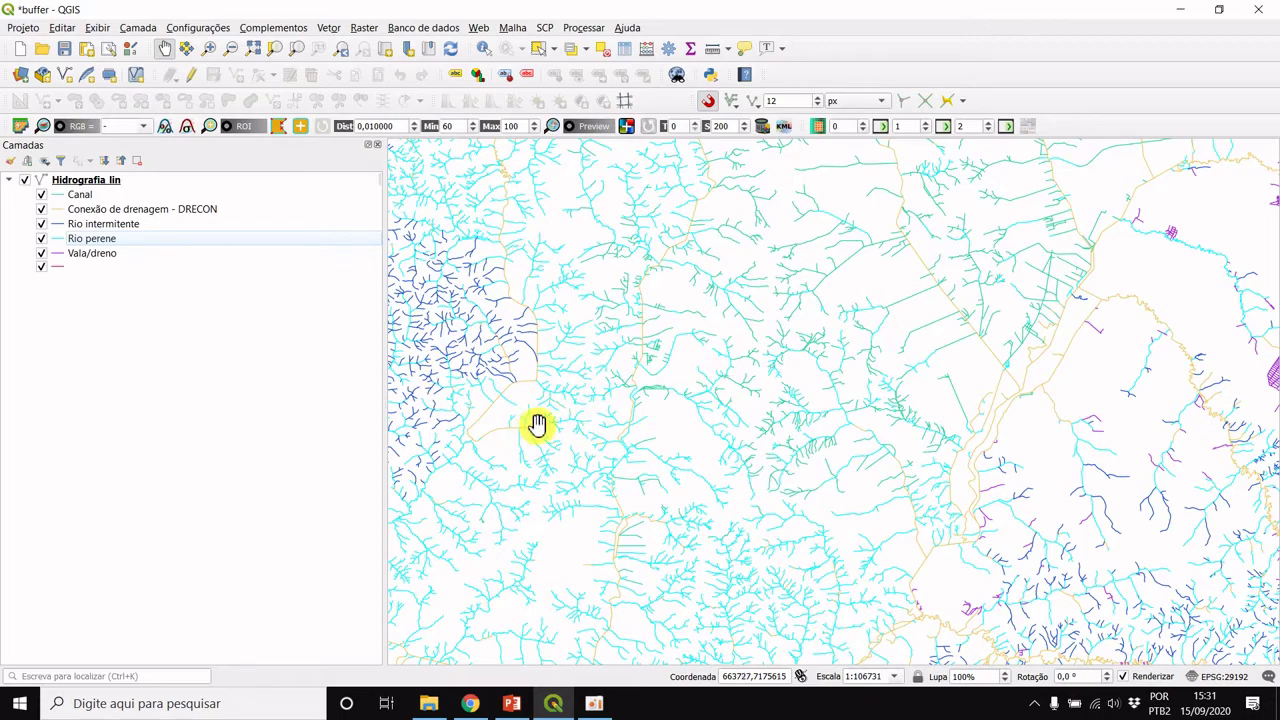
- Examine the categorized hydrography across the whole Alto Iguaçu basin, then its western end where the main river leaves the network
scroll(810, 360, "down", 2)
scroll(716, 401, "up", 2)
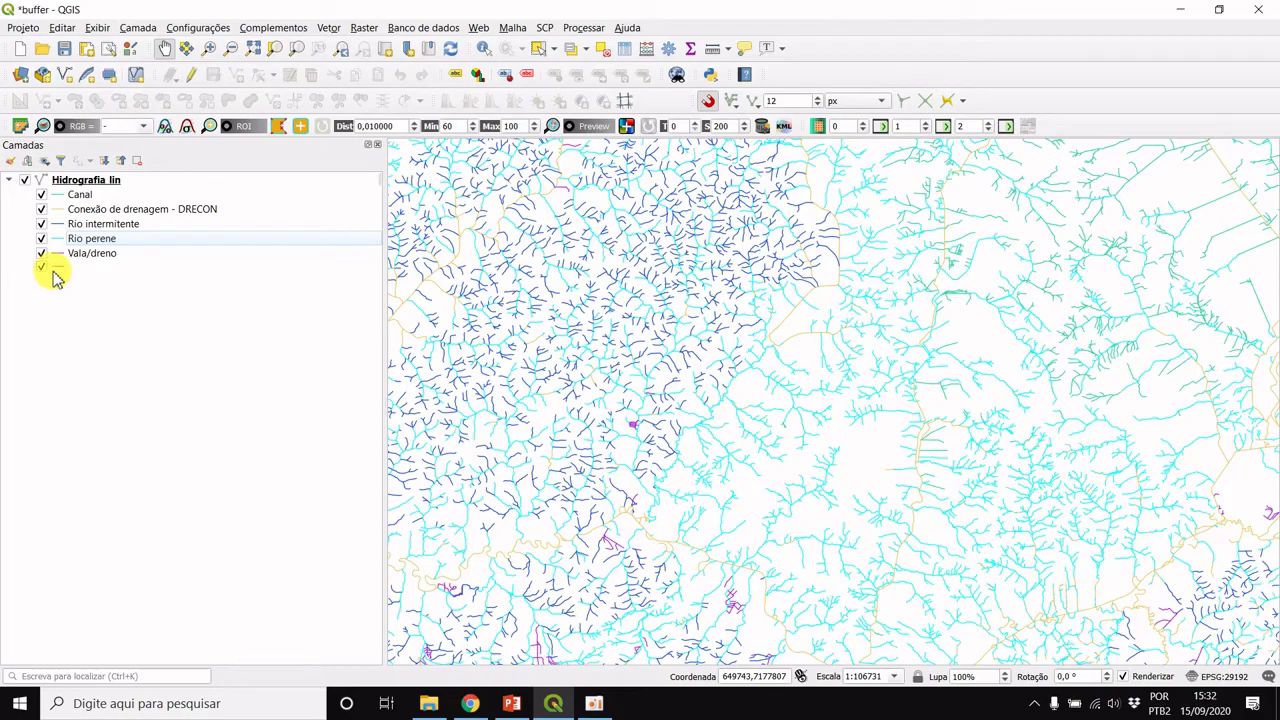
scroll(563, 317, "down", 3)
scroll(567, 380, "up", 2)
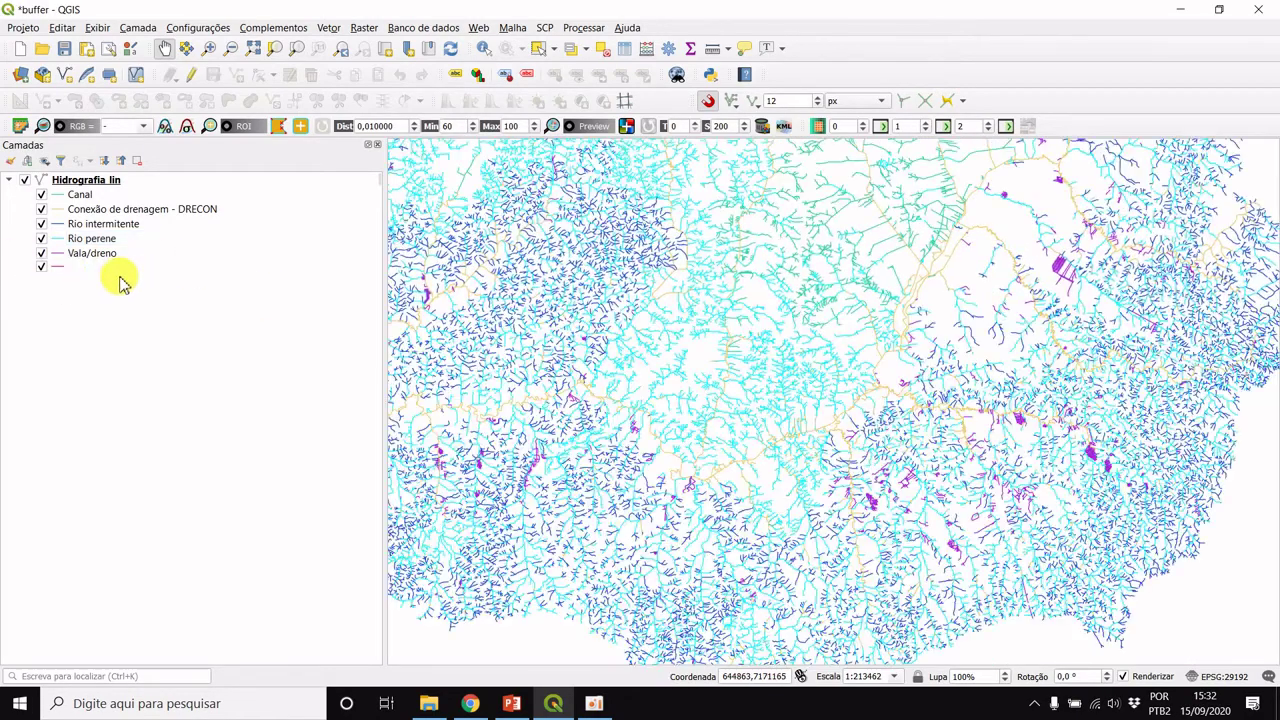
left_click_drag(914, 283, 910, 441)
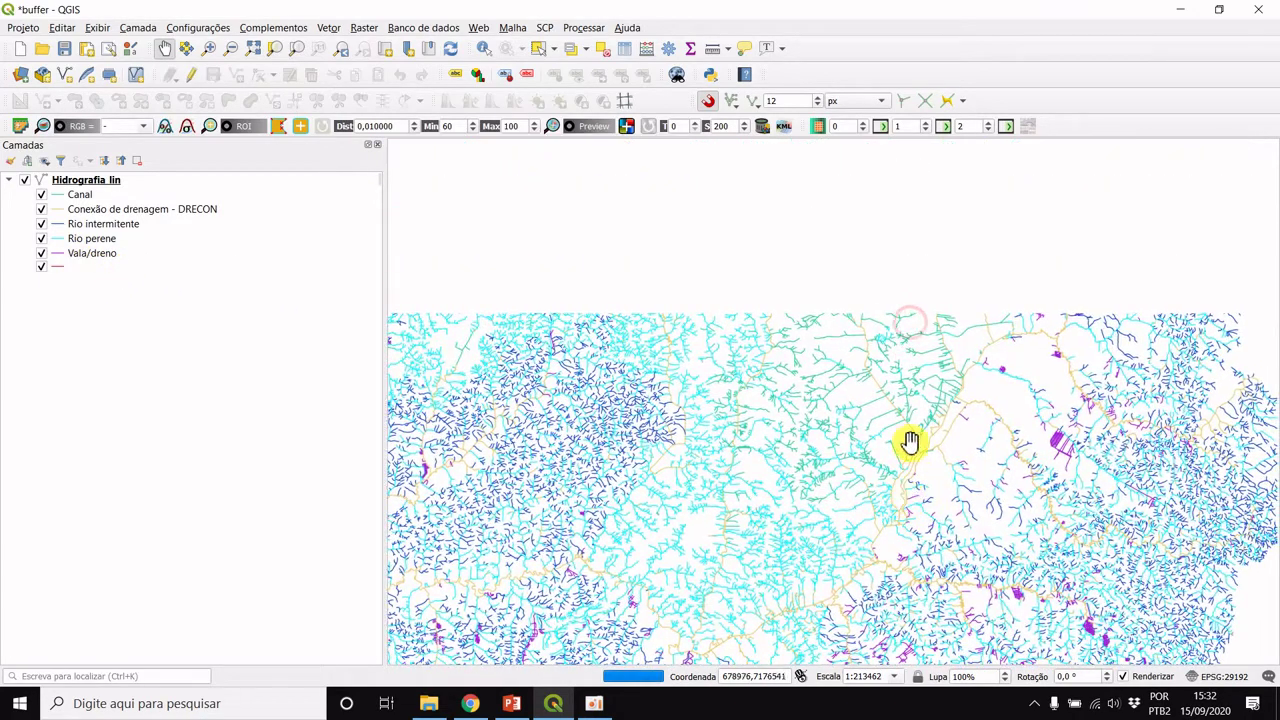
left_click_drag(854, 342, 713, 362)
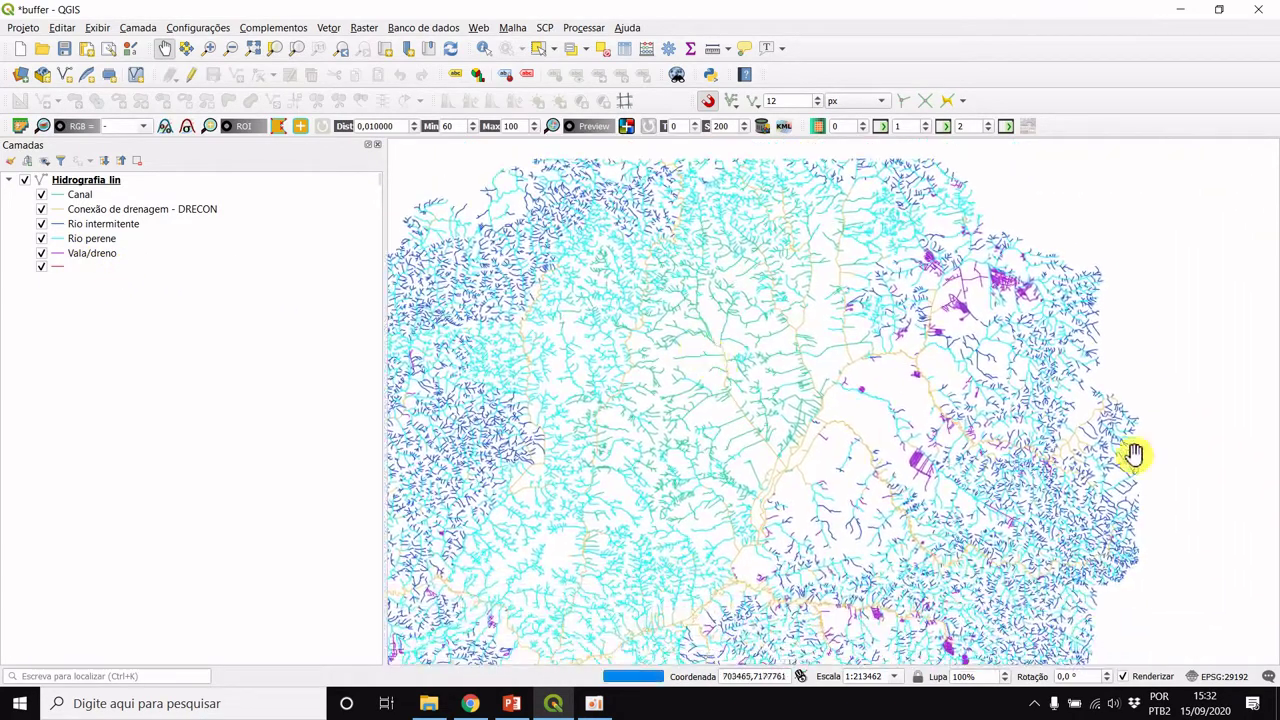
scroll(1120, 455, "up", 1)
left_click_drag(860, 500, 850, 224)
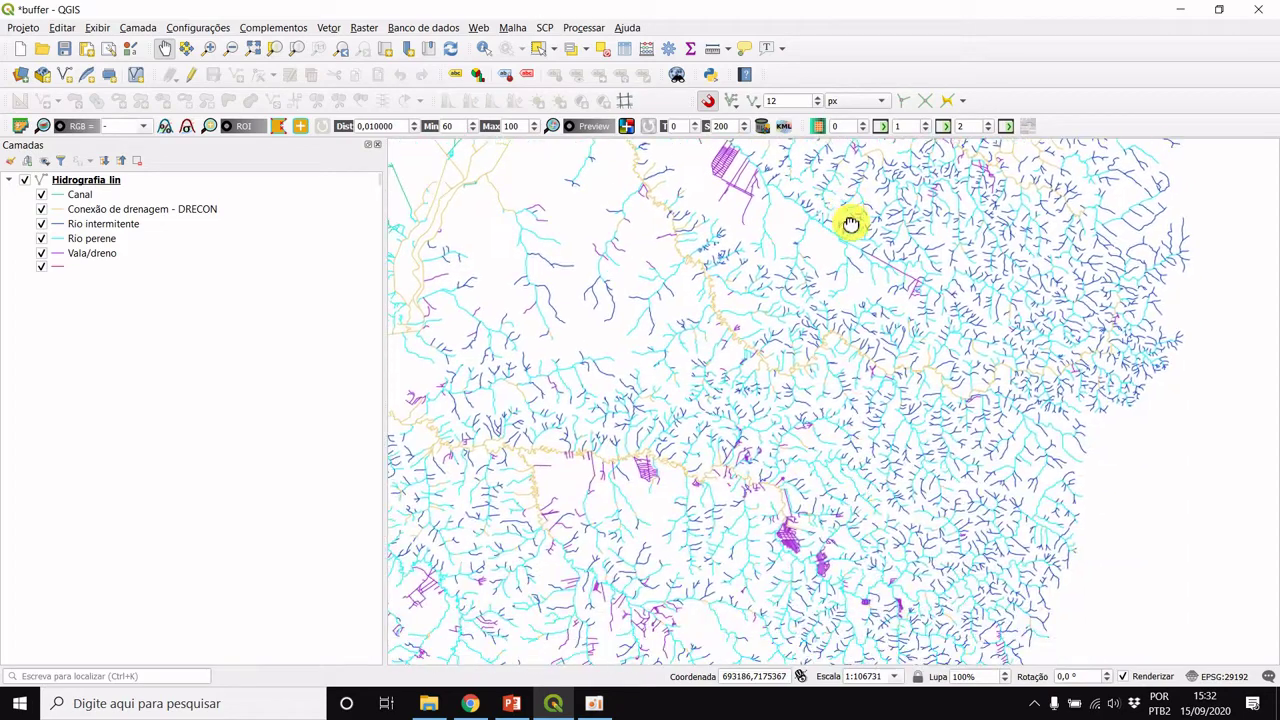
scroll(848, 338, "down", 2)
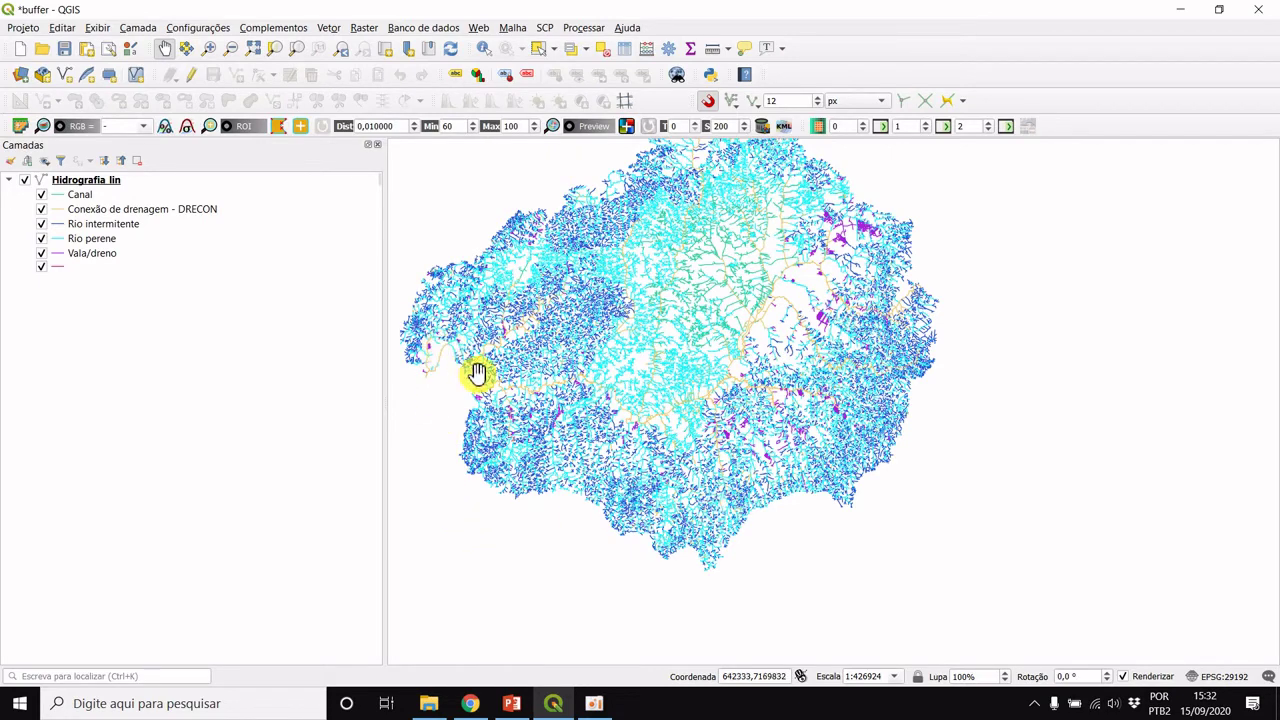
left_click_drag(477, 371, 597, 398)
scroll(485, 363, "up", 2)
left_click_drag(757, 443, 749, 480)
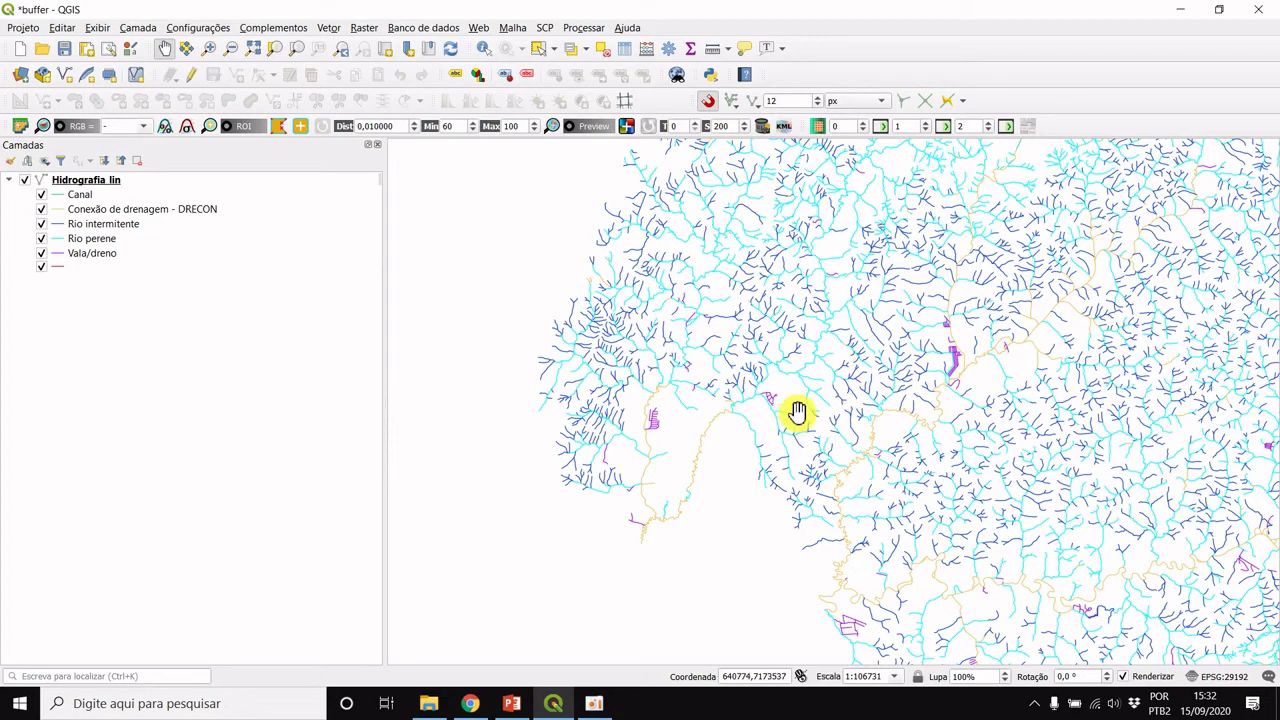
- Create a polygon shapefile layer named recorte in the RESULTADOS folder, using the project CRS EPSG:29192 - SAD69 / UTM zone 22S
left_click(139, 28)
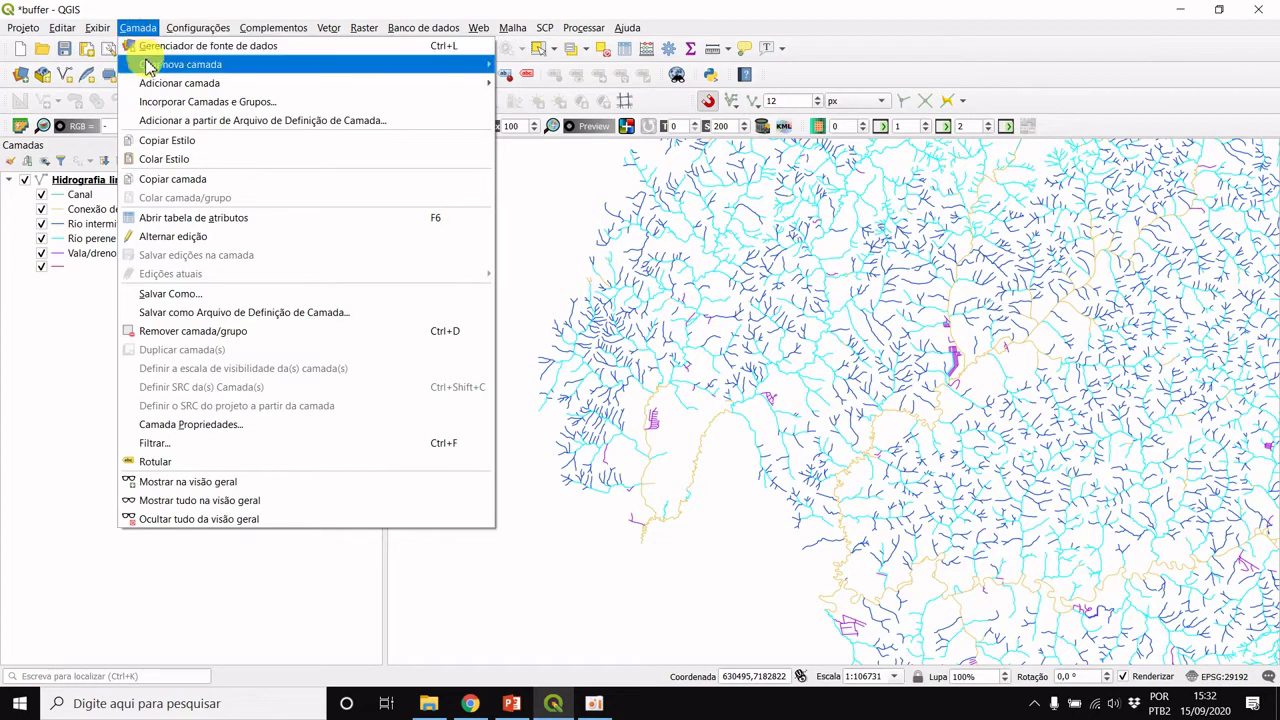
mouse_move(165, 64)
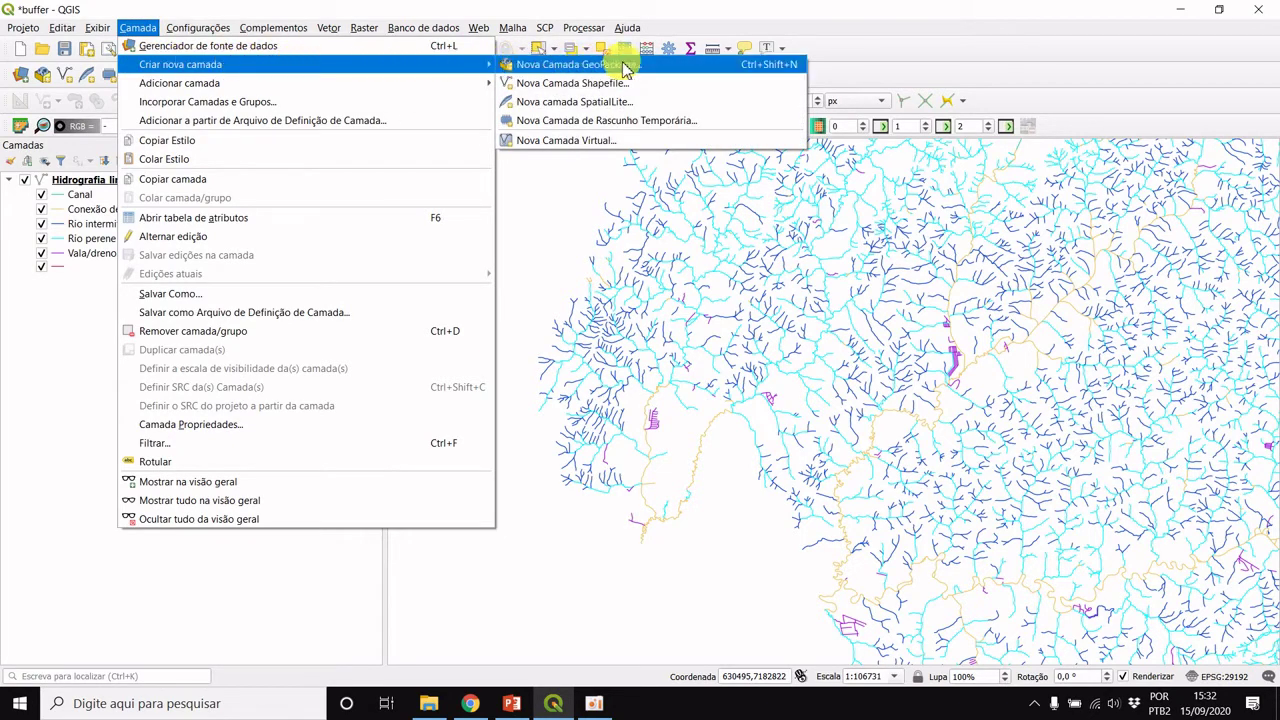
left_click(652, 82)
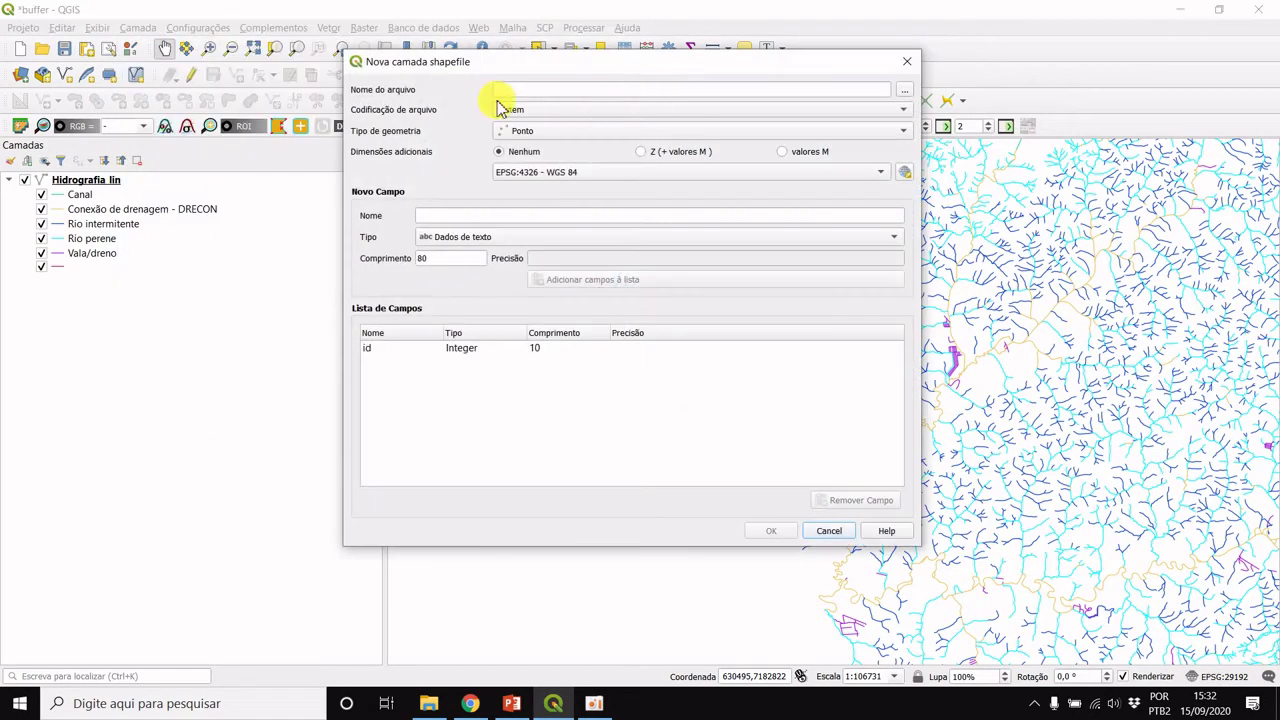
left_click(905, 91)
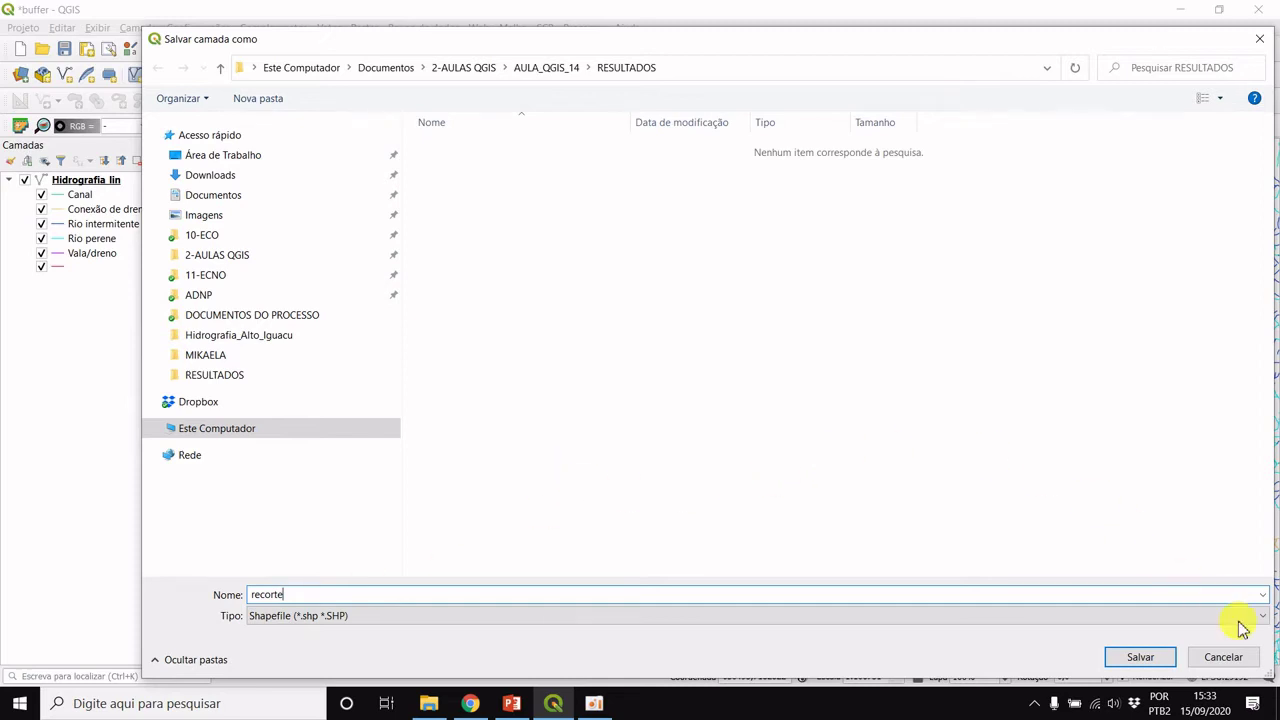
left_click(1140, 662)
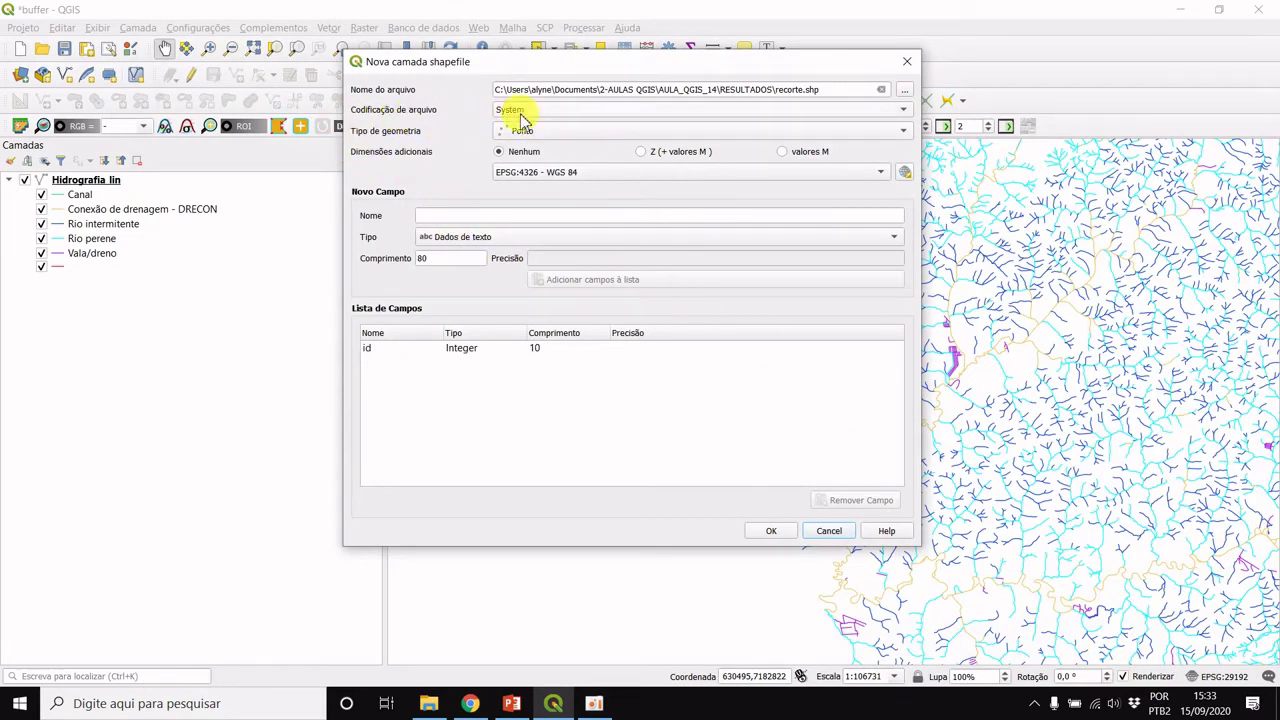
left_click(555, 130)
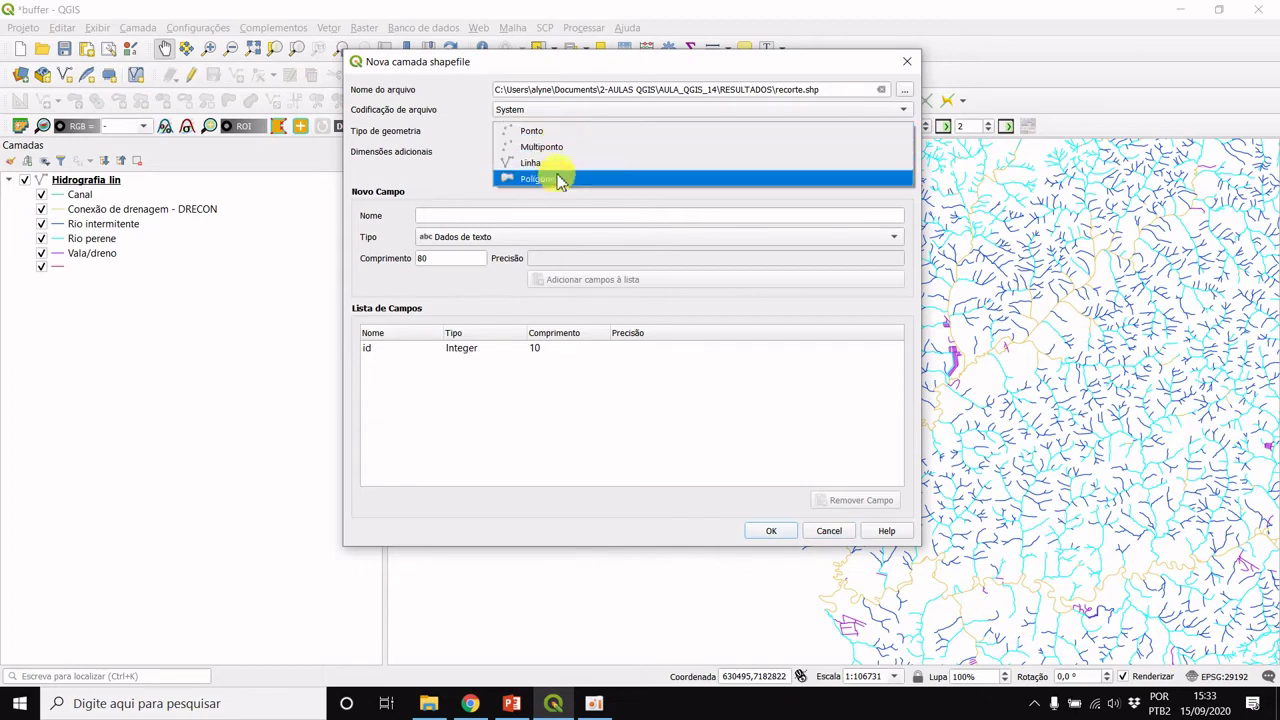
left_click(557, 177)
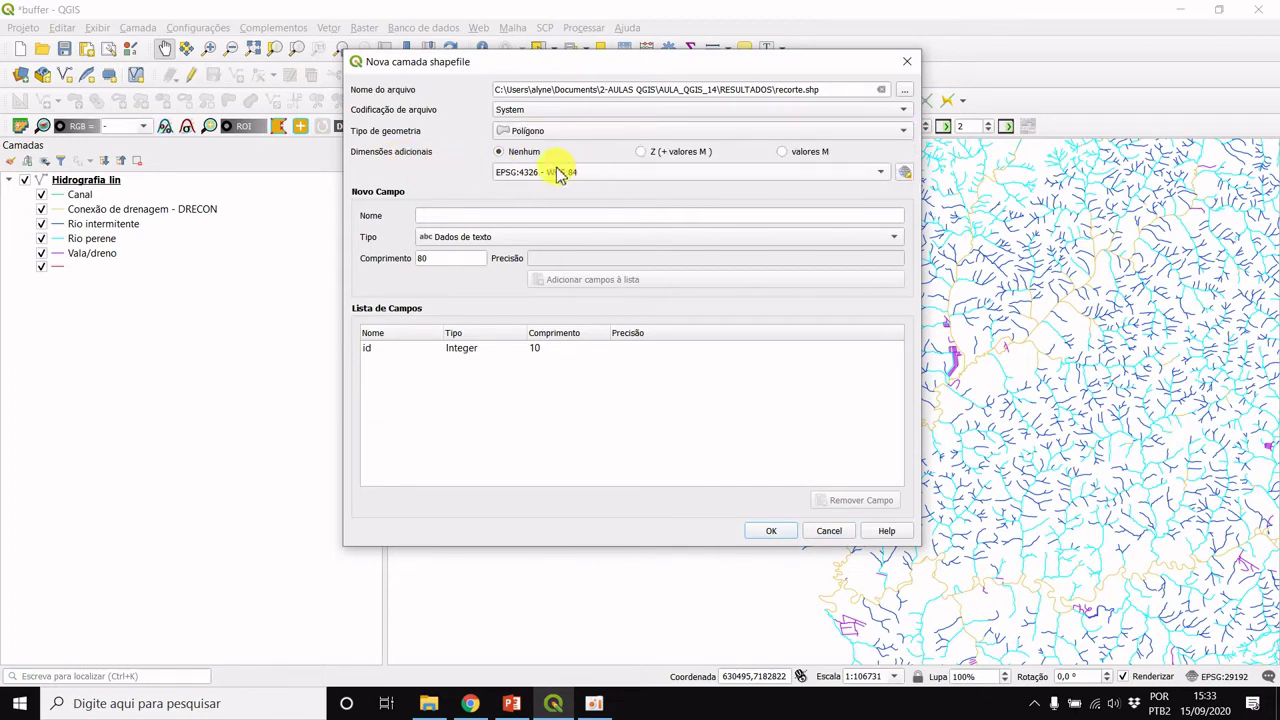
left_click(874, 175)
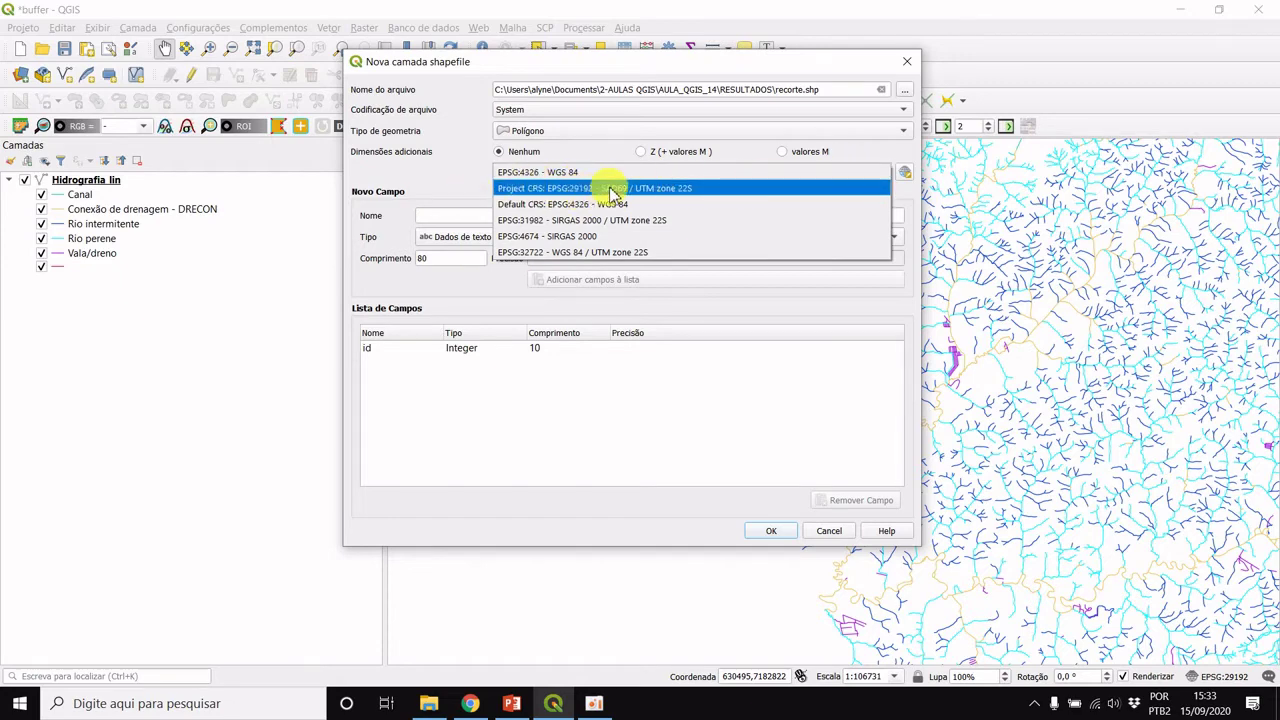
left_click(537, 190)
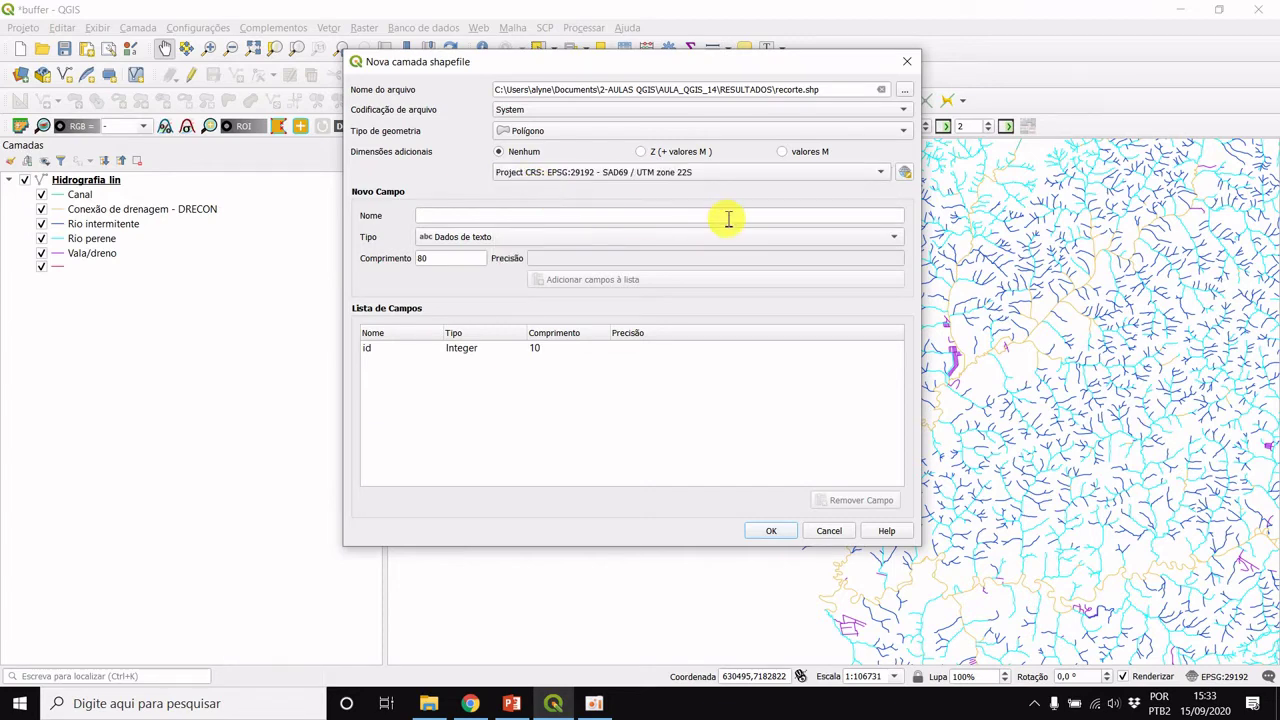
left_click(770, 533)
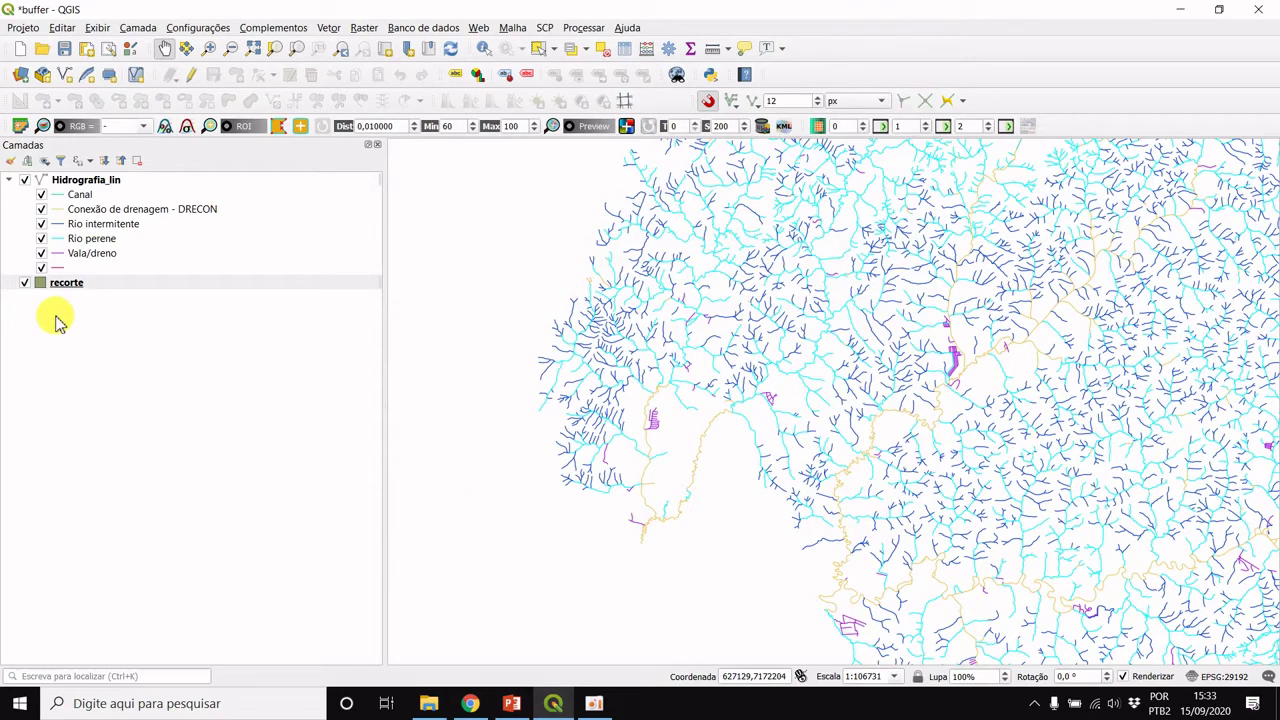
- Draw a four-sided, roughly rectangular polygon in the recorte layer over the basin's southwestern river tip, leaving its id empty, and save the layer edits
left_click(68, 285)
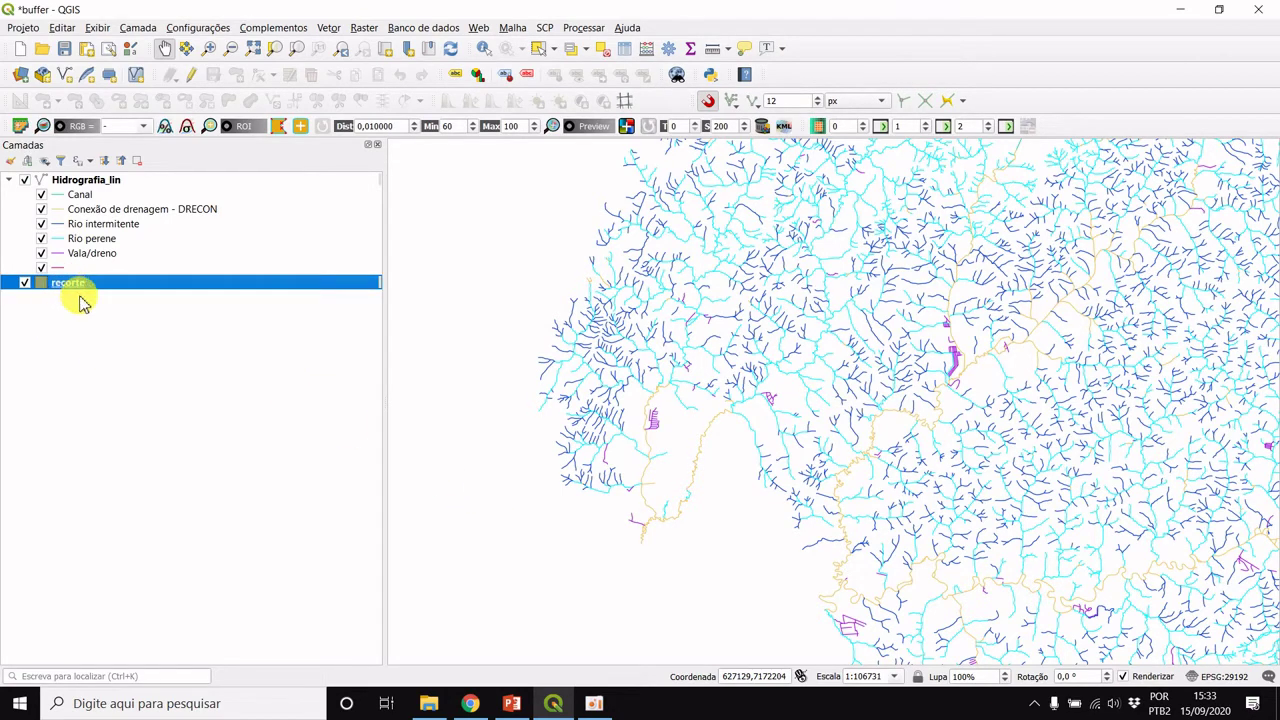
left_click(195, 76)
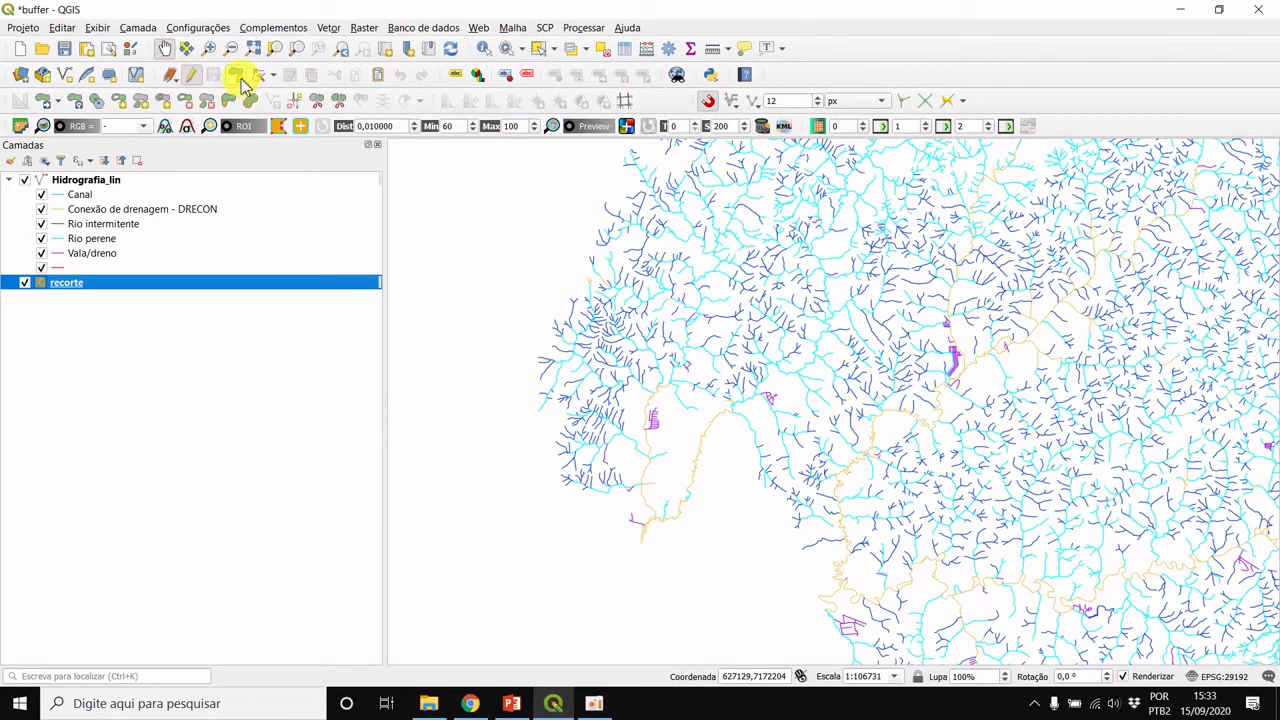
left_click(238, 80)
left_click(536, 434)
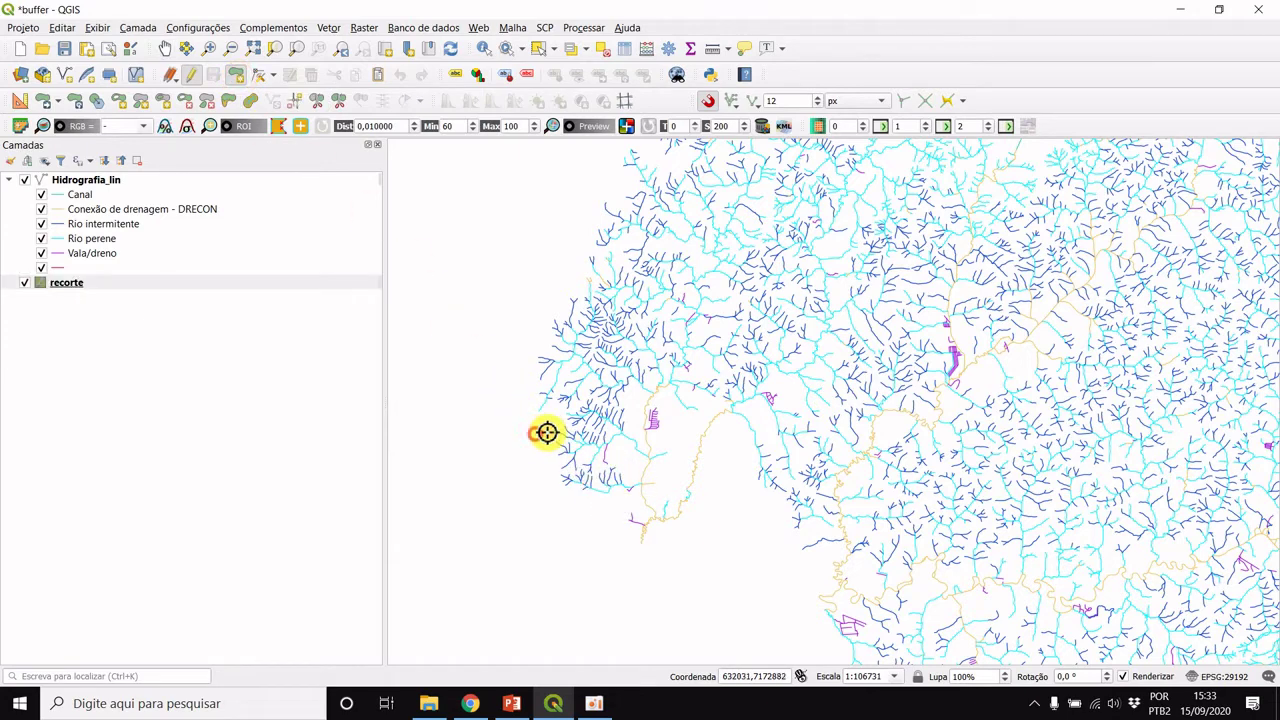
left_click(729, 434)
left_click(726, 545)
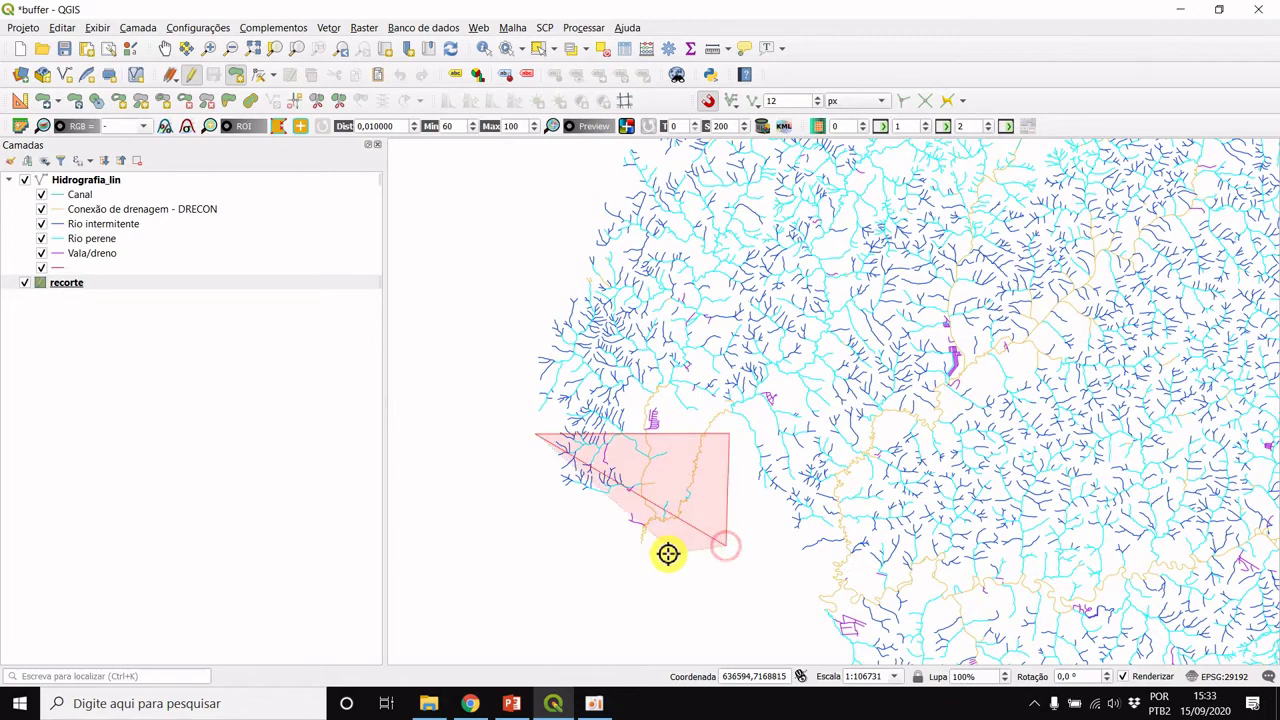
left_click(534, 544)
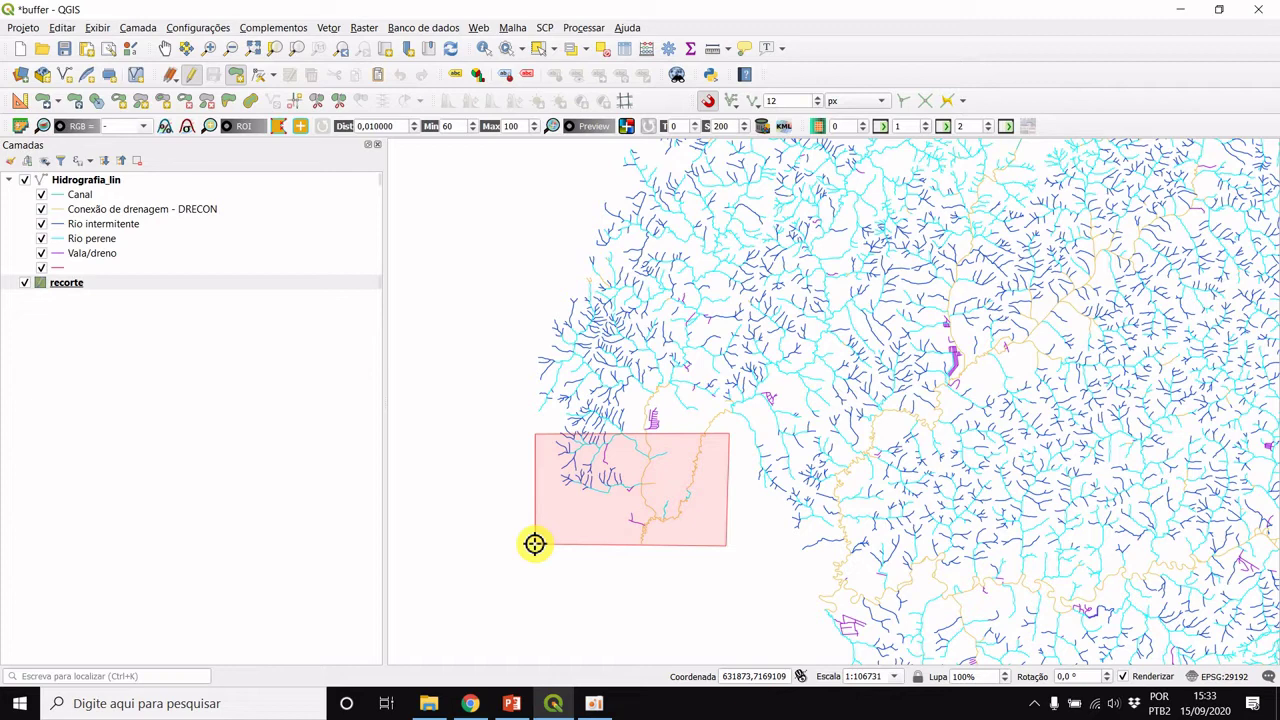
right_click(534, 544)
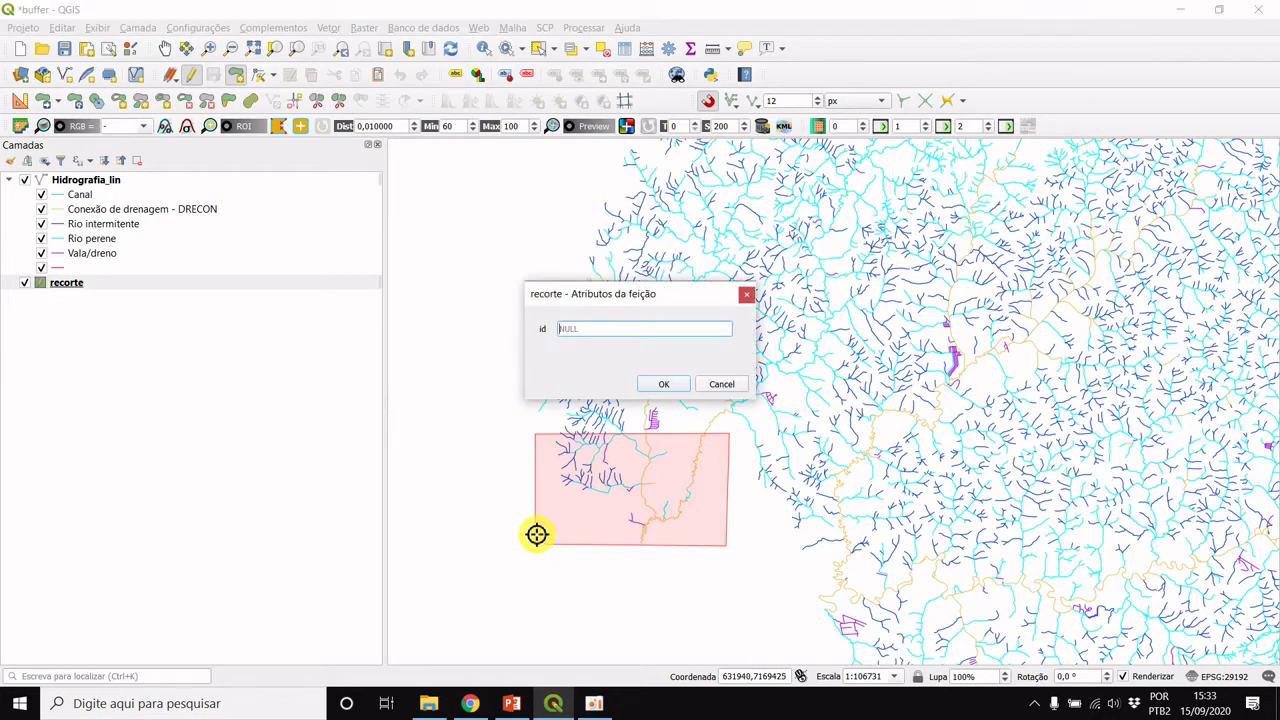
left_click(663, 384)
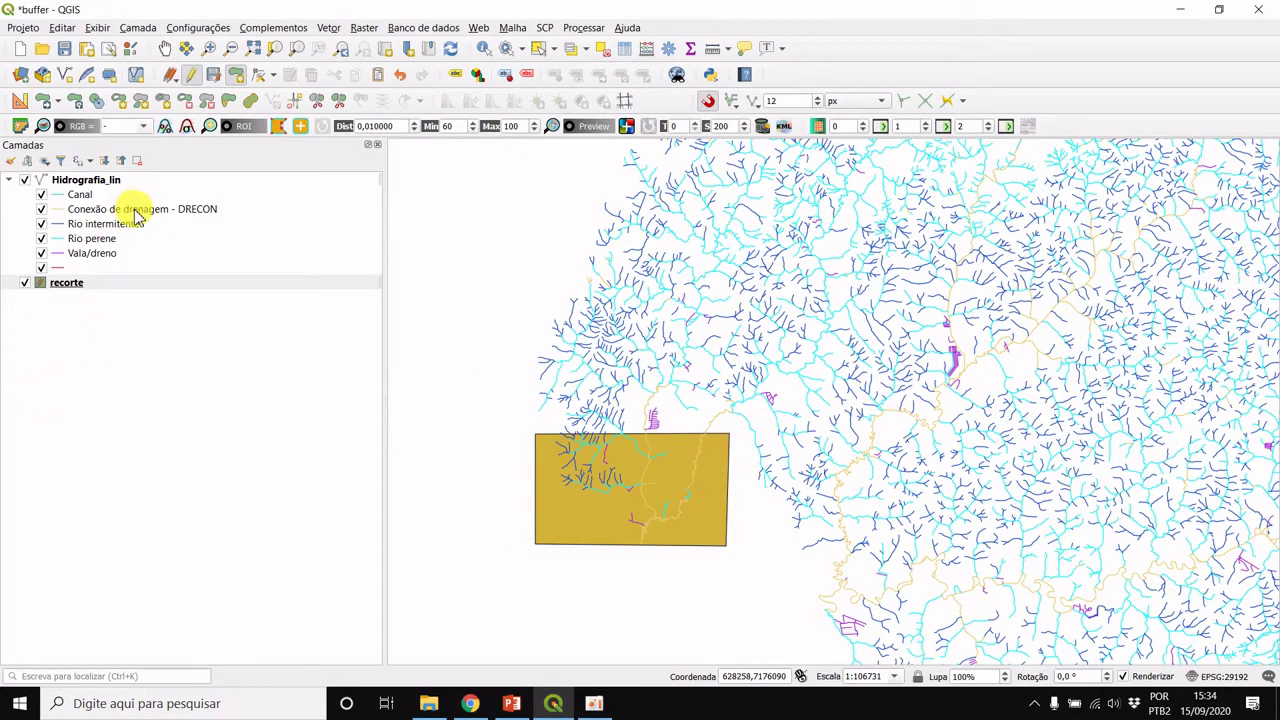
left_click(215, 76)
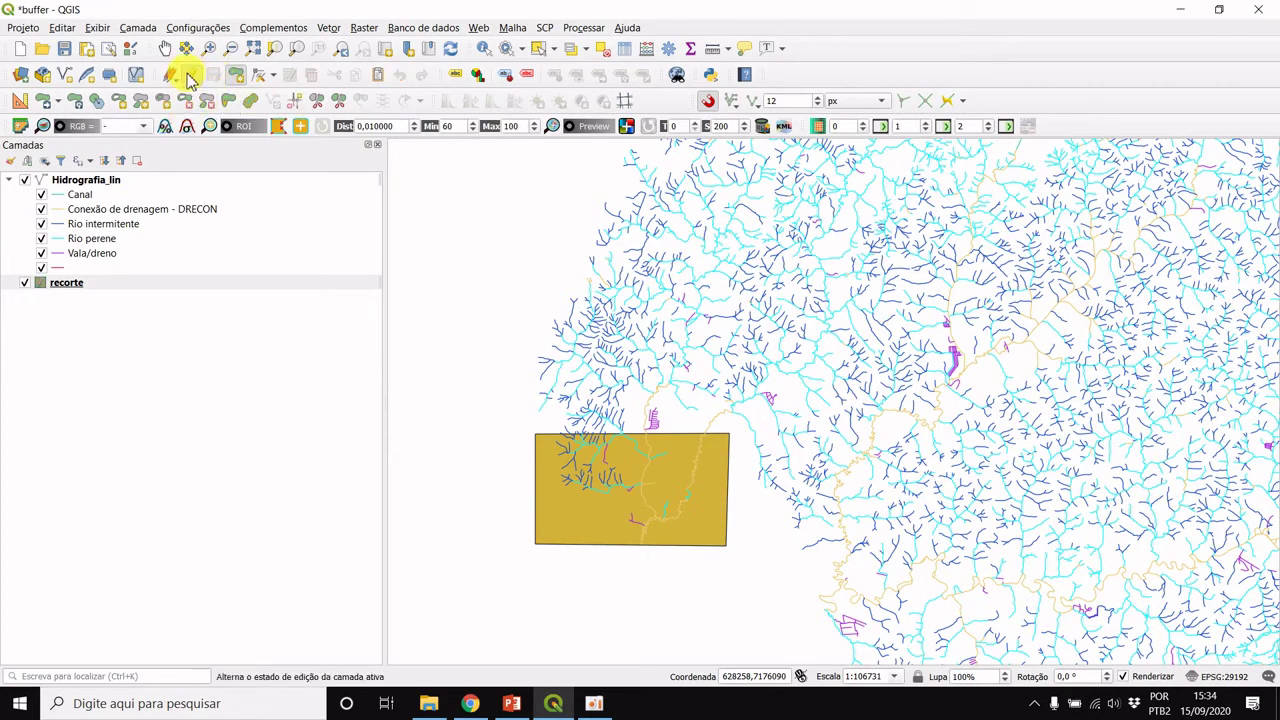
- End the editing session on the recorte layer
left_click(189, 77)
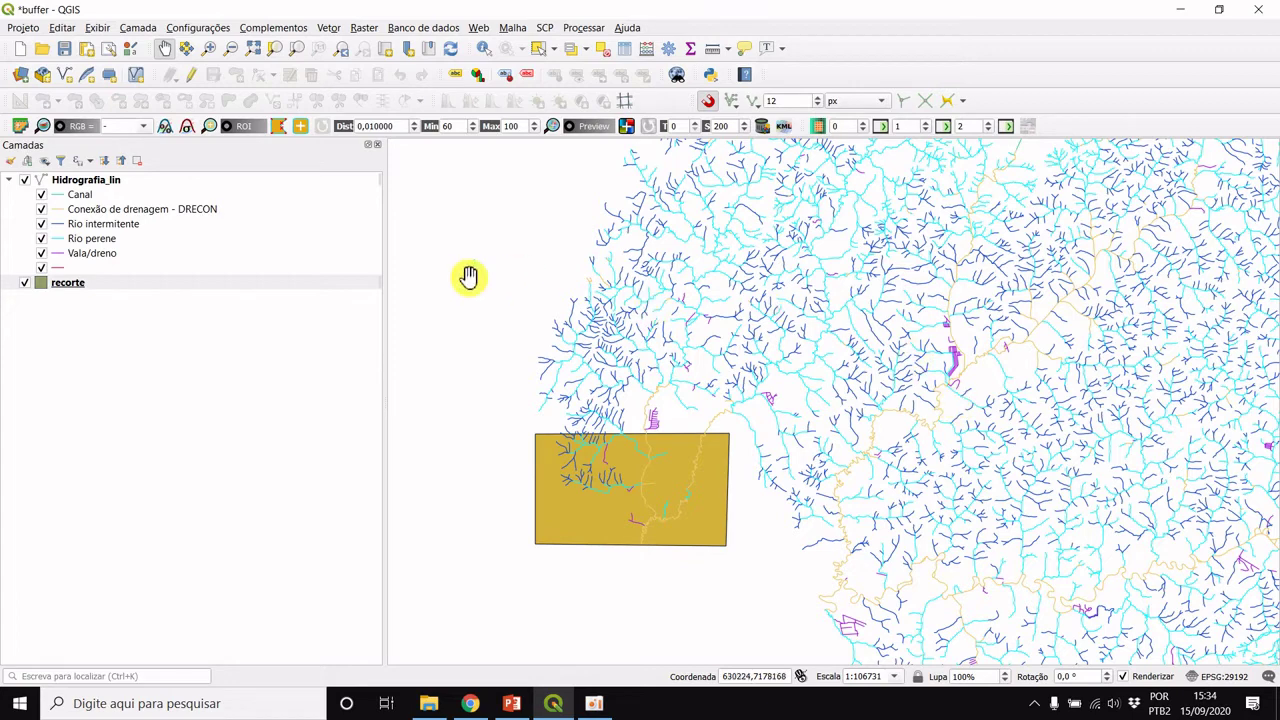
left_click(366, 27)
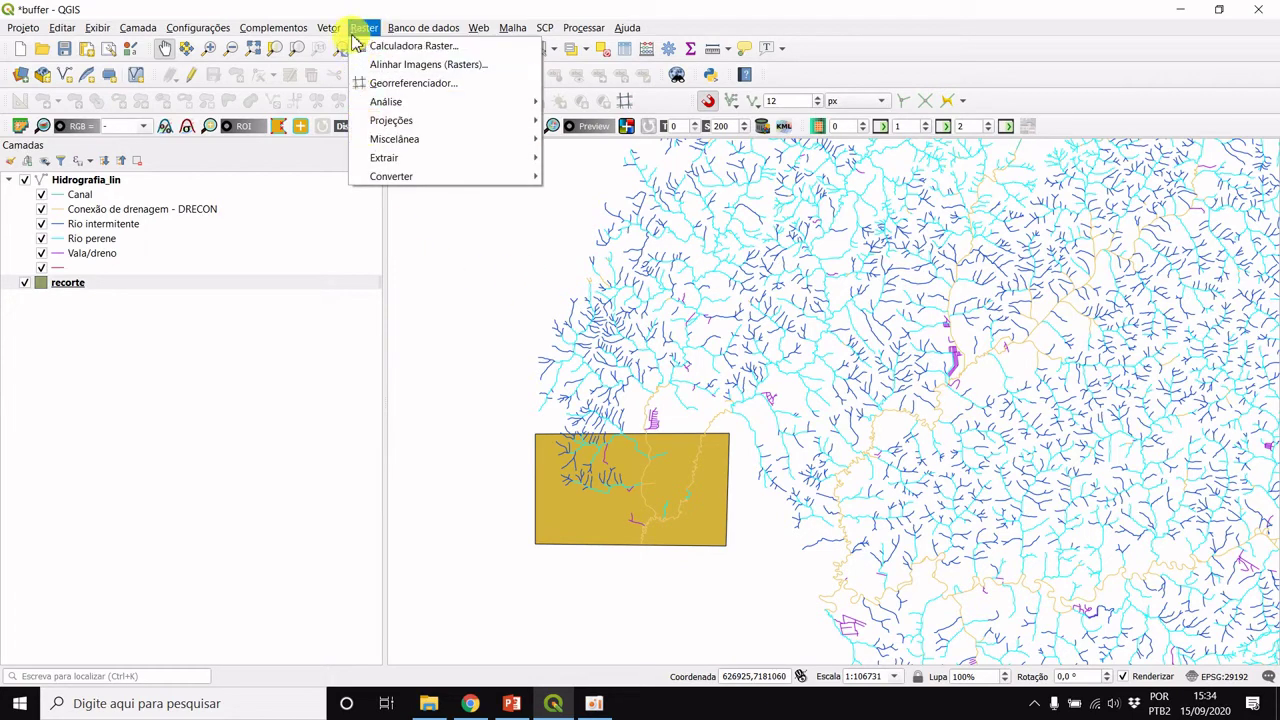
mouse_move(400, 158)
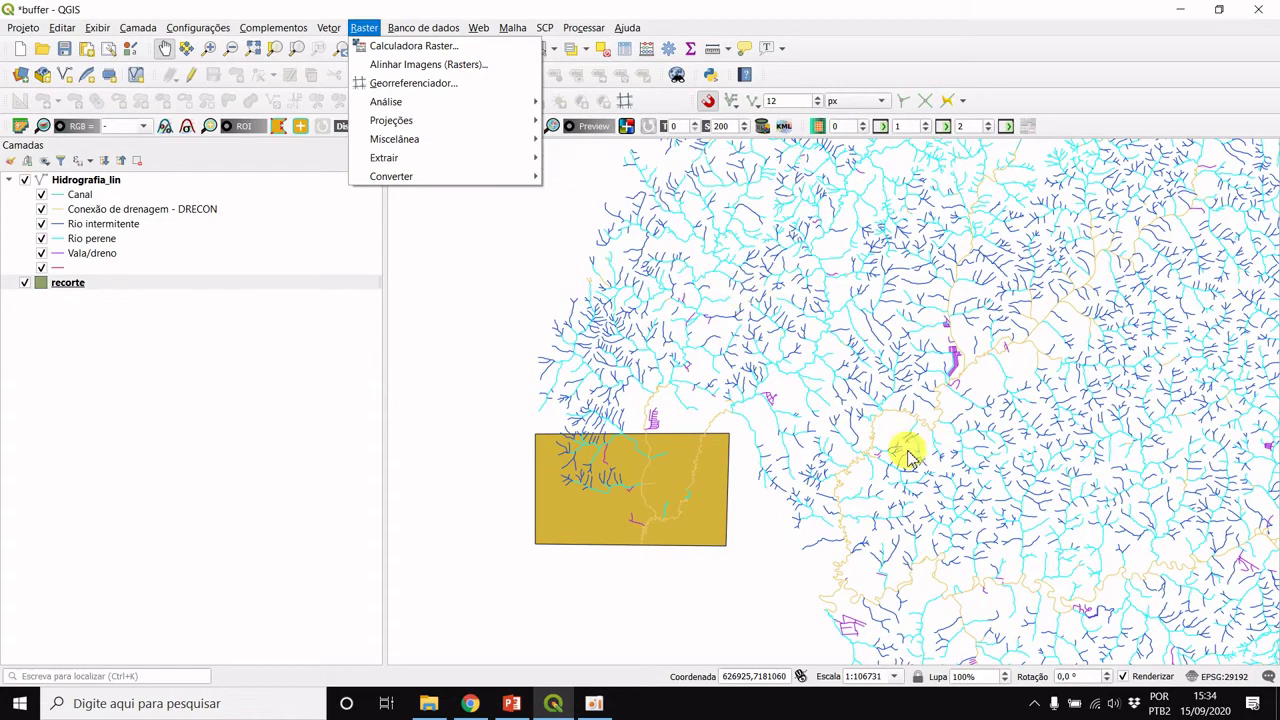
left_click(466, 301)
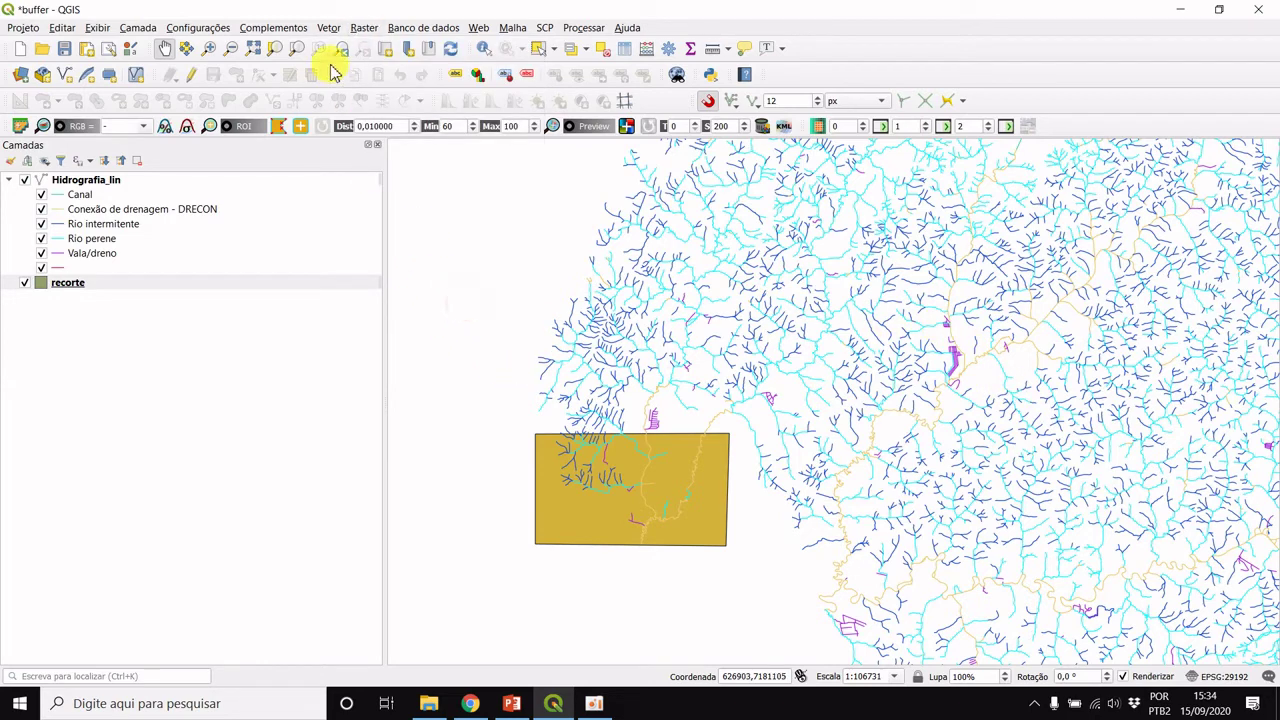
- Clip Hidrografia_lin with the recorte overlay, saving the output as shapefile hidrografia_recorte in AULA_QGIS_08's RESULTADOS folder
left_click(330, 29)
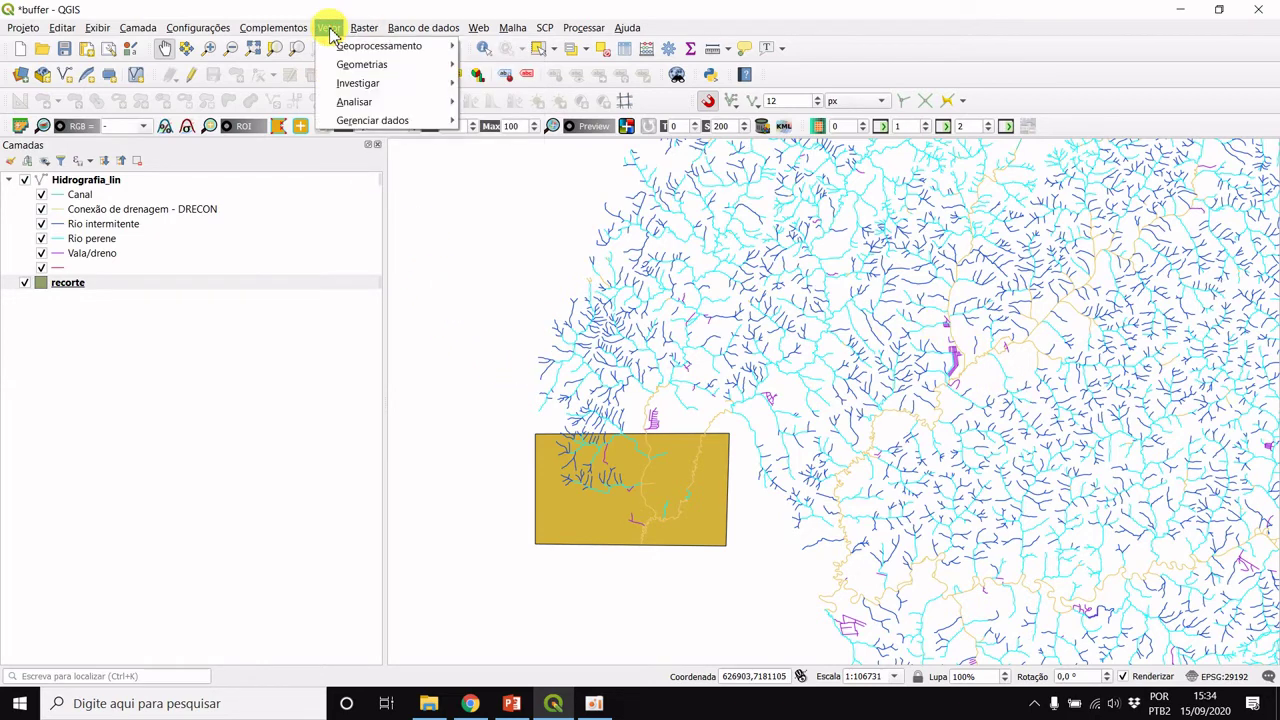
mouse_move(333, 50)
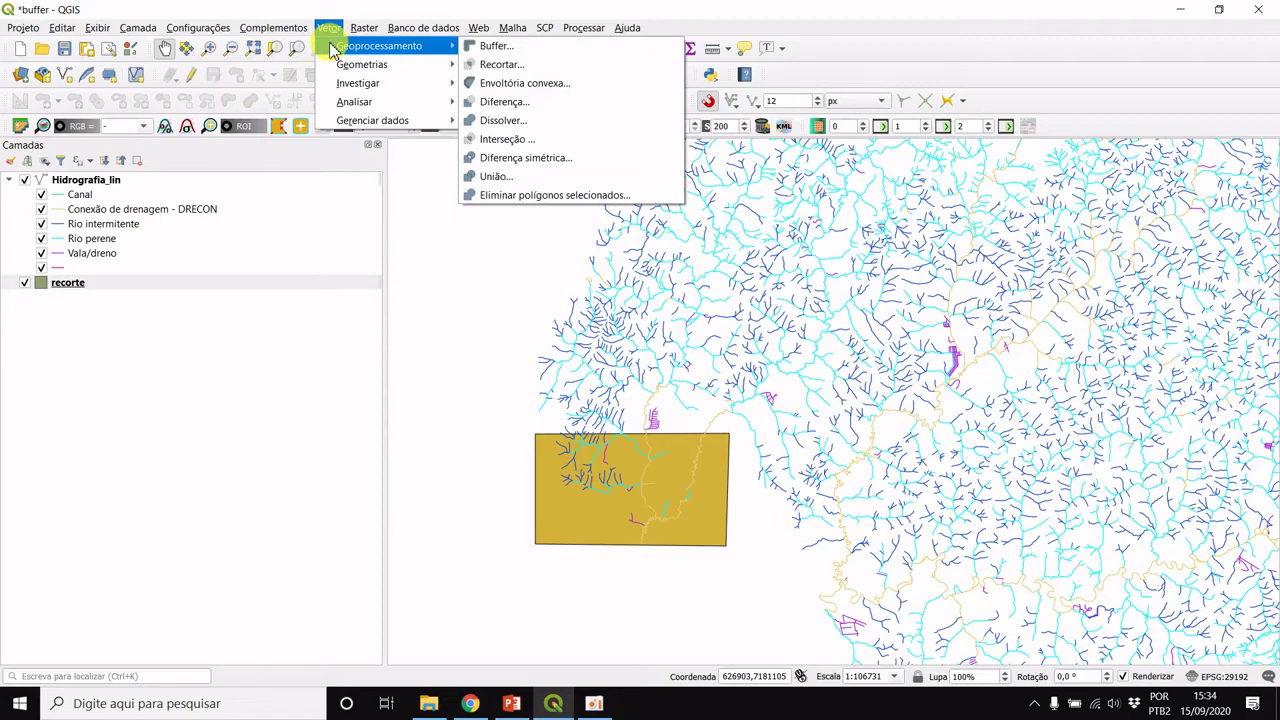
left_click(550, 65)
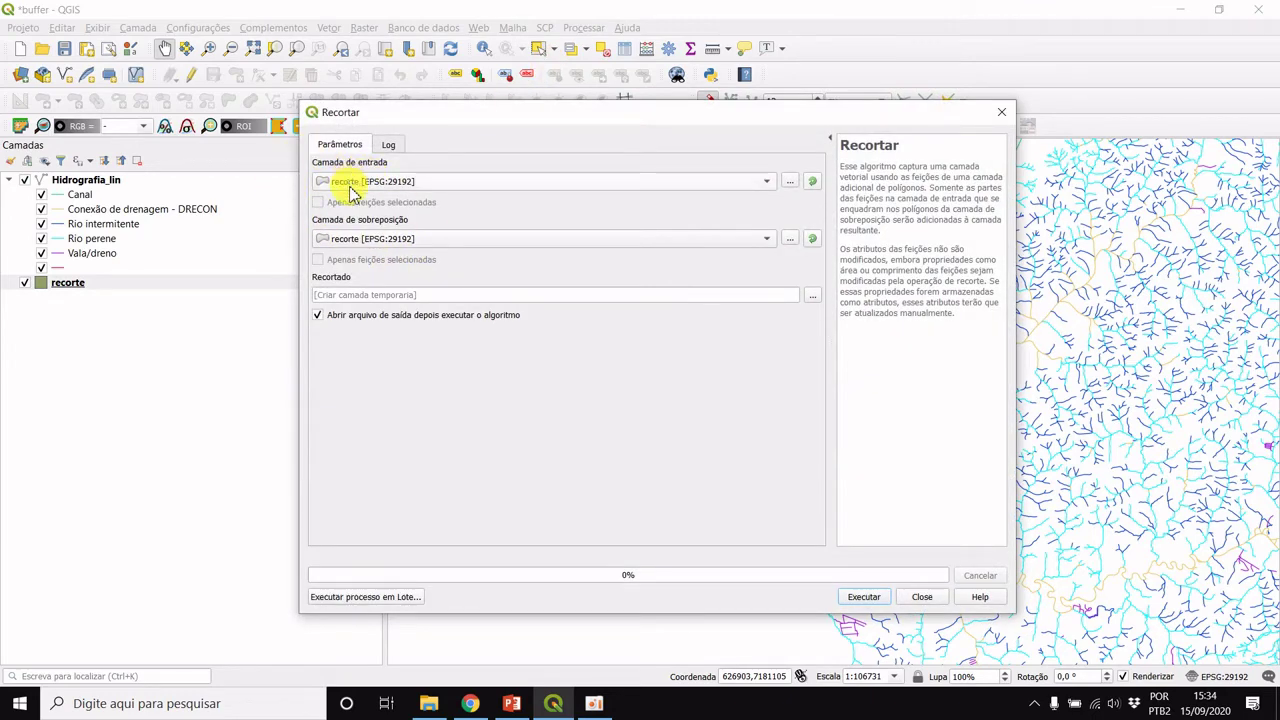
left_click(389, 183)
left_click(376, 166)
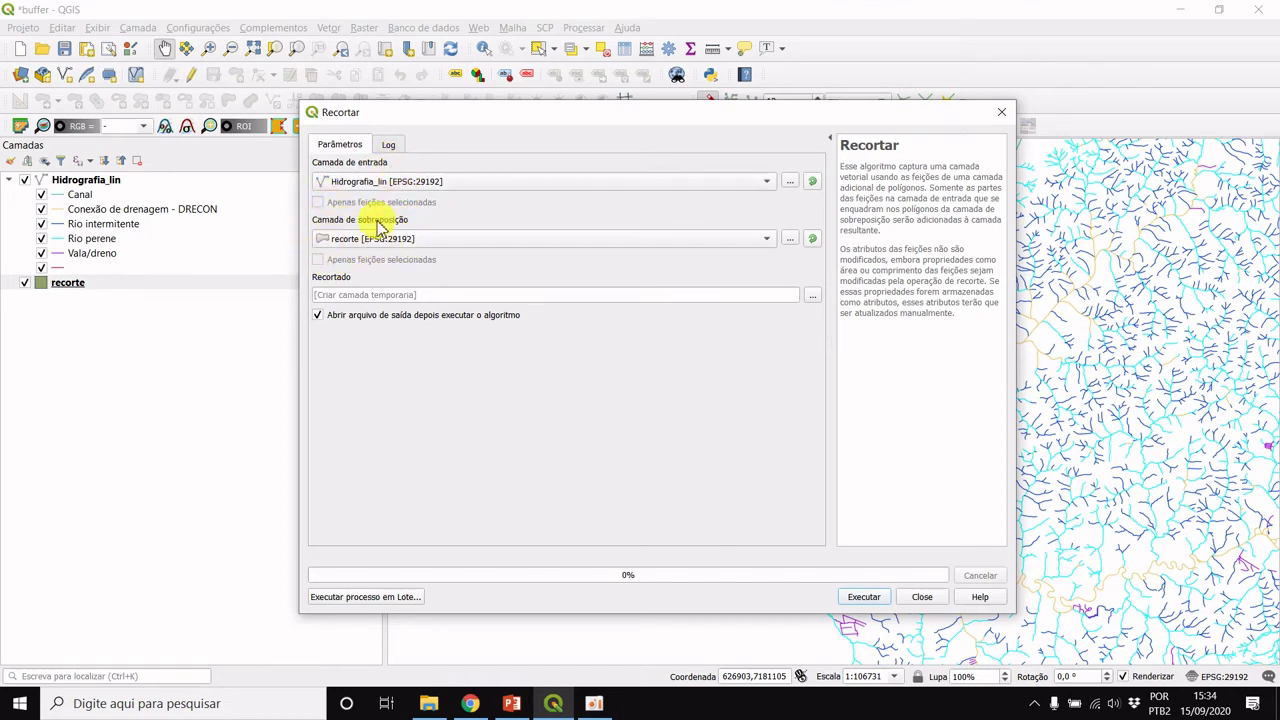
left_click(812, 298)
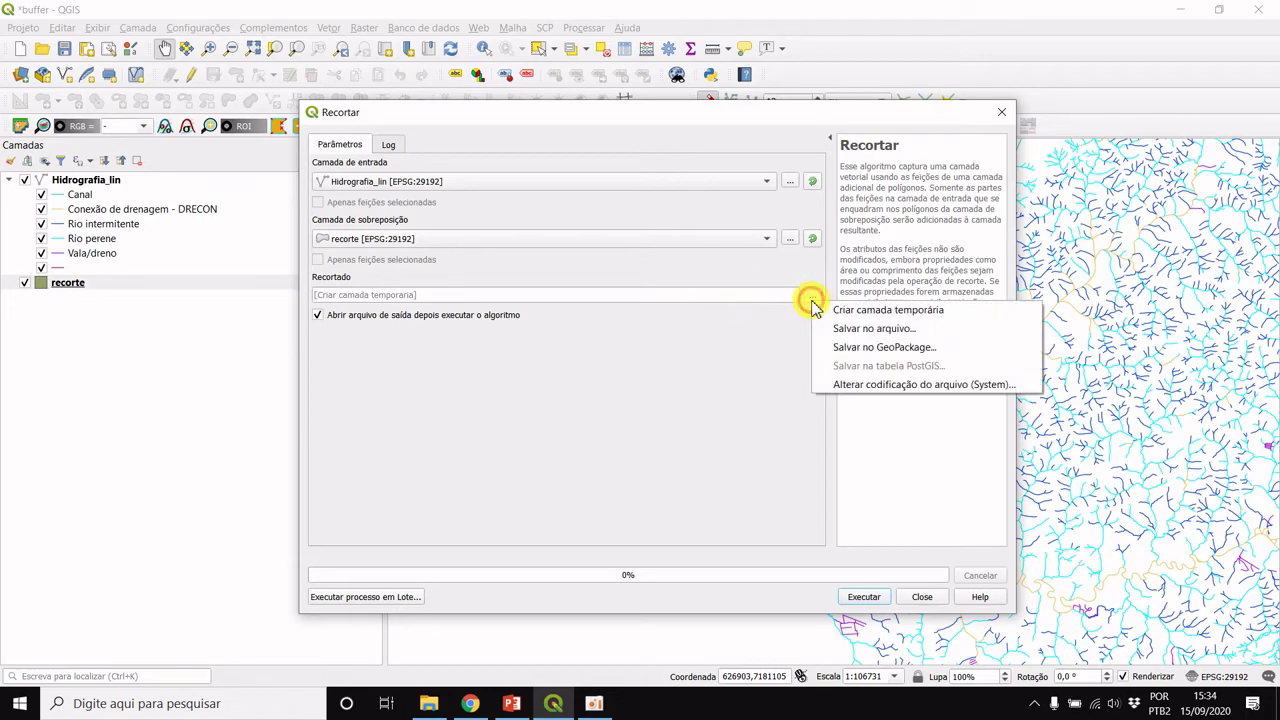
left_click(898, 330)
left_click(265, 597)
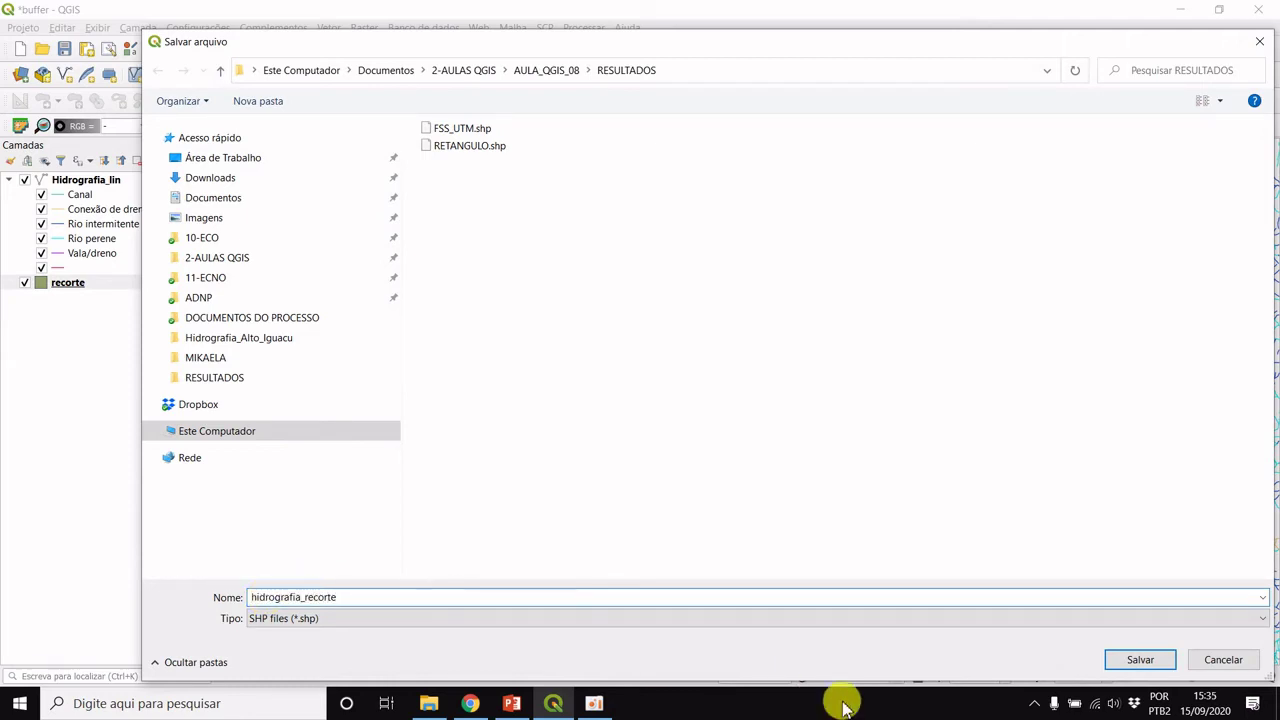
left_click(1140, 658)
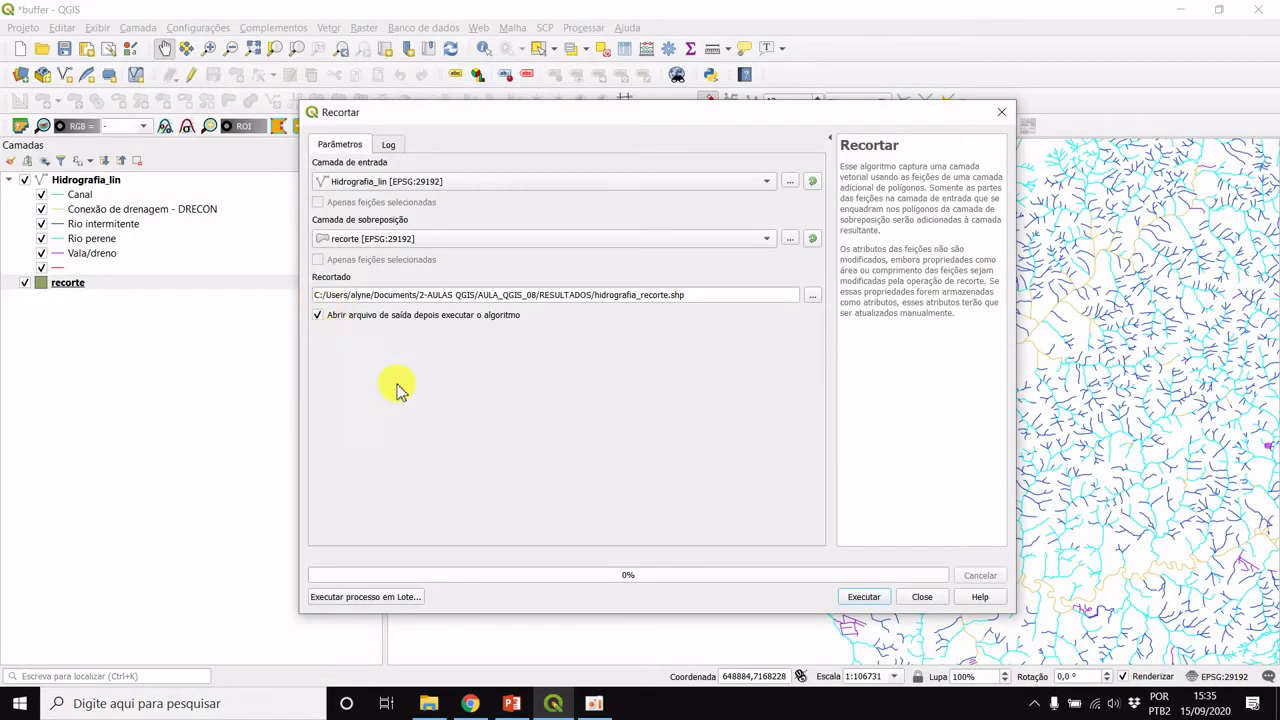
left_click(864, 597)
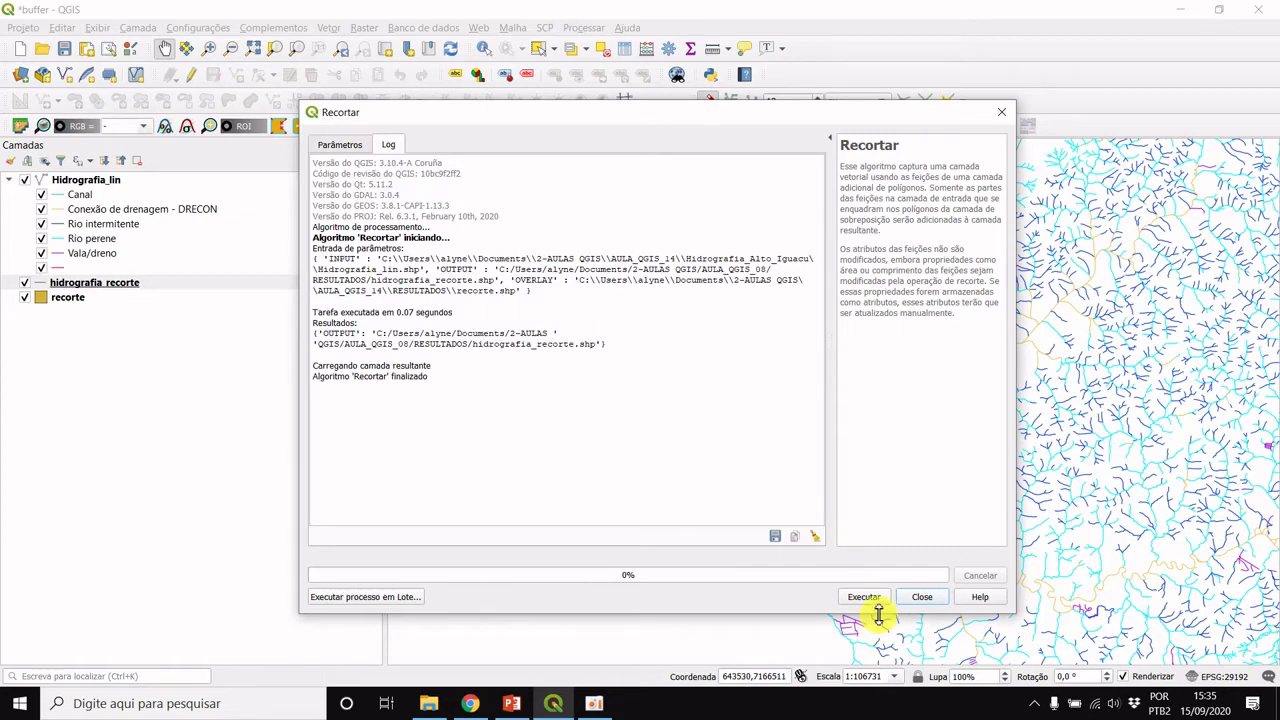
left_click(922, 597)
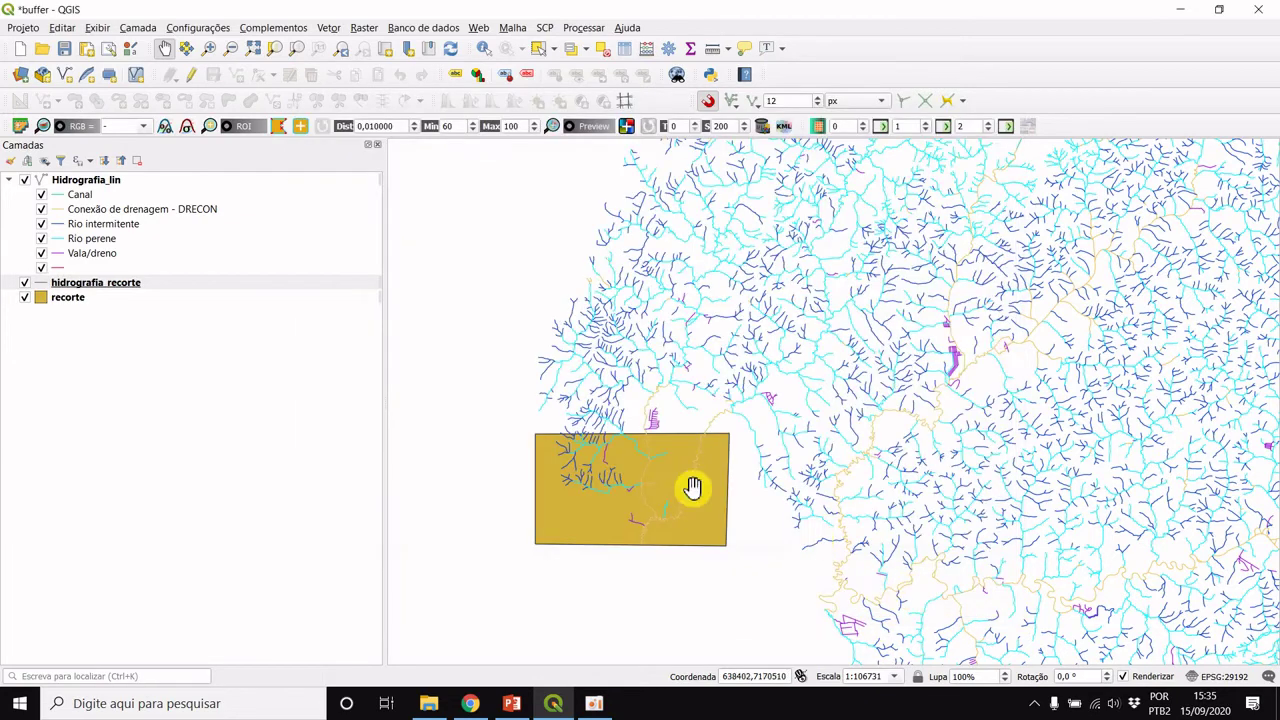
- Hide the recorte and Hidrografia_lin layers so only the clipped hidrografia_recorte is displayed, filling the map view
left_click(25, 298)
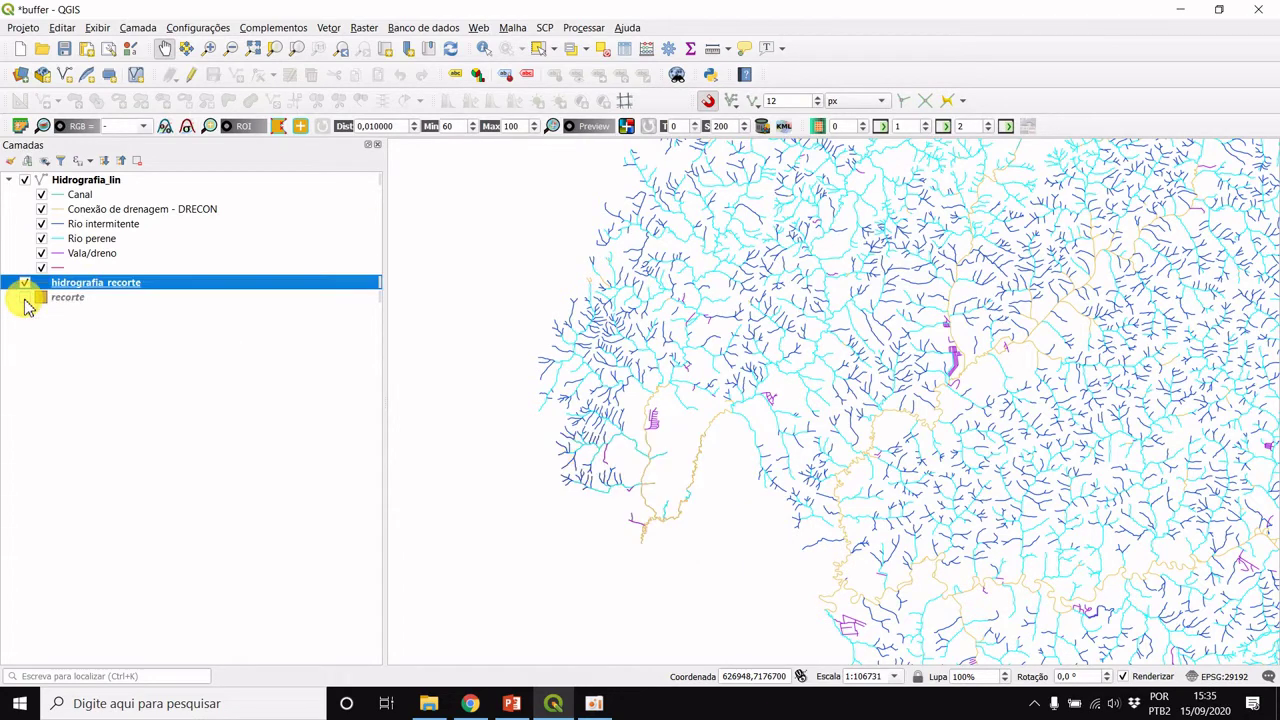
left_click(26, 181)
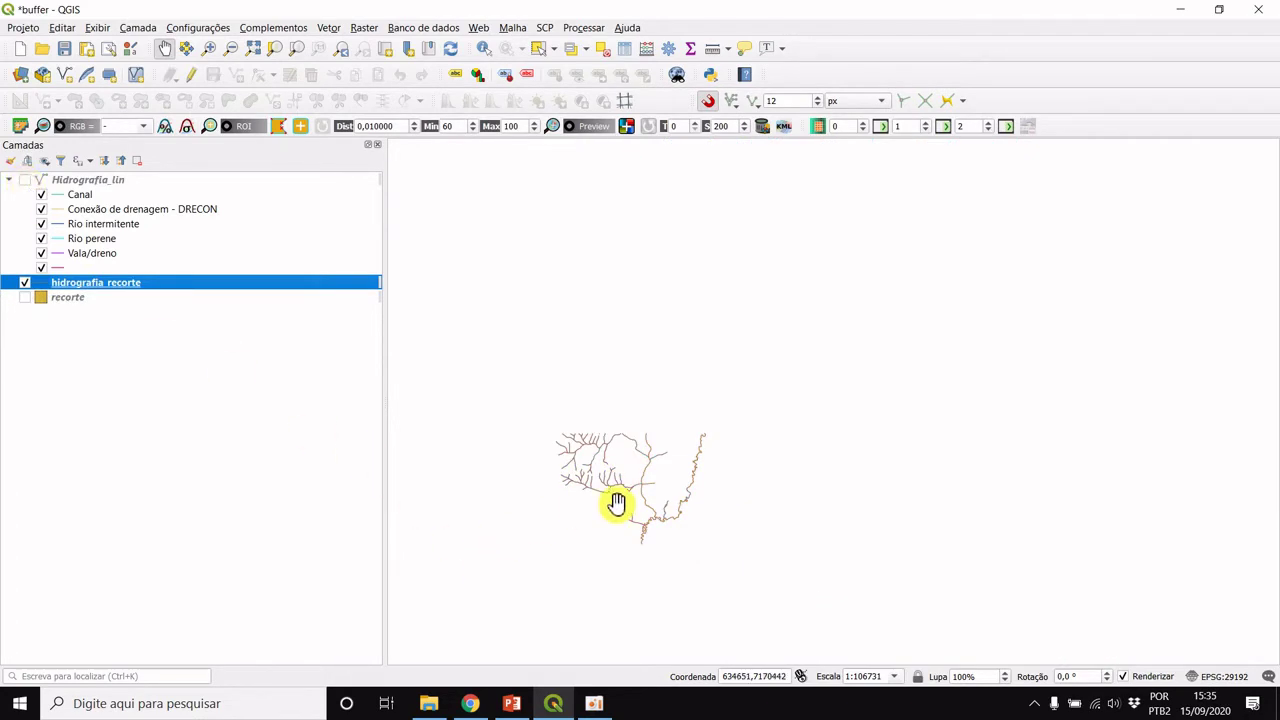
scroll(609, 504, "up", 1)
left_click_drag(583, 517, 626, 511)
scroll(626, 511, "up", 1)
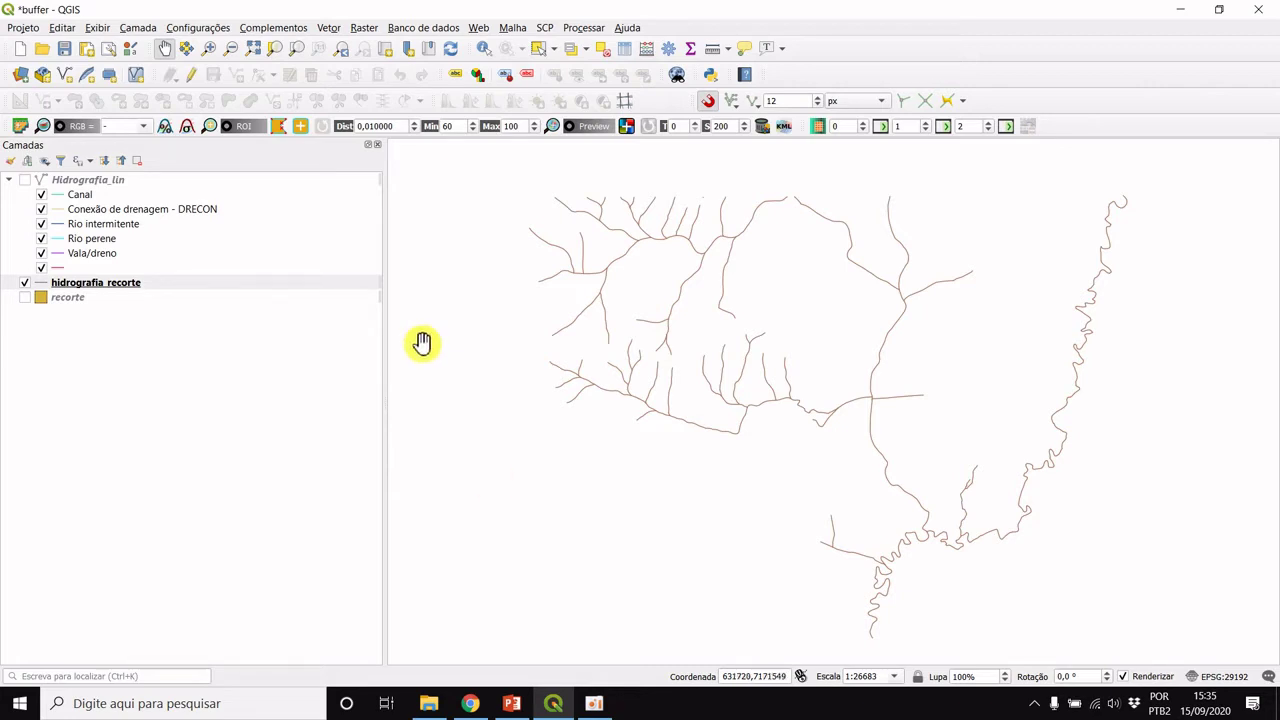
- Copy all style categories from Hidrografia_lin and paste them onto the hidrografia_recorte layer
left_click(97, 181)
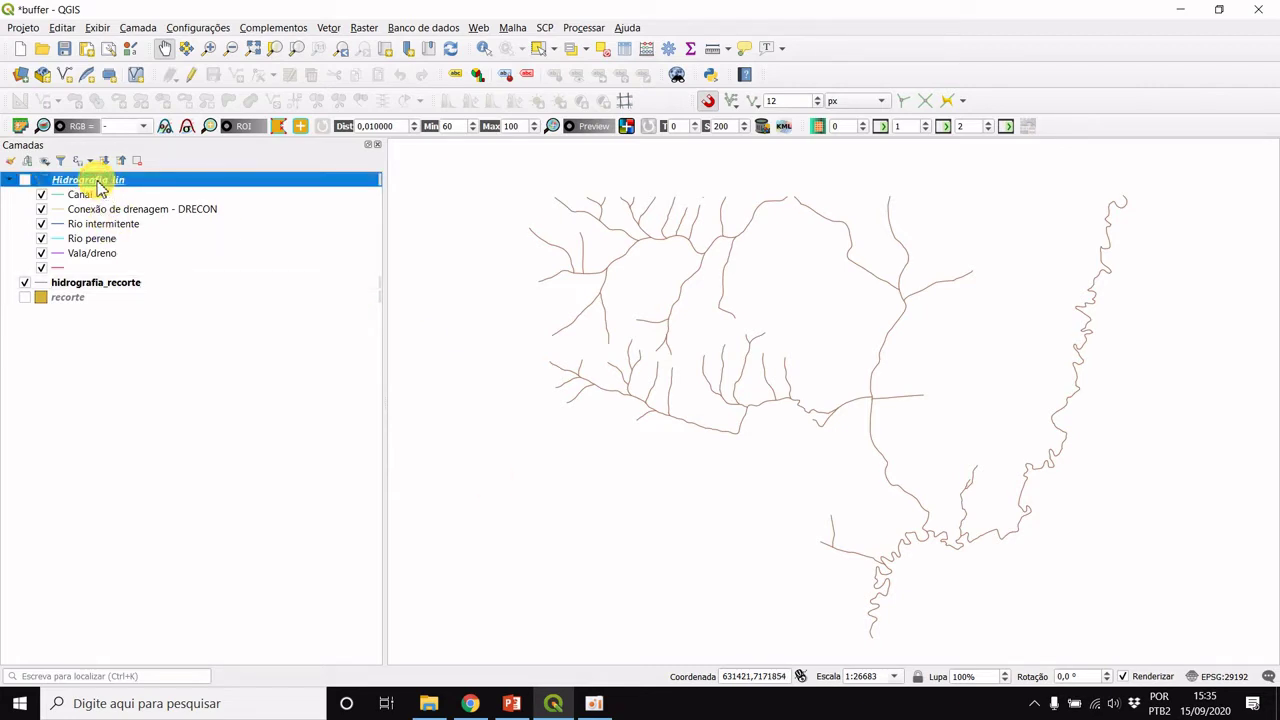
right_click(98, 186)
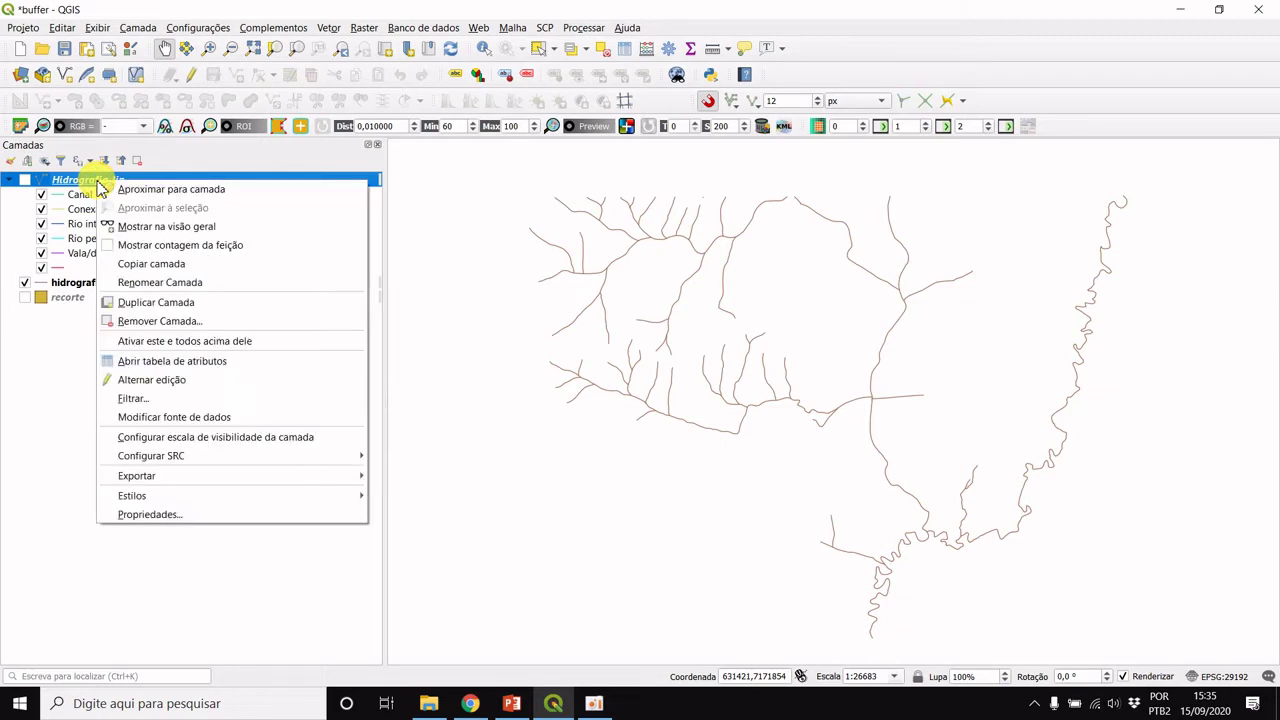
mouse_move(343, 494)
mouse_move(443, 494)
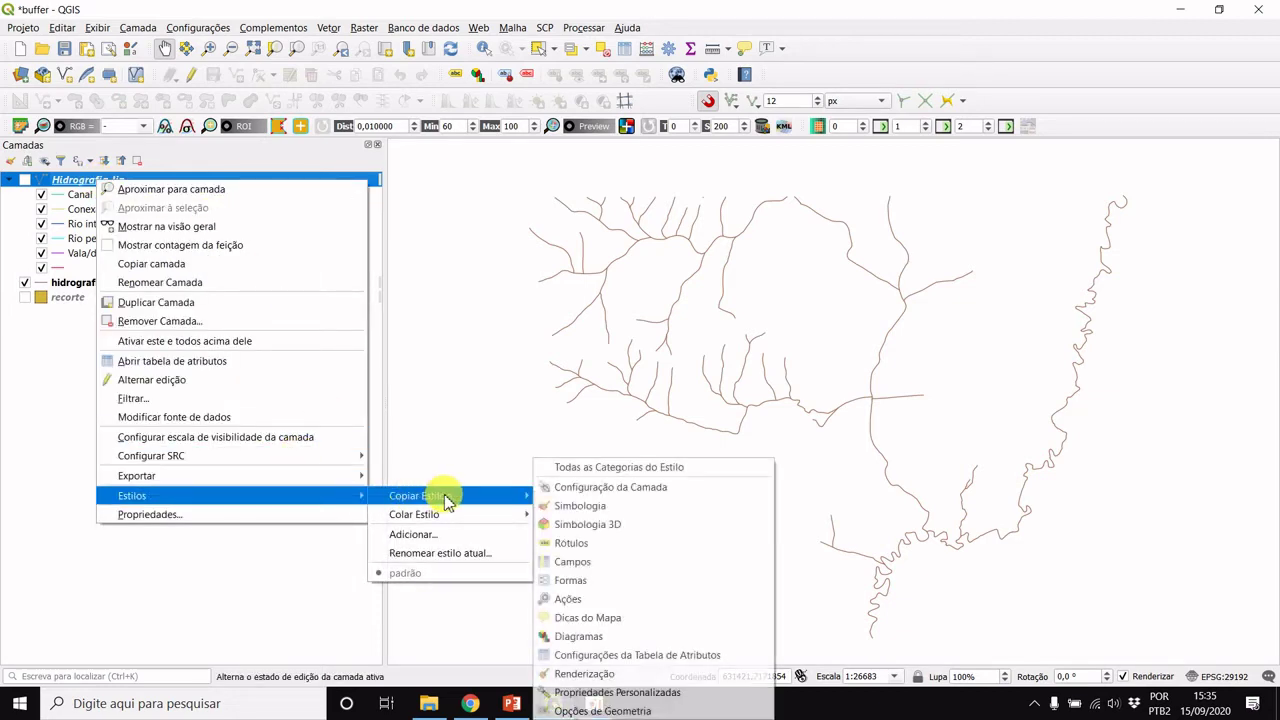
left_click(743, 470)
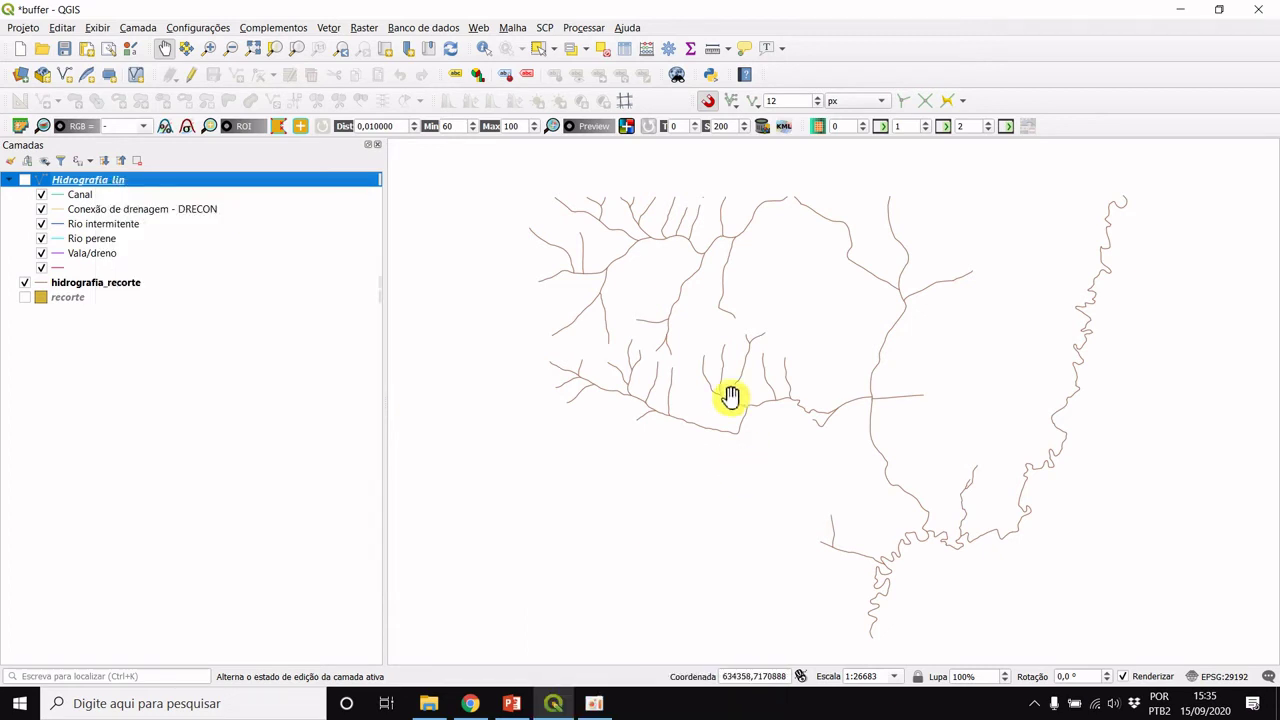
left_click(125, 289)
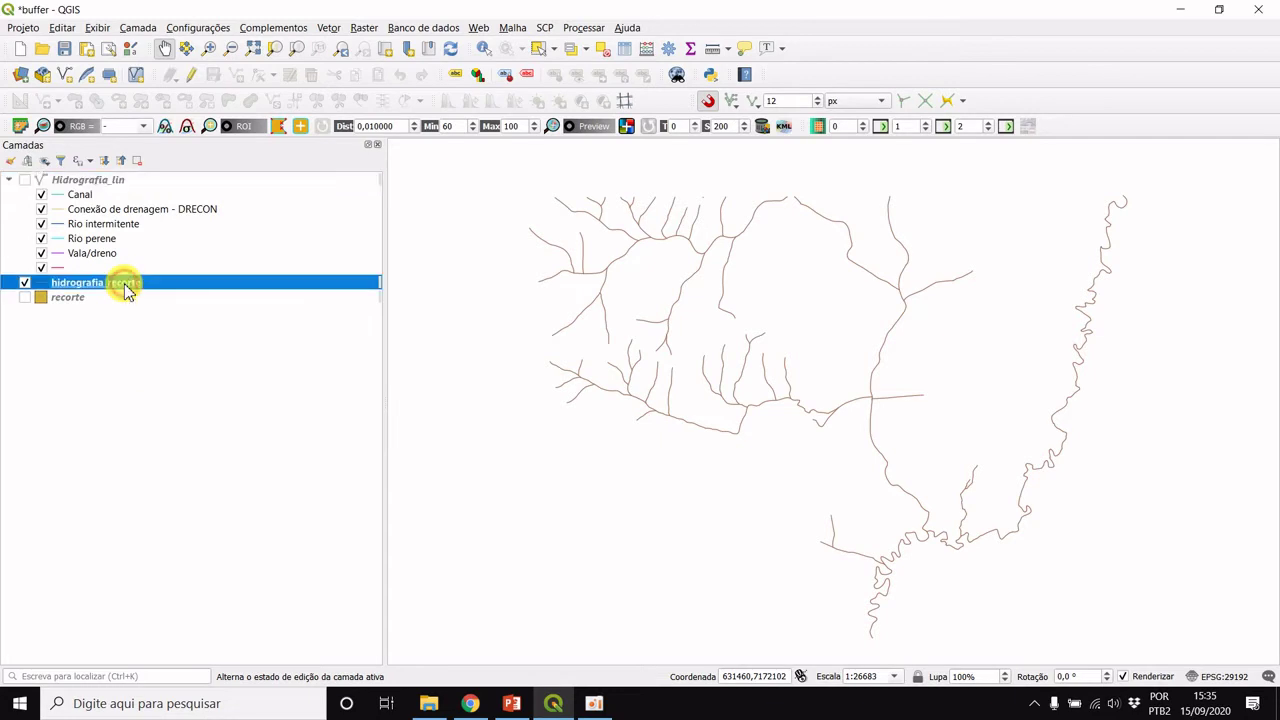
right_click(124, 283)
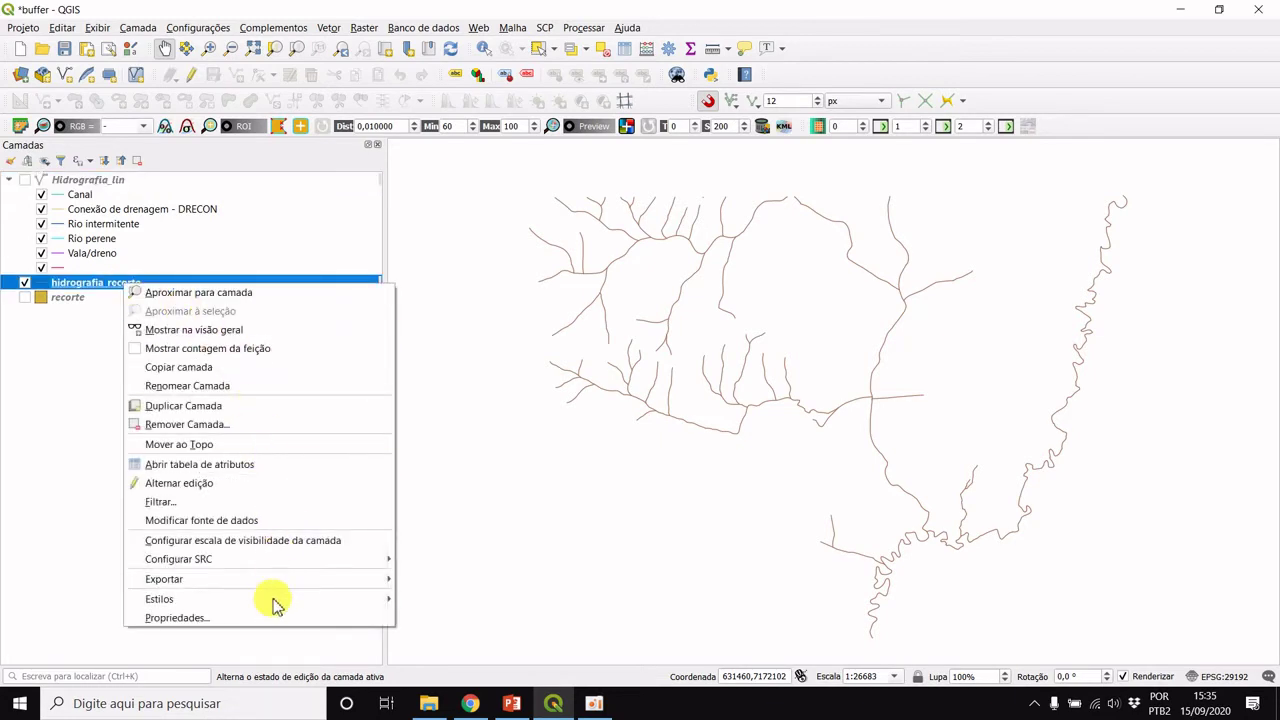
mouse_move(336, 605)
mouse_move(503, 340)
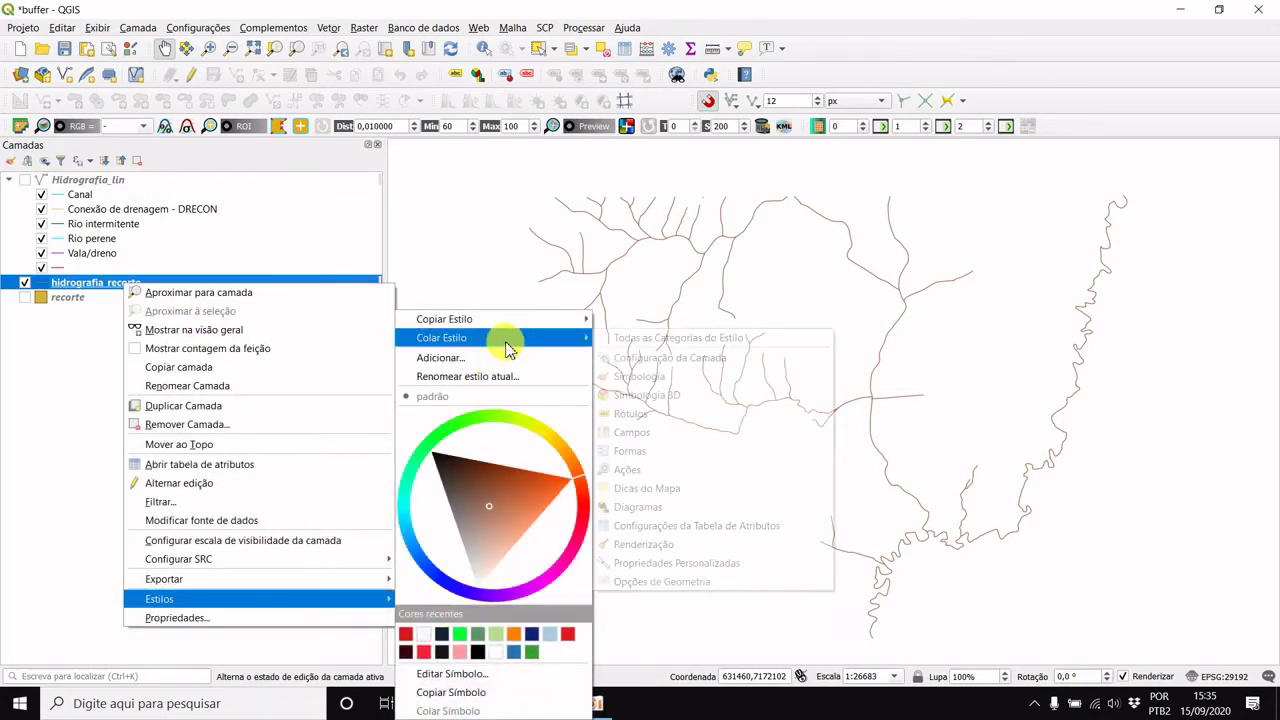
left_click(785, 345)
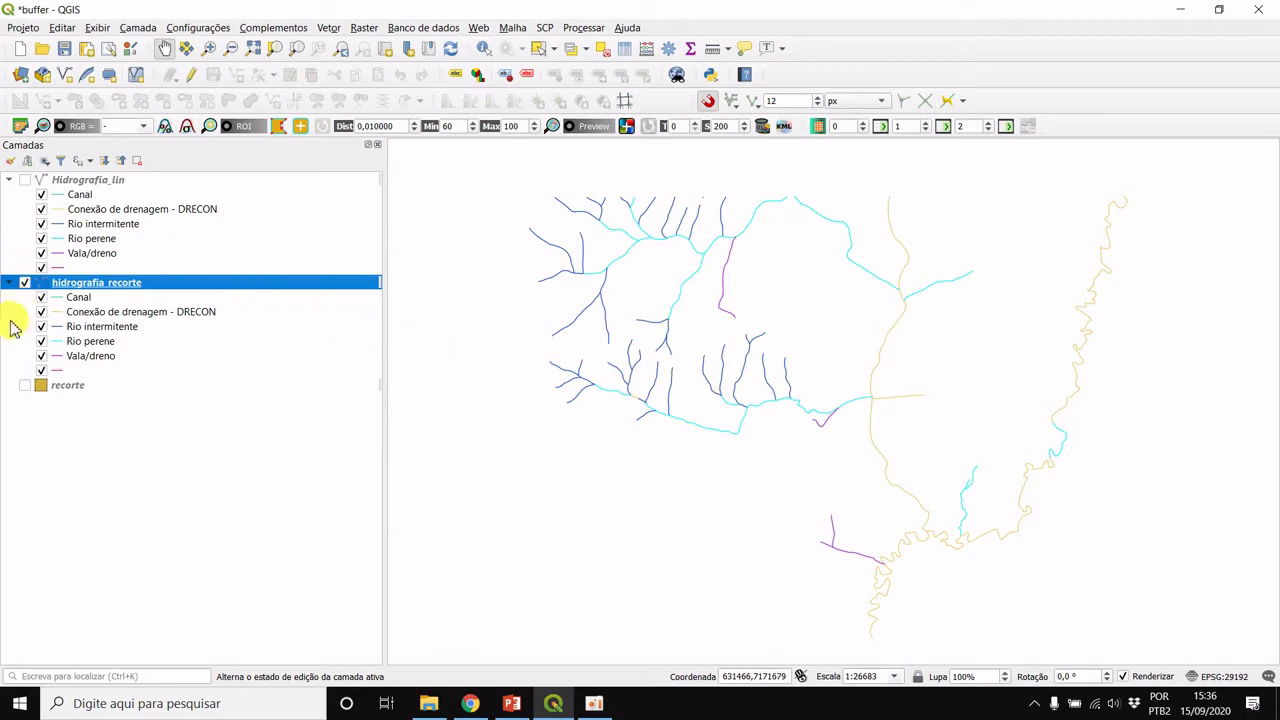
- Collapse the Hidrografia_lin legend and change the Vala/dreno line color in hidrografia_recorte to a saturated magenta-pink
left_click(9, 181)
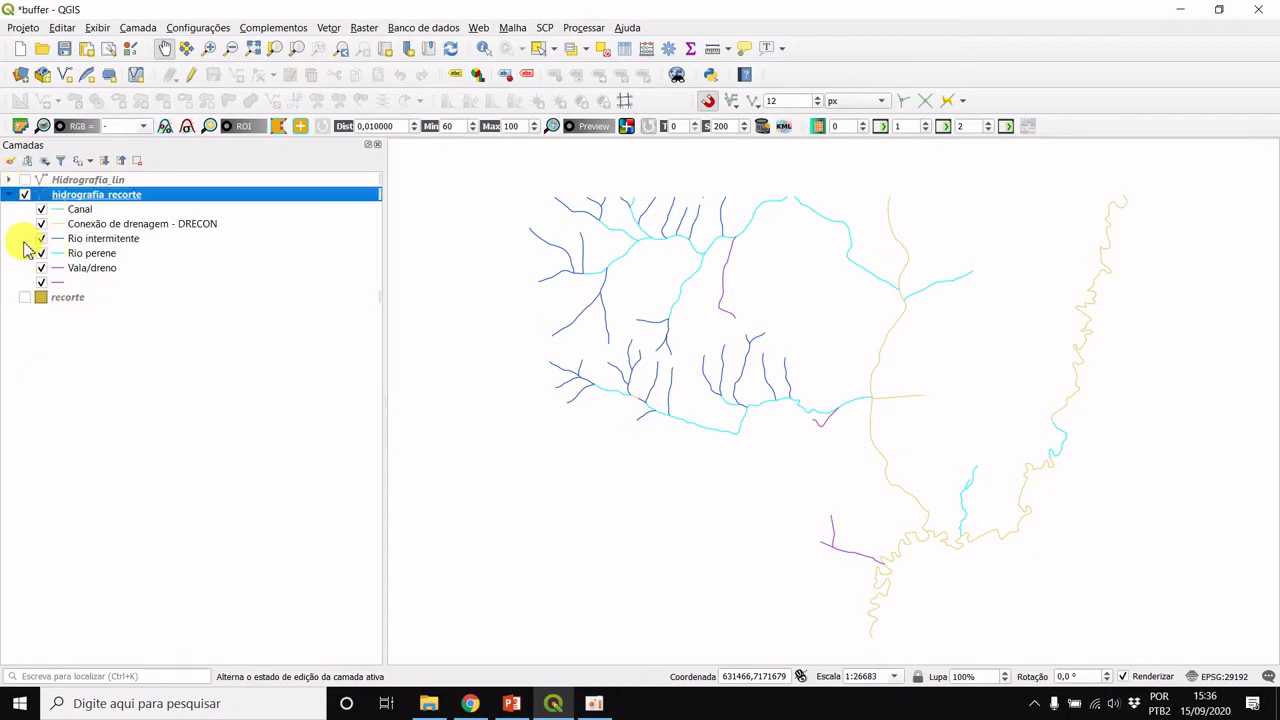
double_click(62, 280)
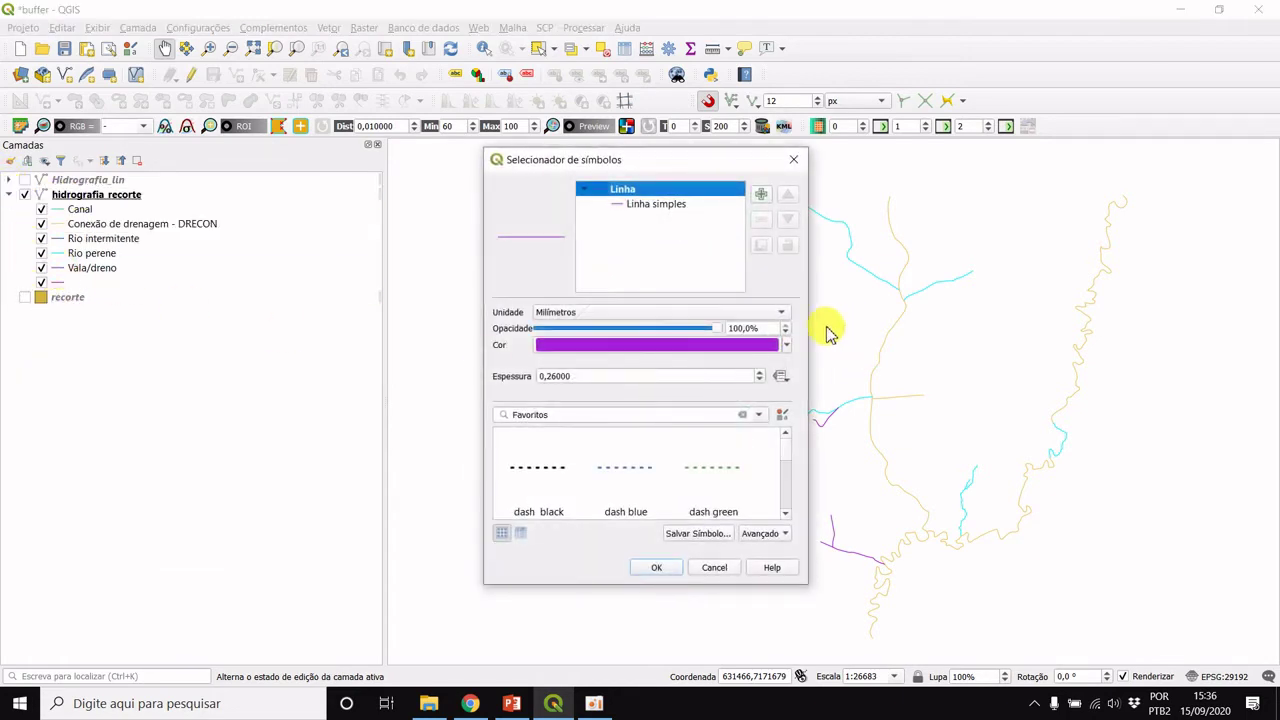
left_click(786, 346)
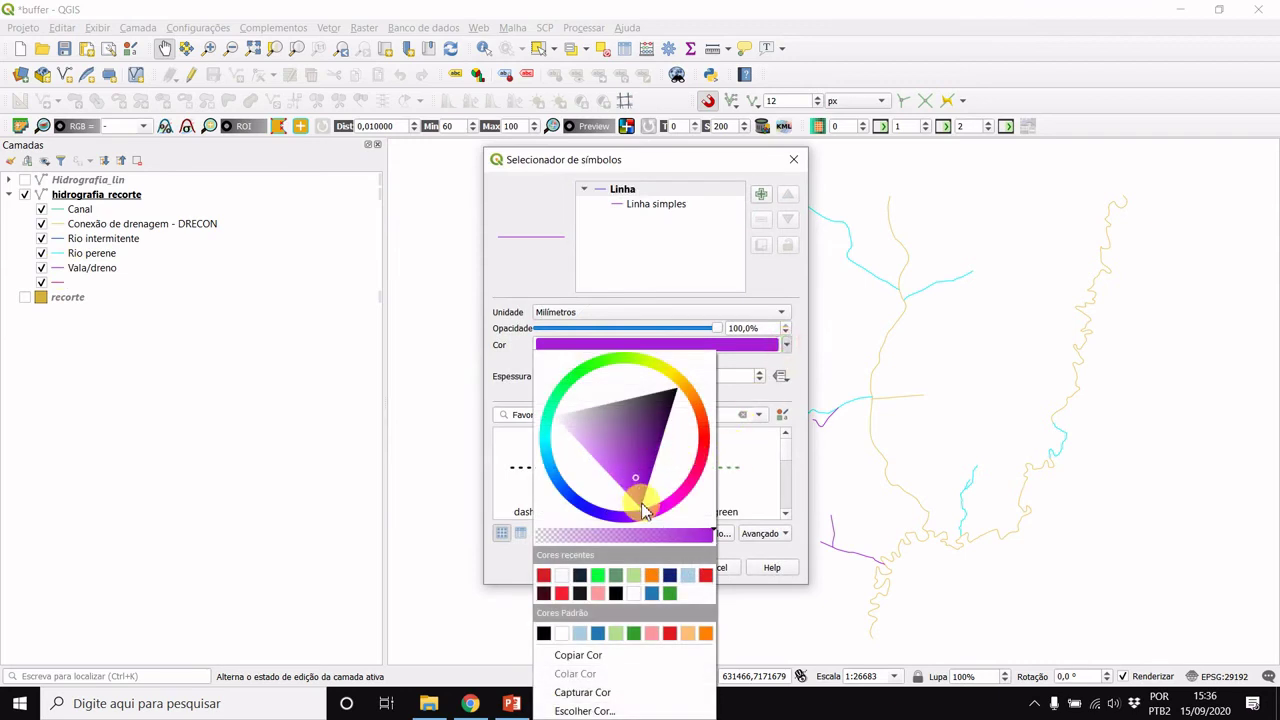
mouse_move(637, 503)
left_mouse_down()
mouse_move(663, 506)
mouse_move(700, 474)
mouse_move(690, 488)
mouse_move(664, 465)
mouse_move(688, 487)
mouse_move(682, 500)
left_mouse_up()
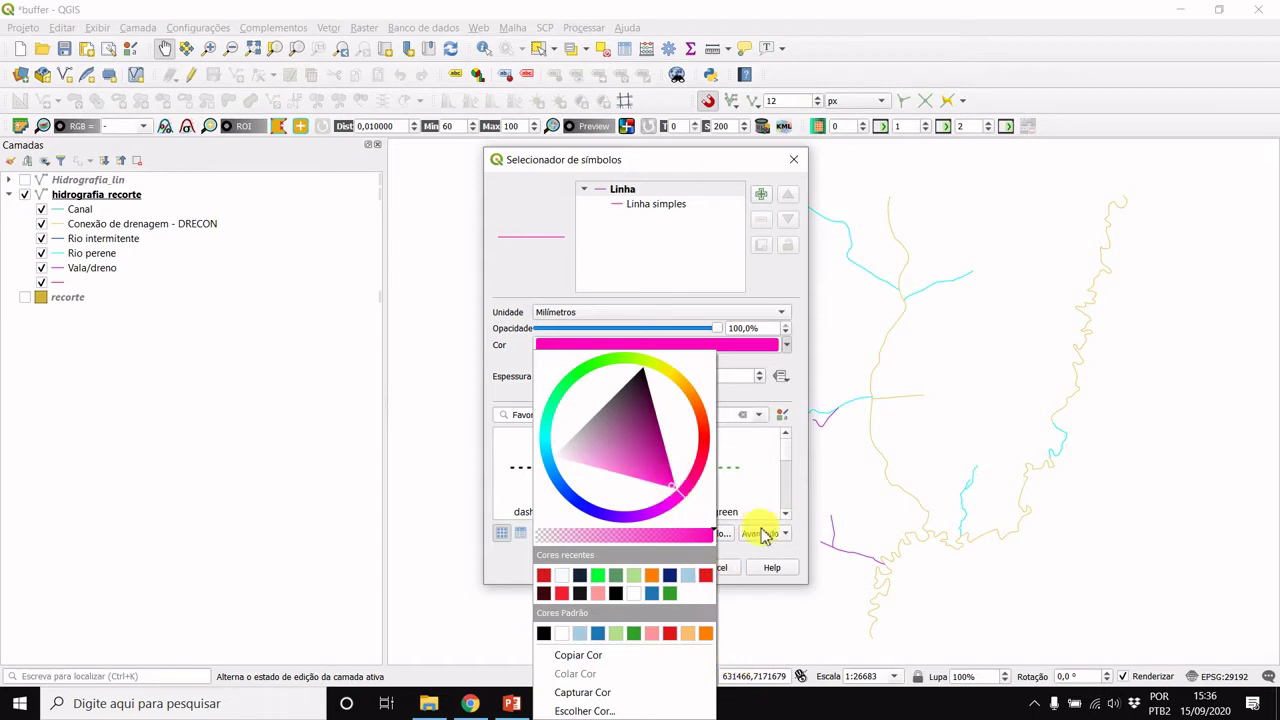
left_click(793, 550)
left_click(666, 567)
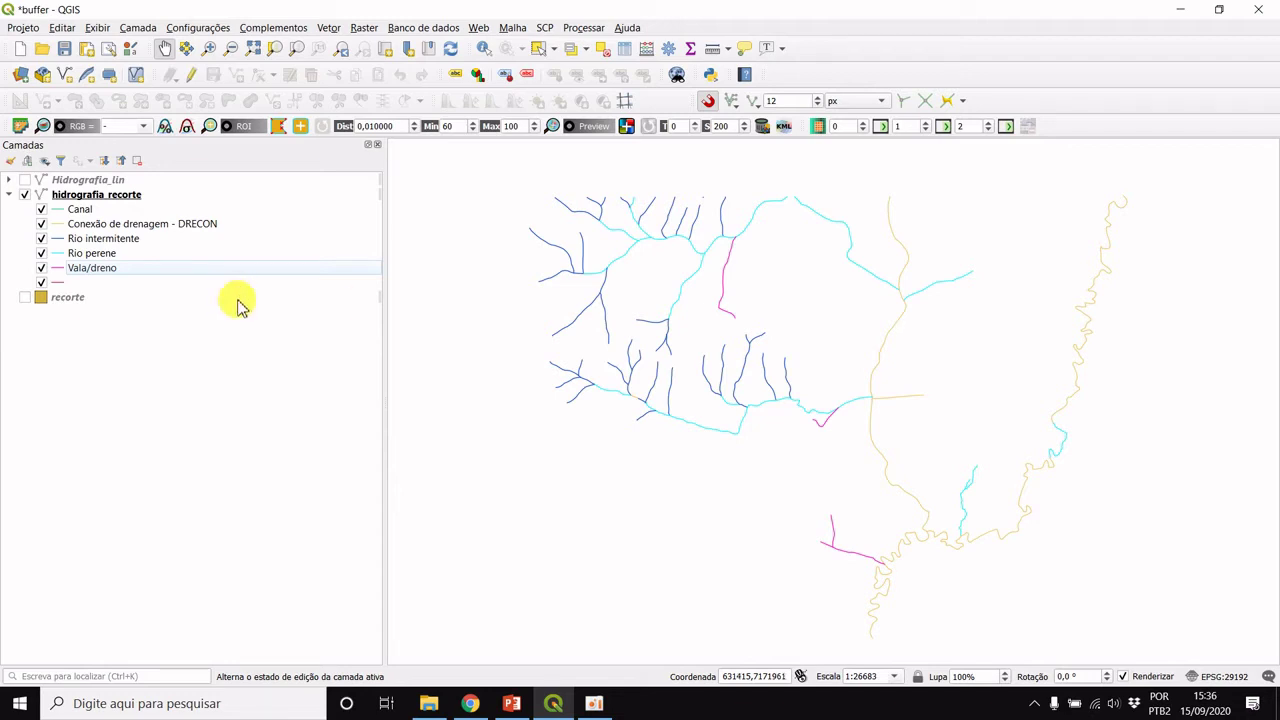
- Open the hidrografia_recorte attribute table and start a Select by Expression with the layer's field names listed
left_click(108, 196)
right_click(108, 197)
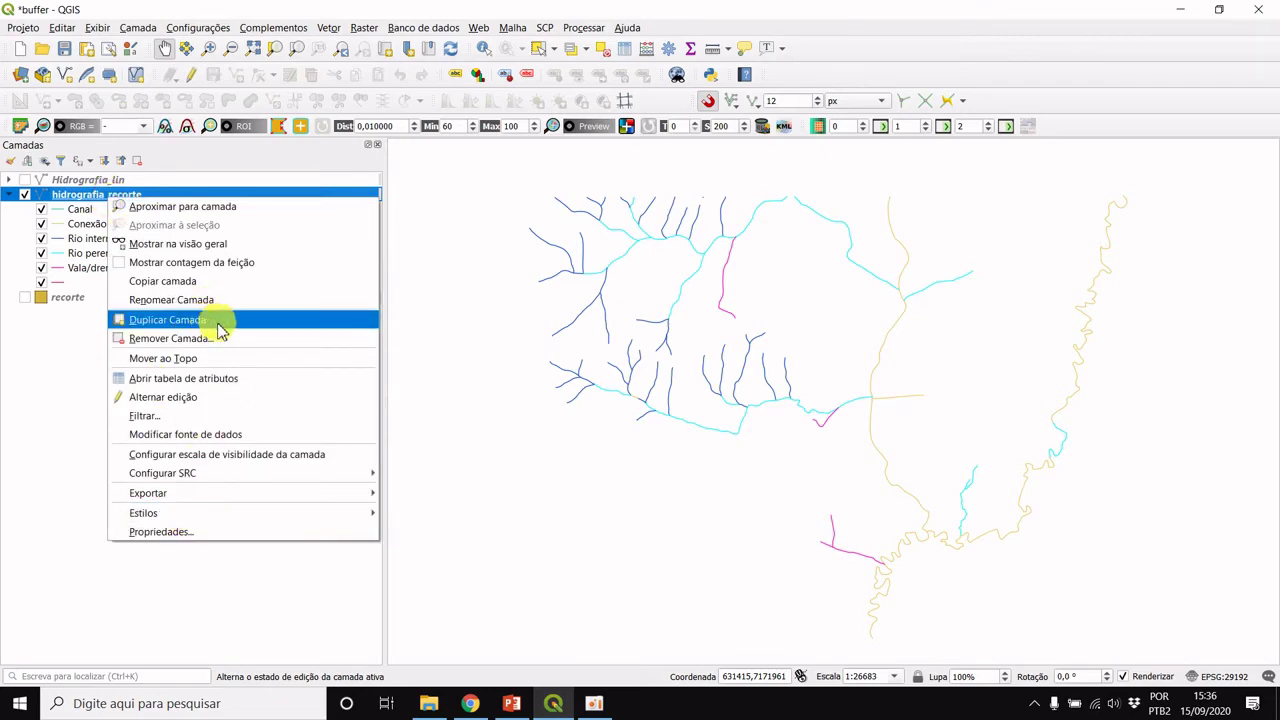
left_click(250, 388)
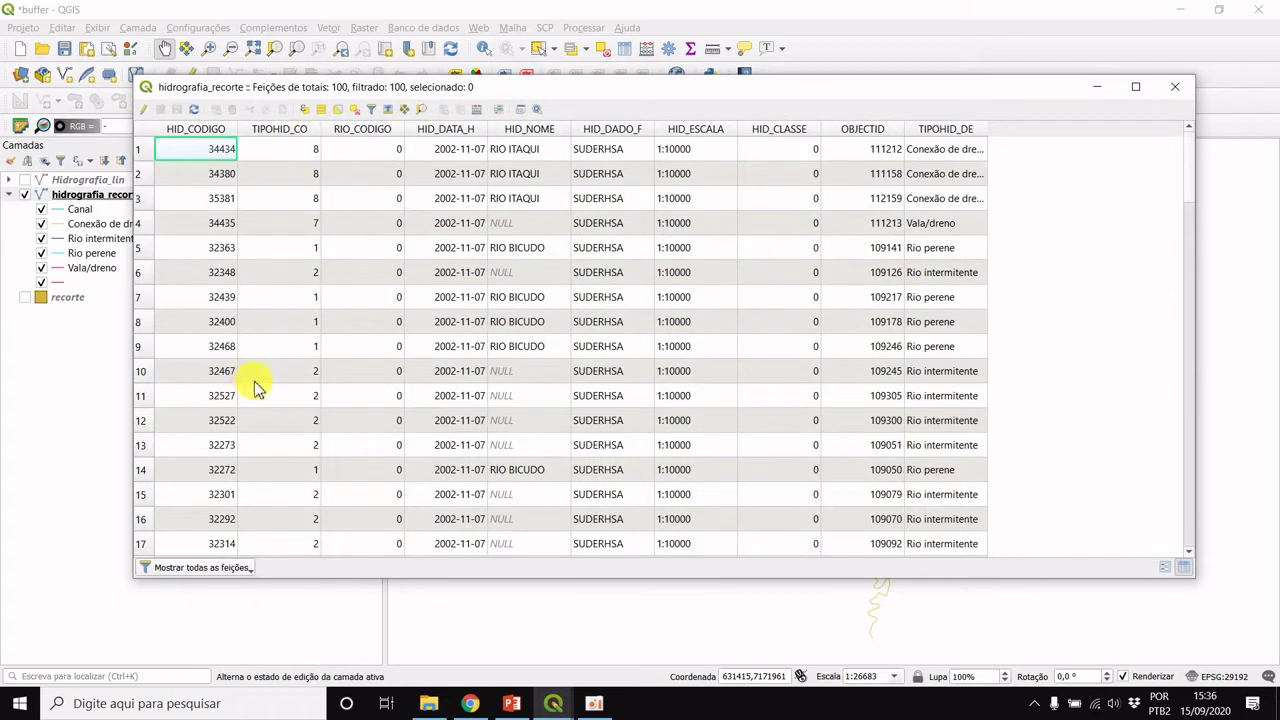
left_click(306, 110)
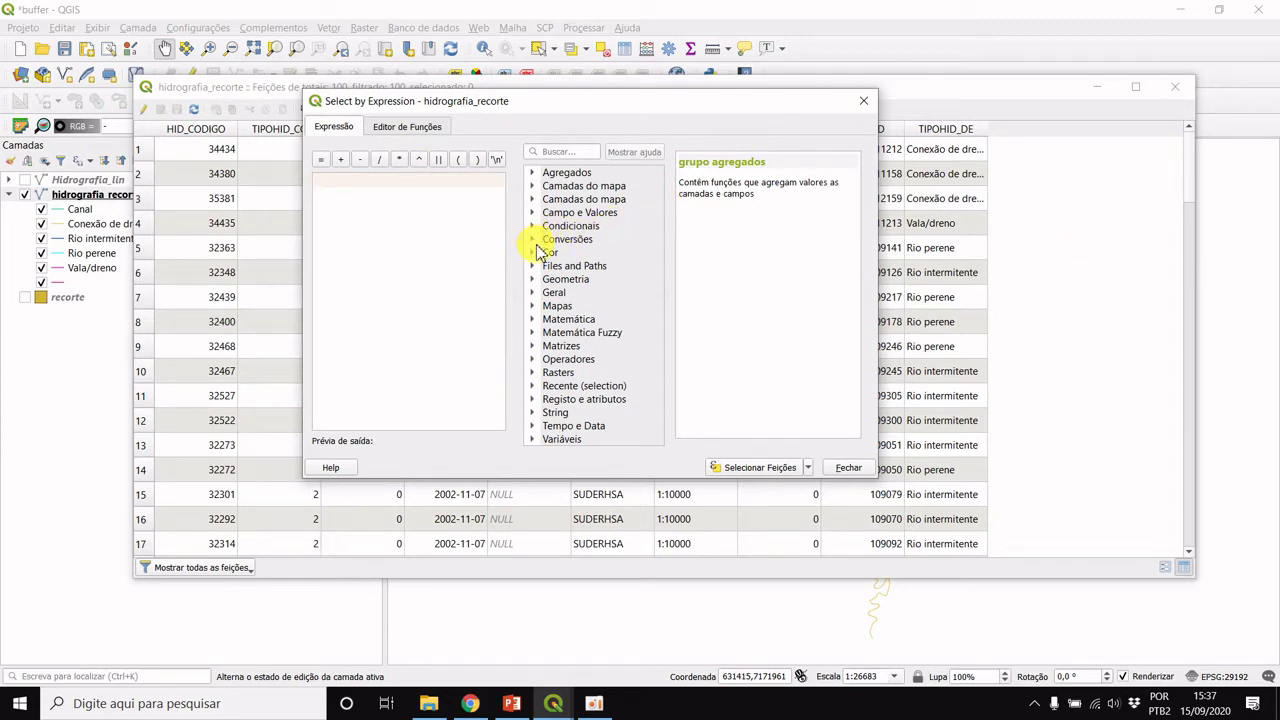
left_click(533, 214)
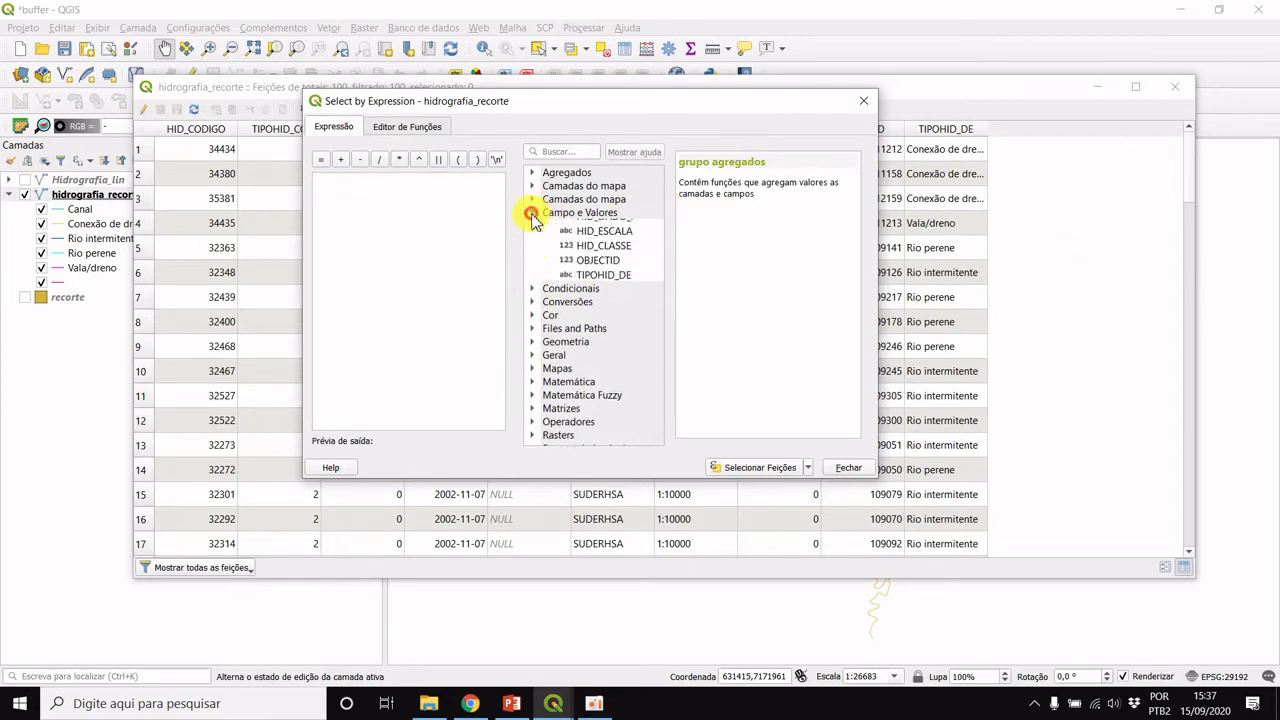
left_click_drag(660, 220, 666, 229)
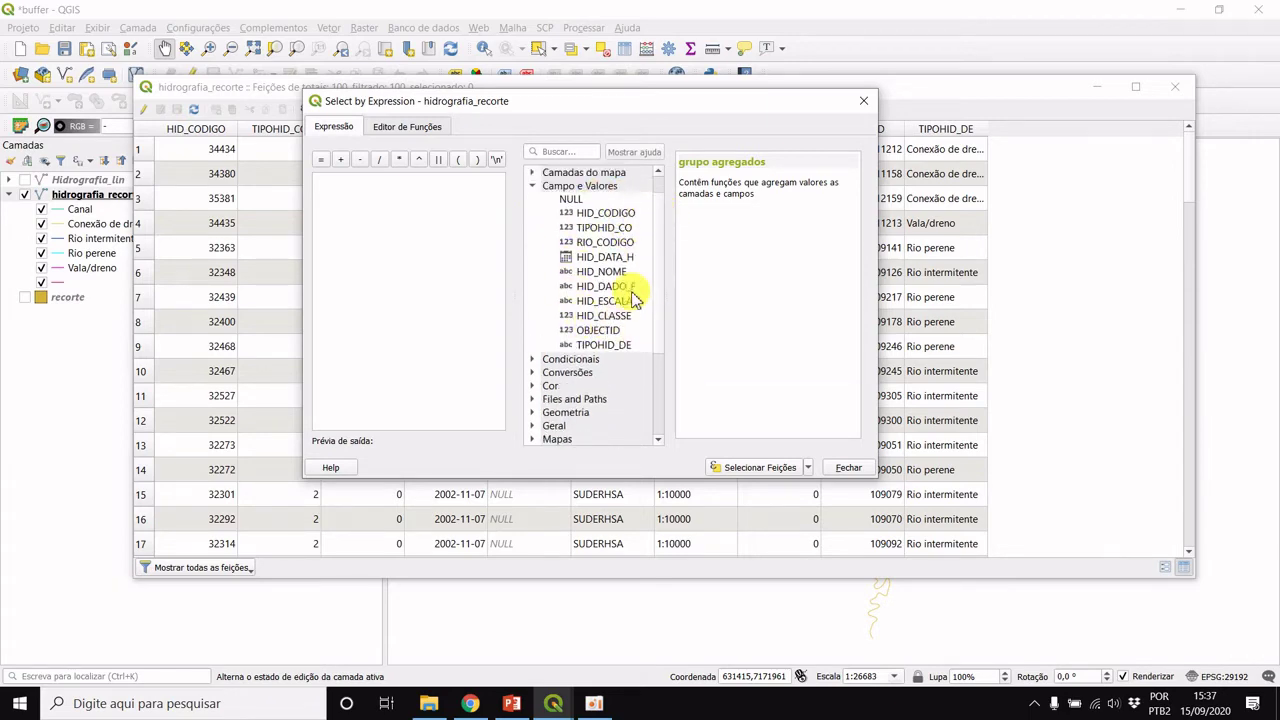
left_click_drag(614, 104, 614, 232)
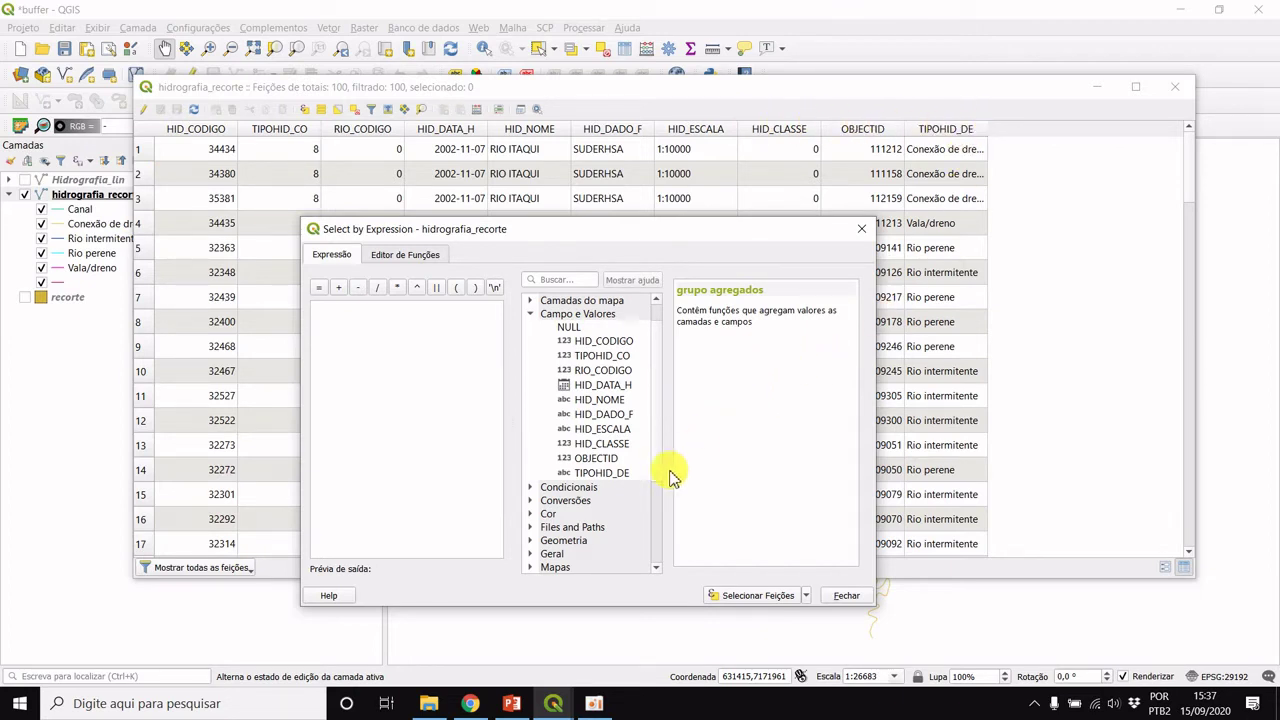
- Select the hidrografia_recorte features matching the expression "TIPOHID_DE" = 'Vala/dreno'
double_click(610, 473)
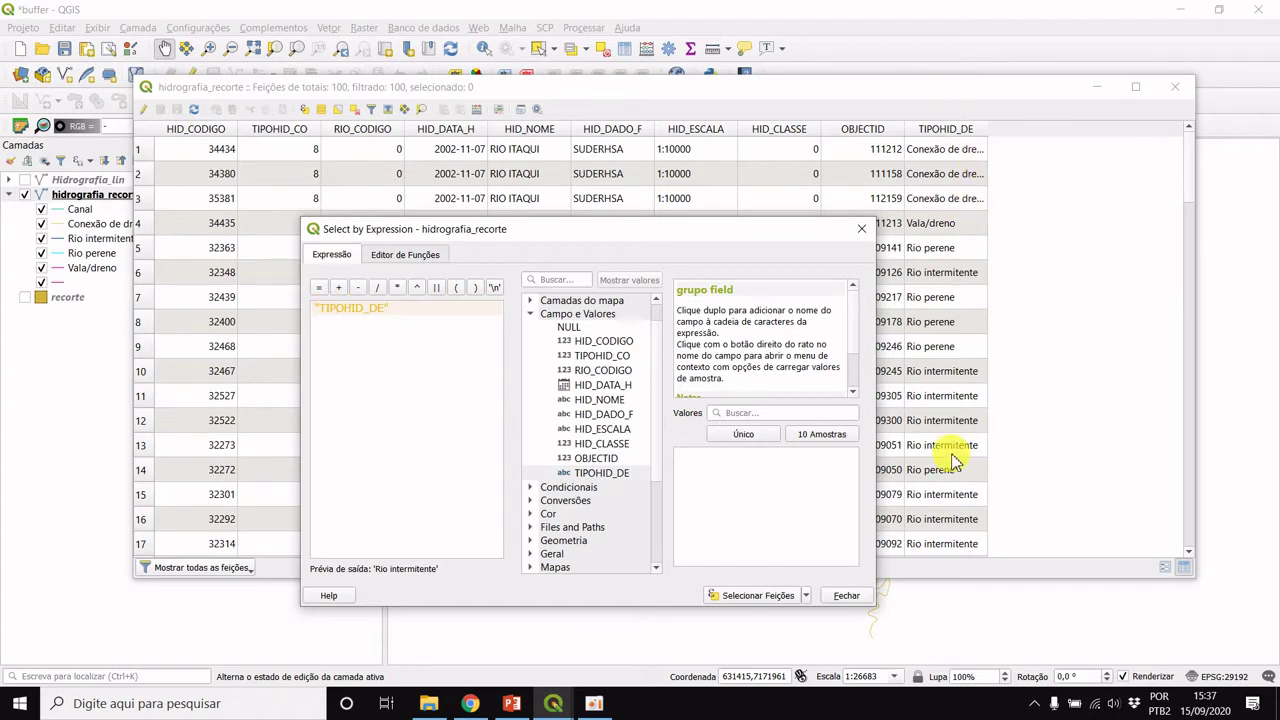
left_click(318, 288)
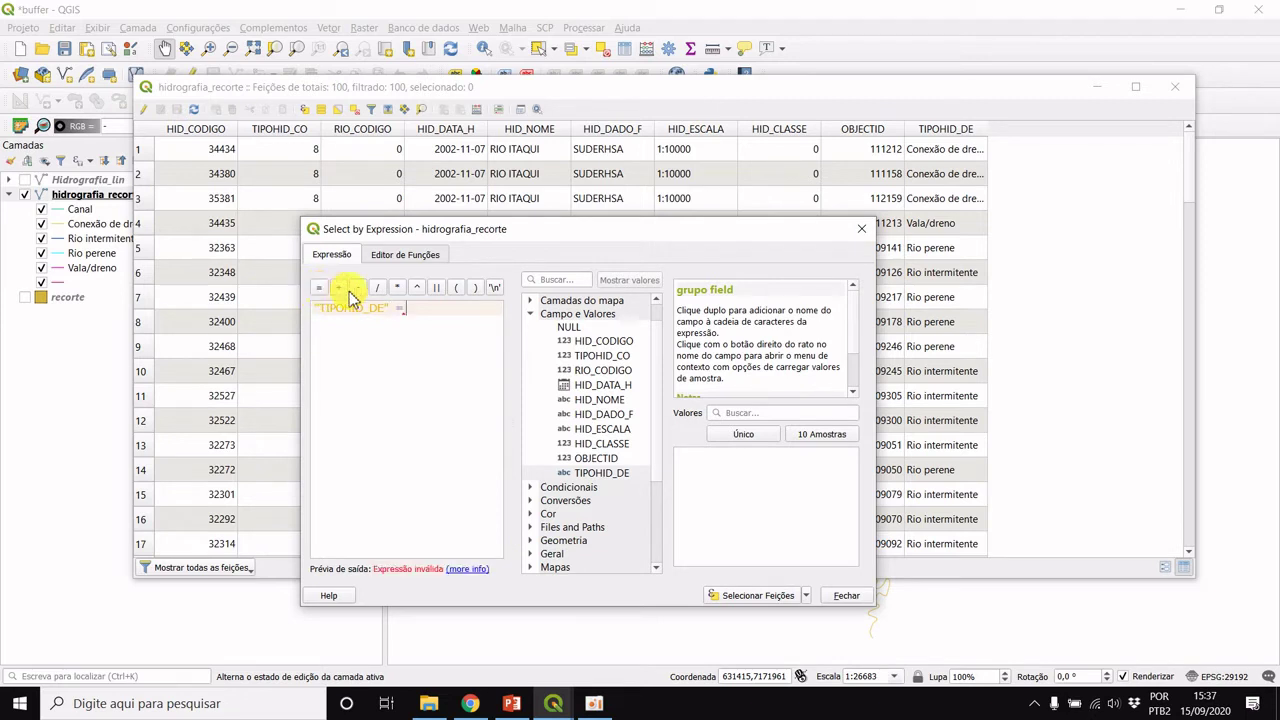
left_click(843, 438)
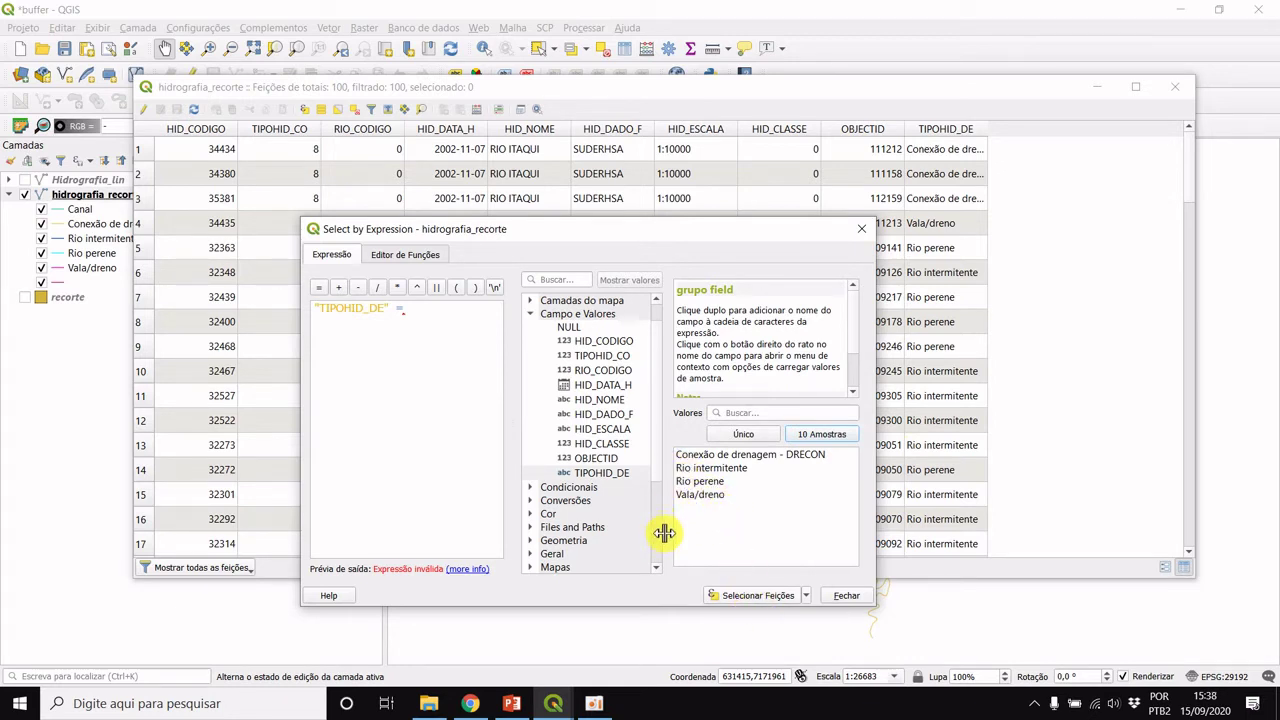
left_click(712, 494)
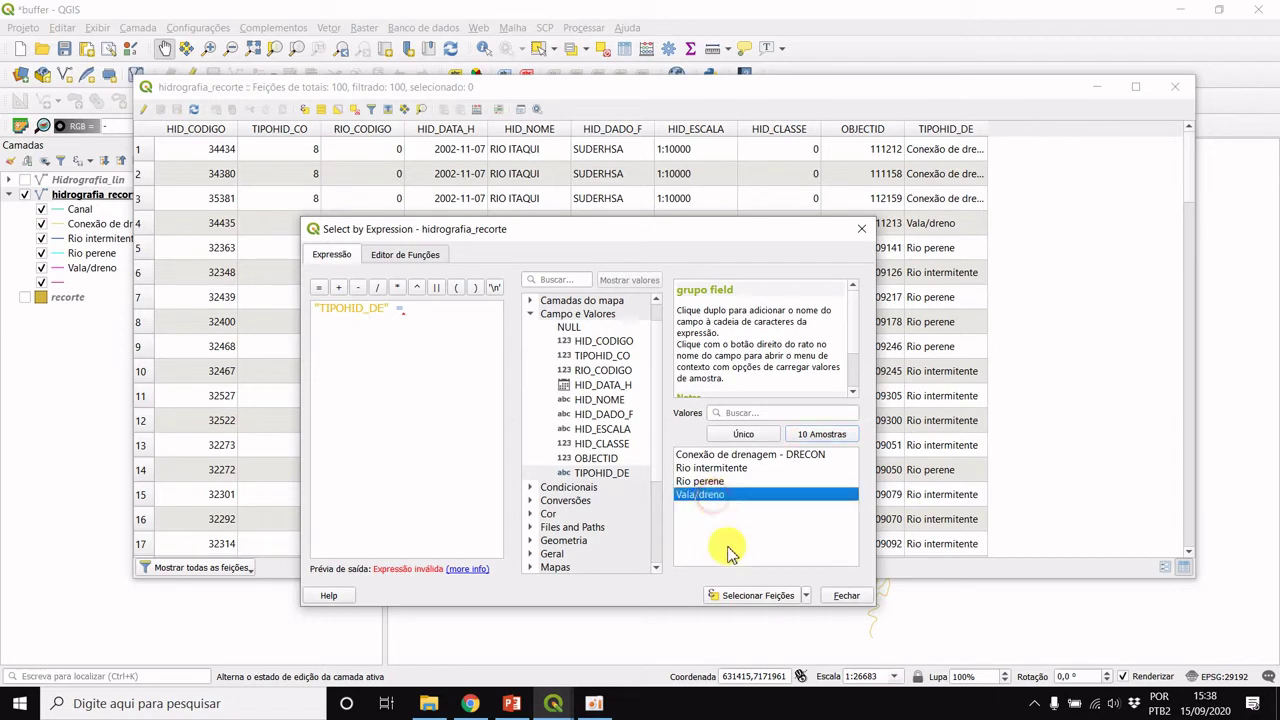
double_click(713, 497)
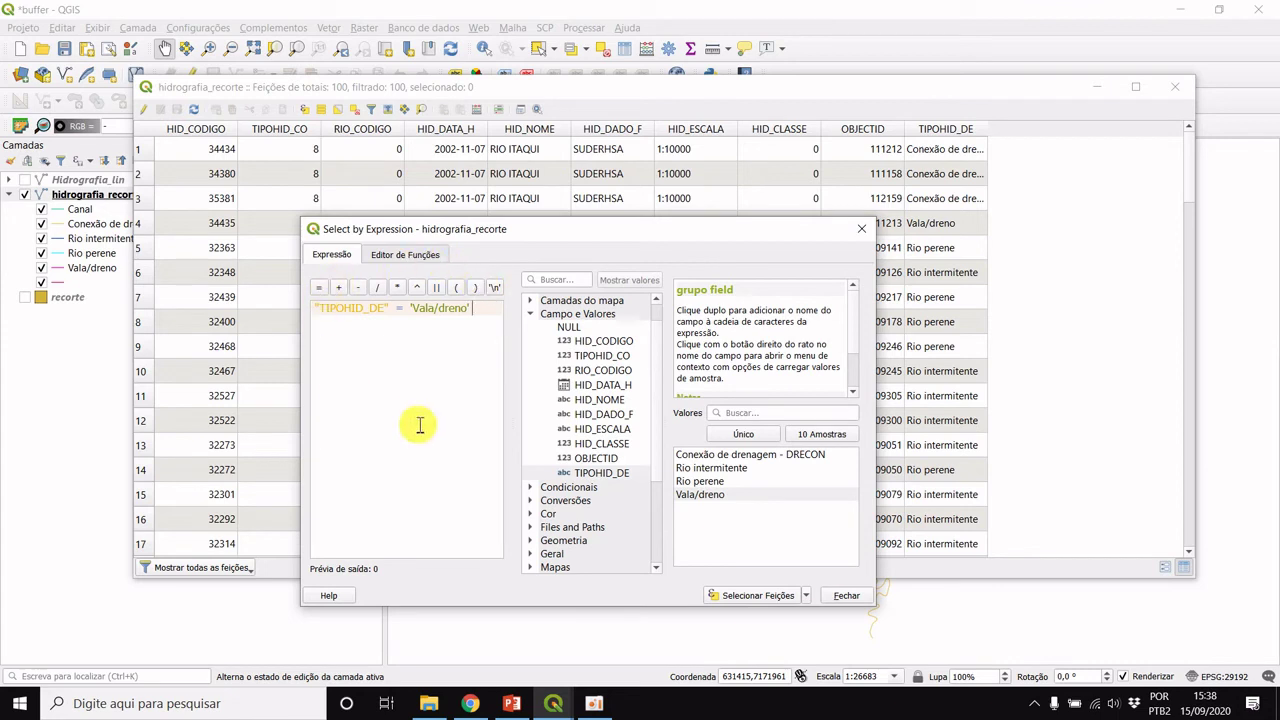
left_click(758, 600)
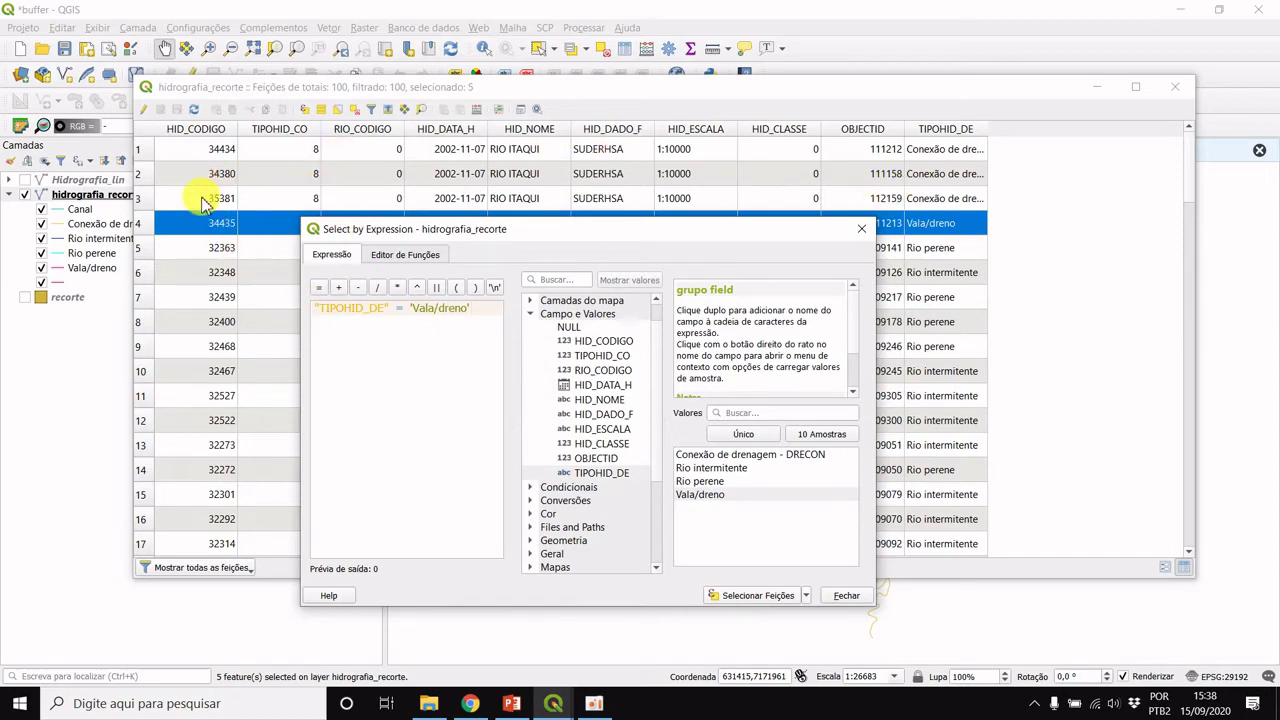
- Clear the attribute table out of the way, inspect the selected drains on the map, and close the expression dialog
left_click(1098, 86)
left_click_drag(700, 230, 293, 286)
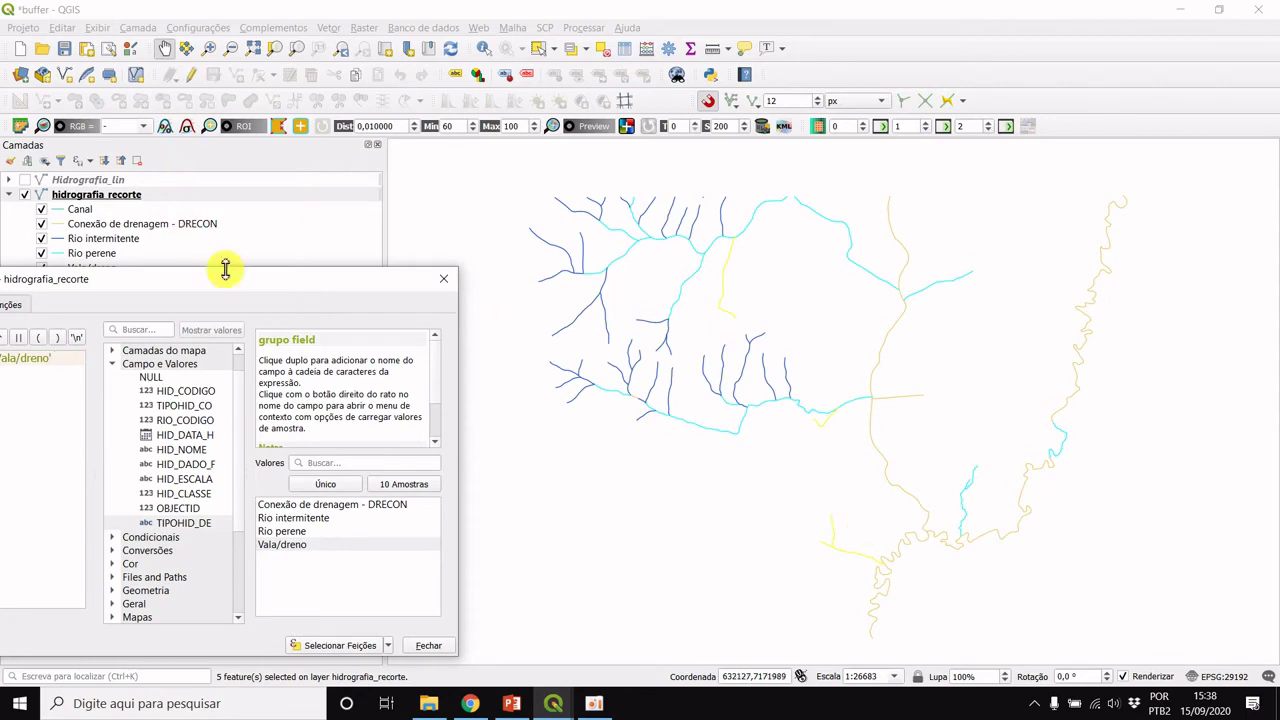
left_click_drag(286, 285, 645, 168)
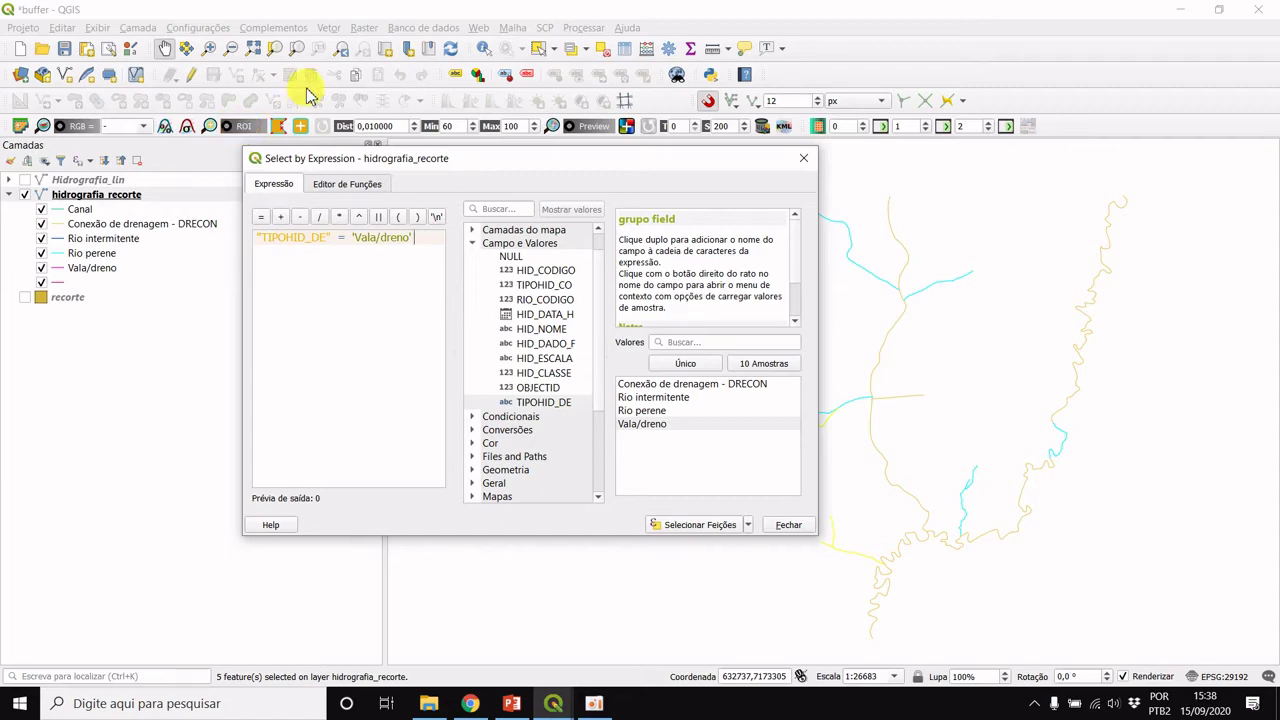
left_click_drag(758, 159, 966, 157)
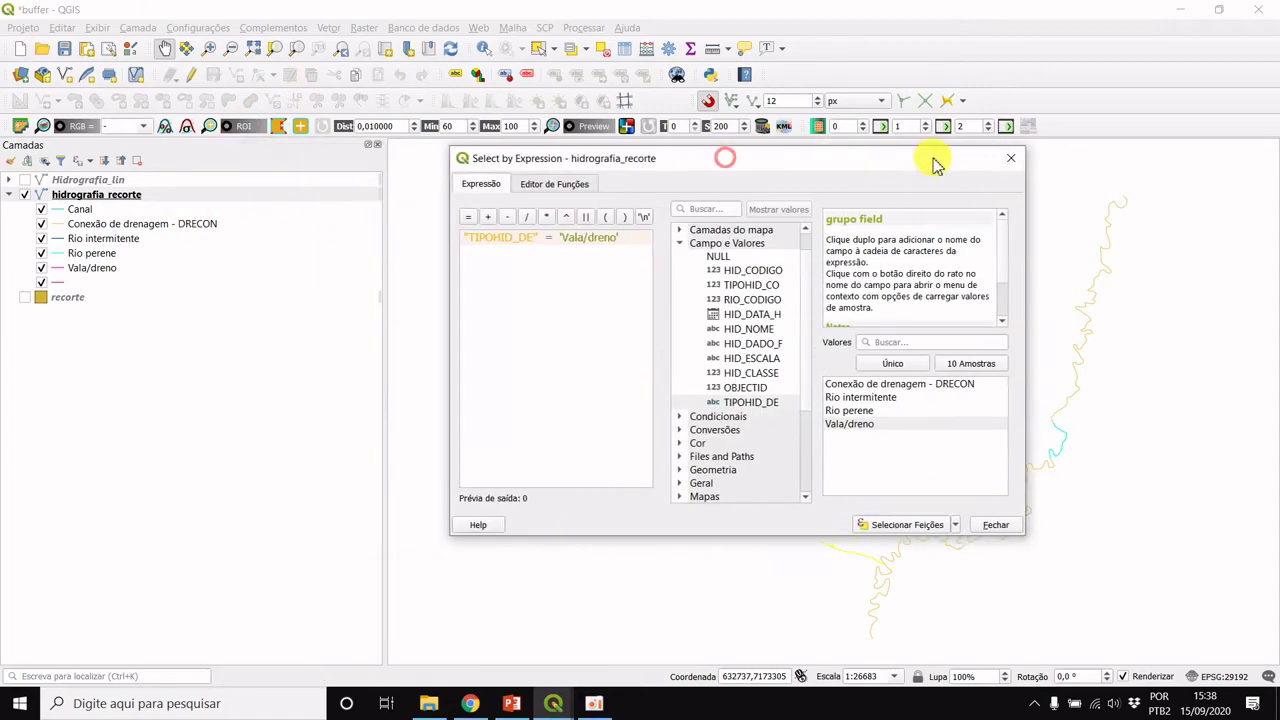
left_click(1010, 158)
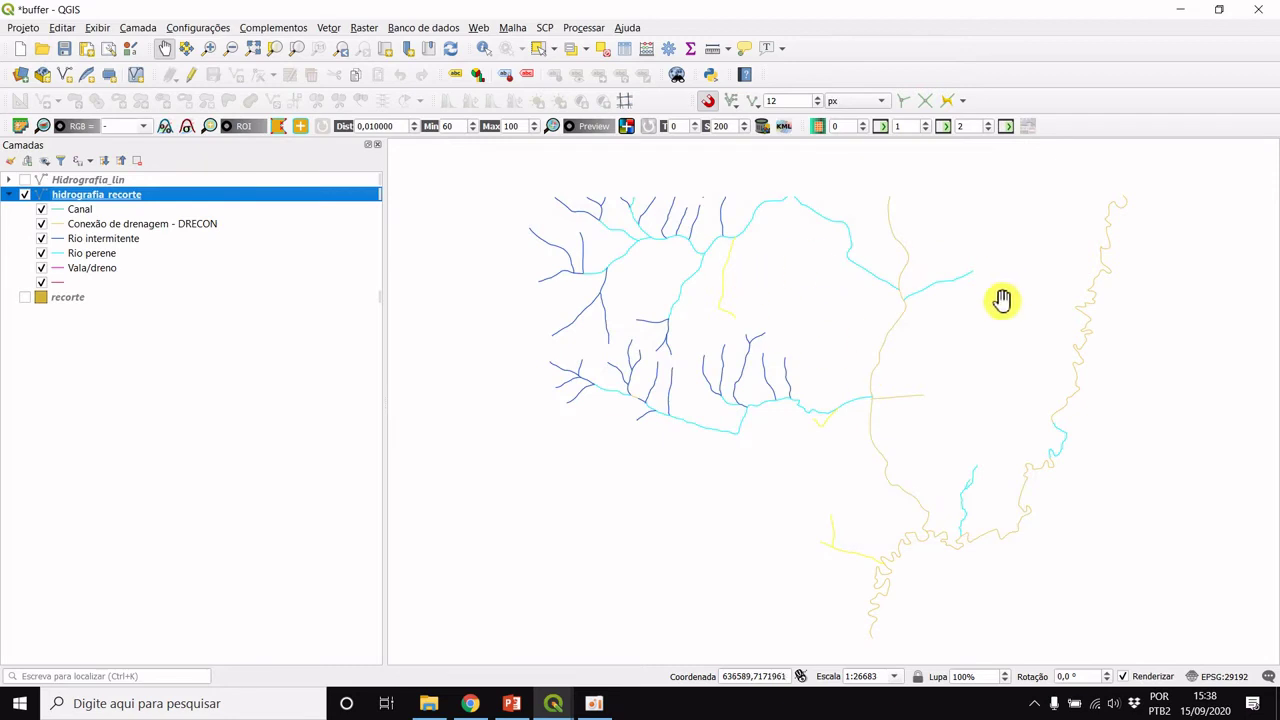
- Export only the selected hidrografia_recorte features as shapefile dreno in AULA_QGIS_14's RESULTADOS folder, add it to the map and check it in isolation
right_click(110, 203)
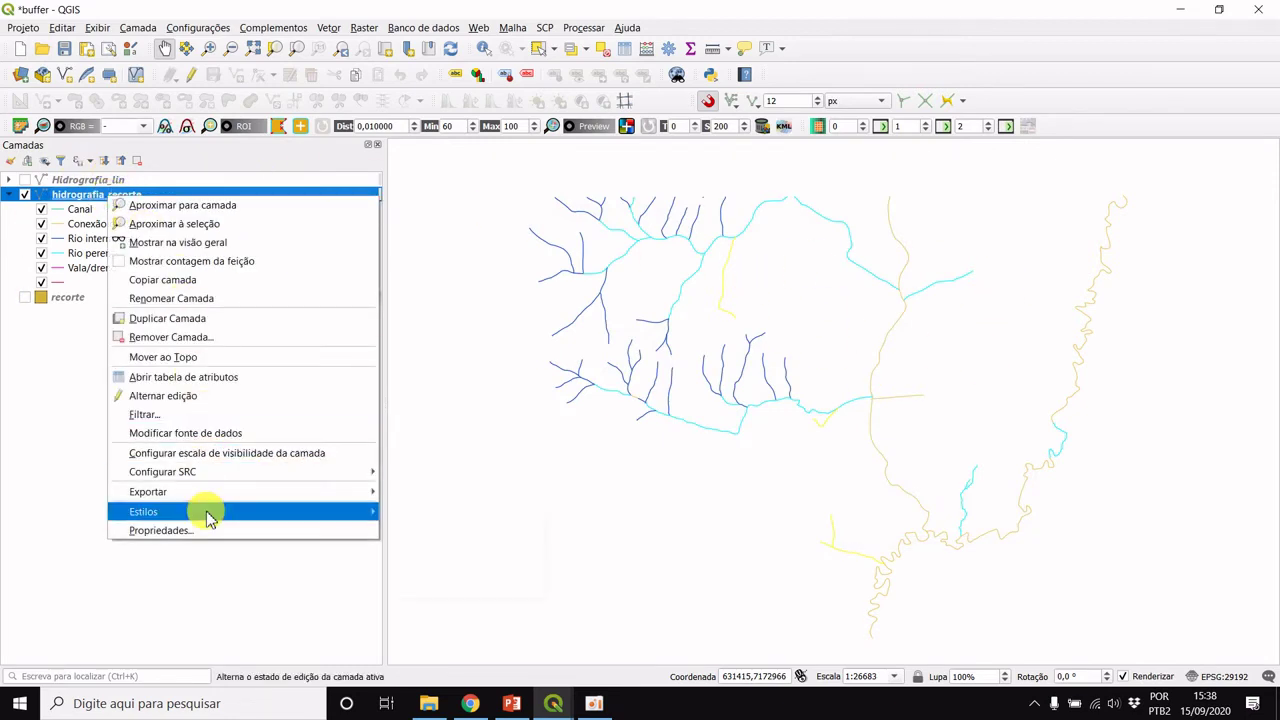
mouse_move(210, 513)
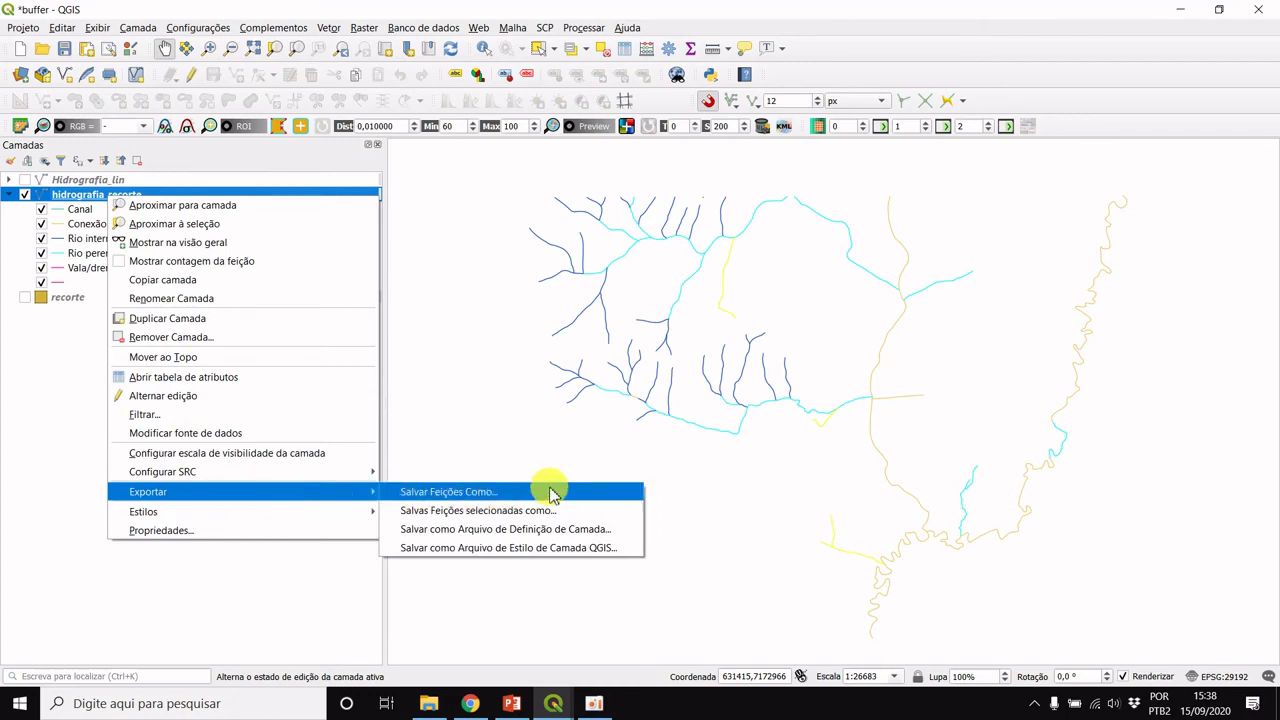
left_click(546, 494)
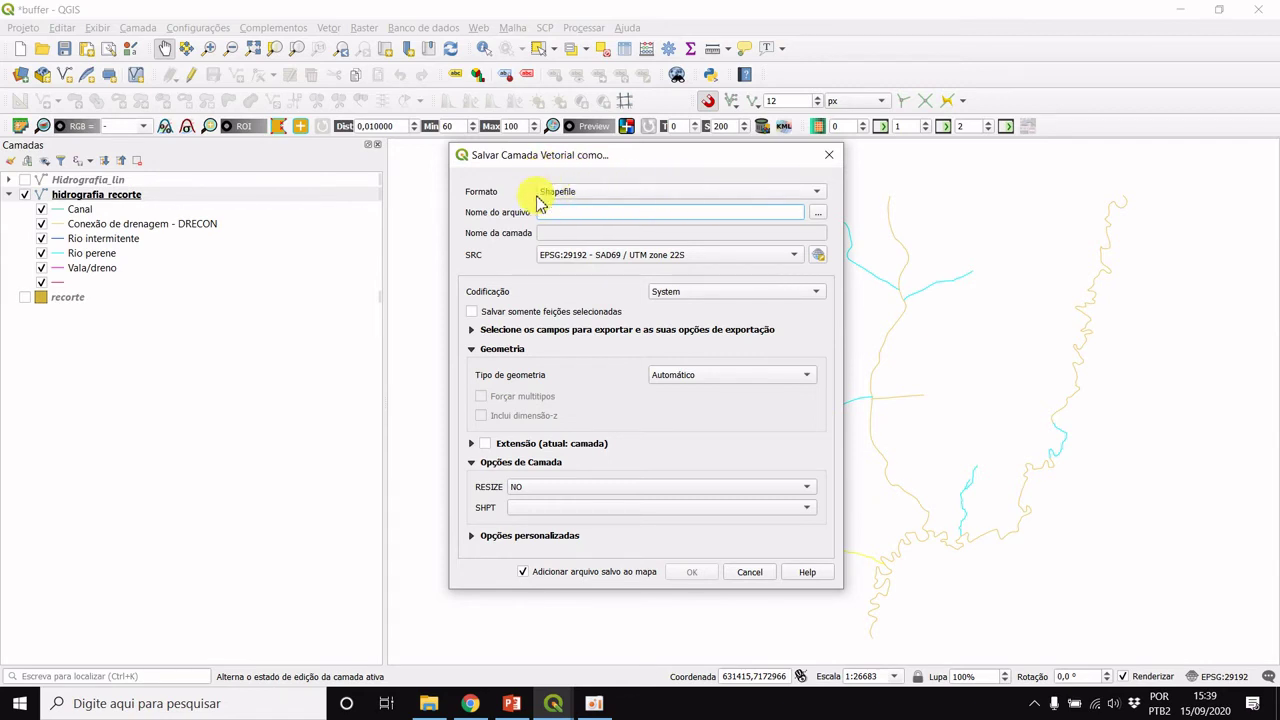
left_click(820, 214)
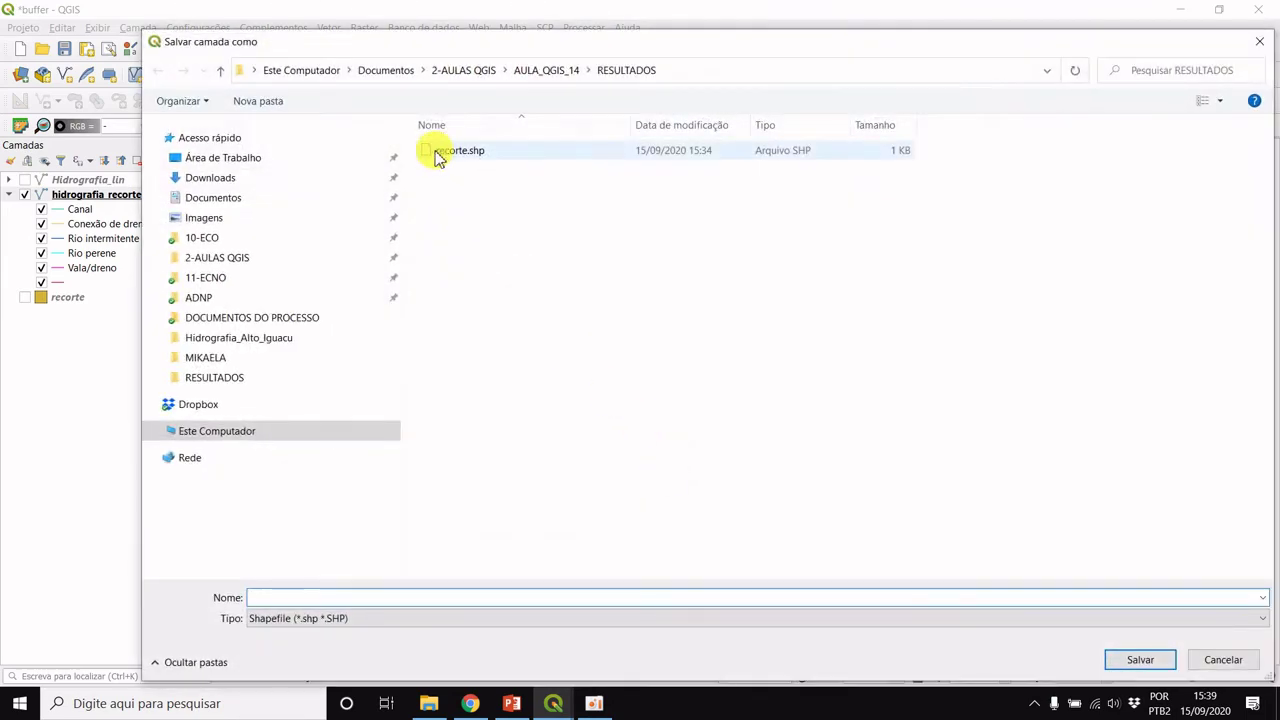
left_click(287, 598)
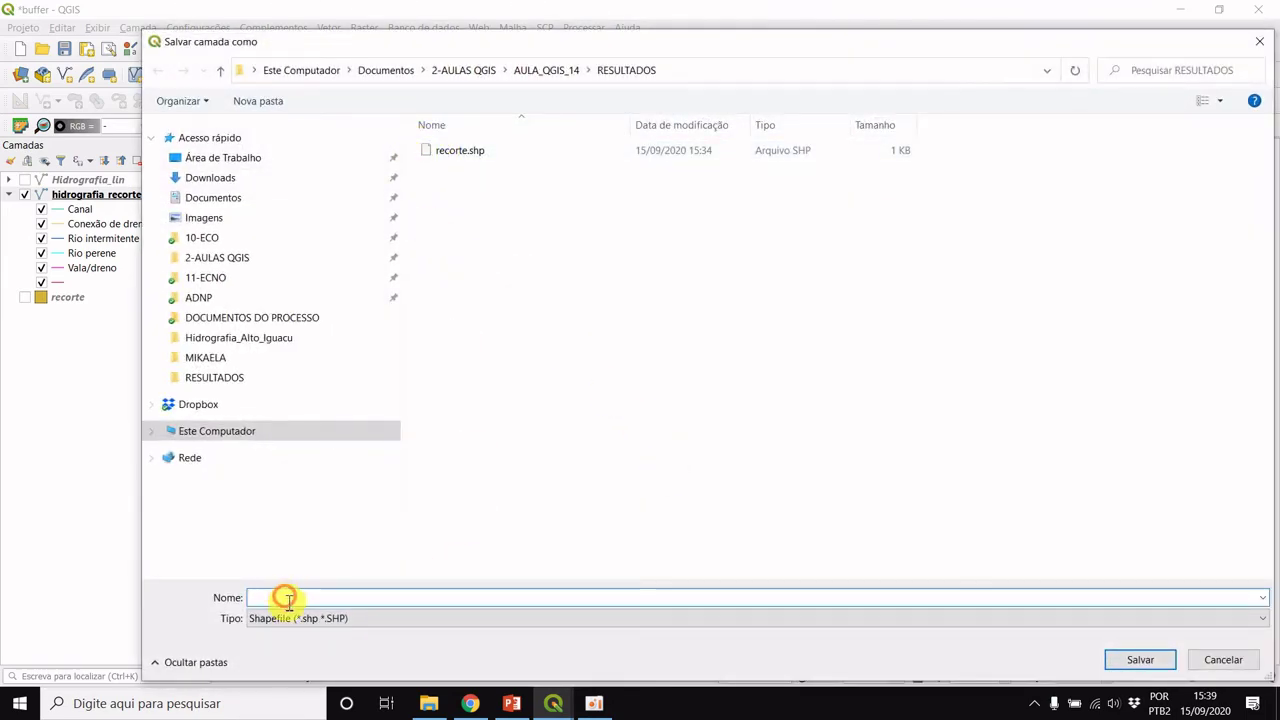
type("dreno")
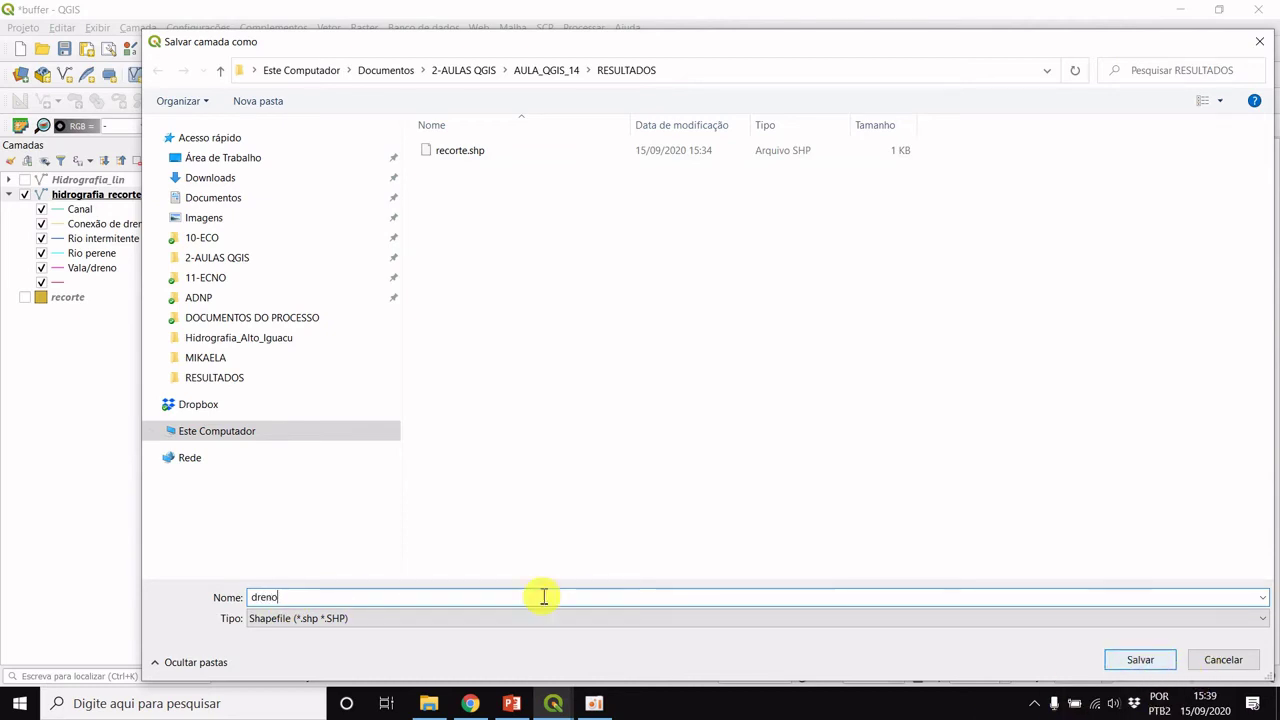
left_click(1130, 658)
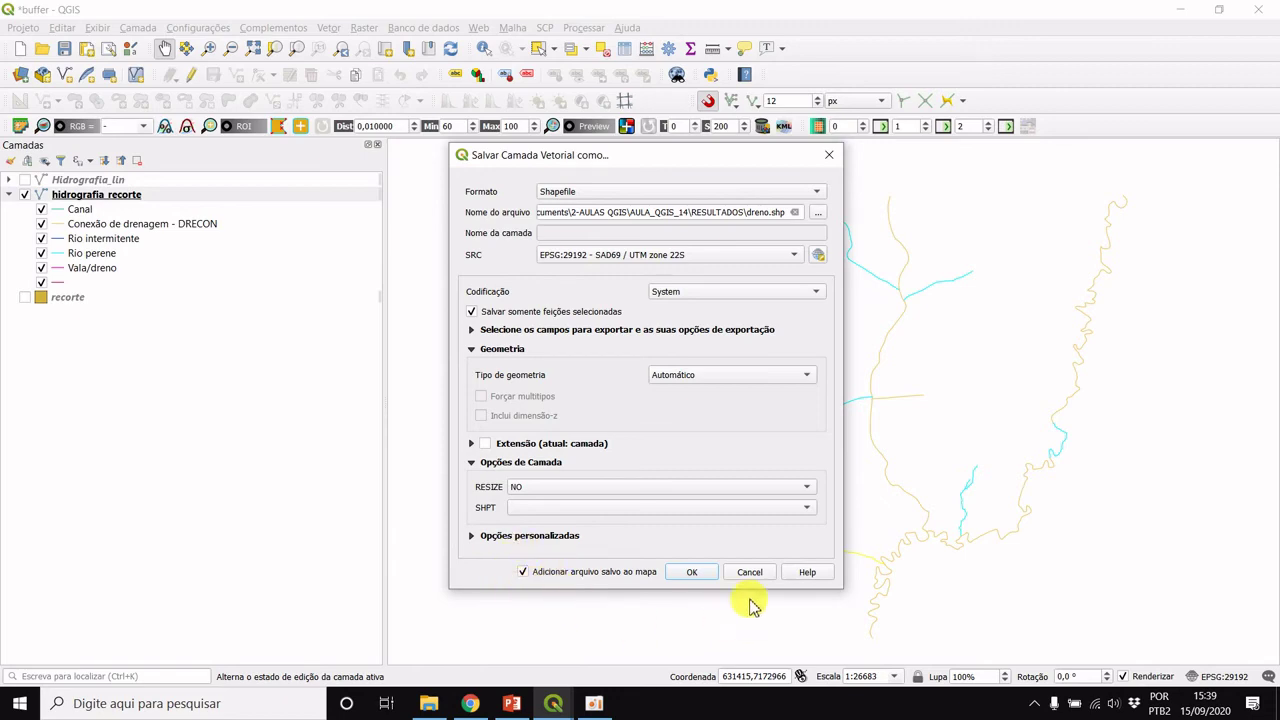
left_click(704, 573)
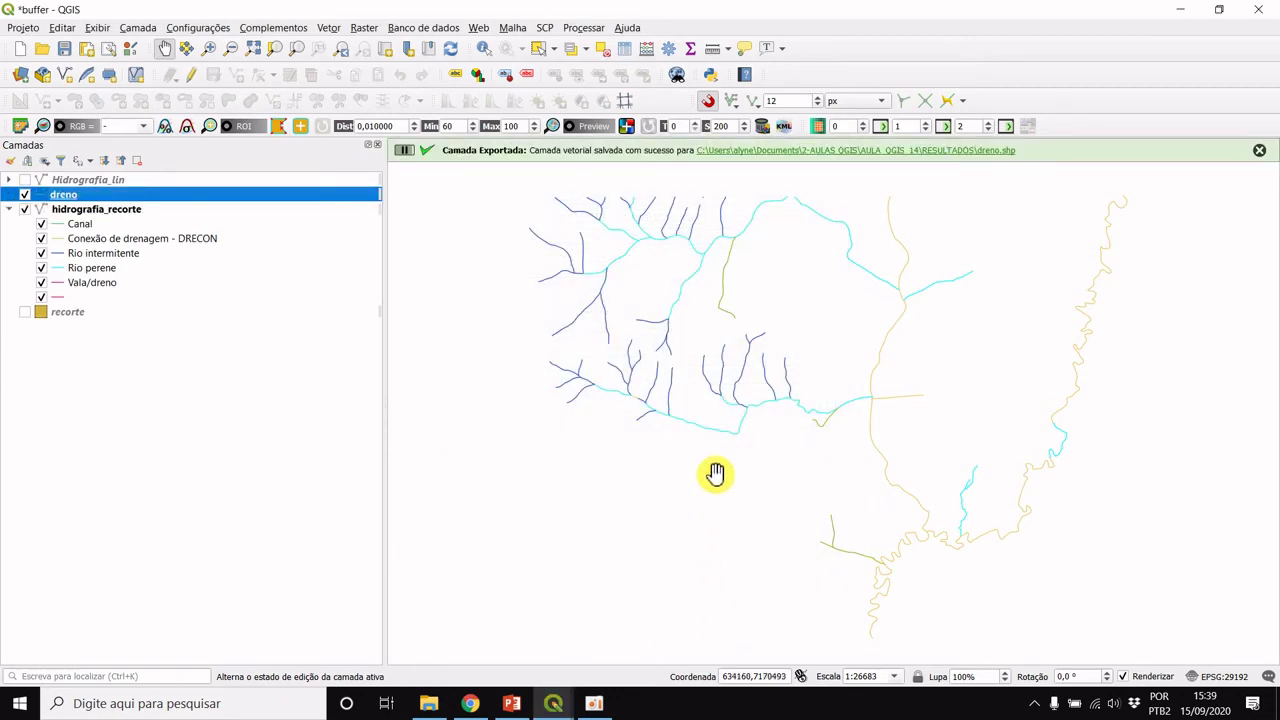
left_click(28, 211)
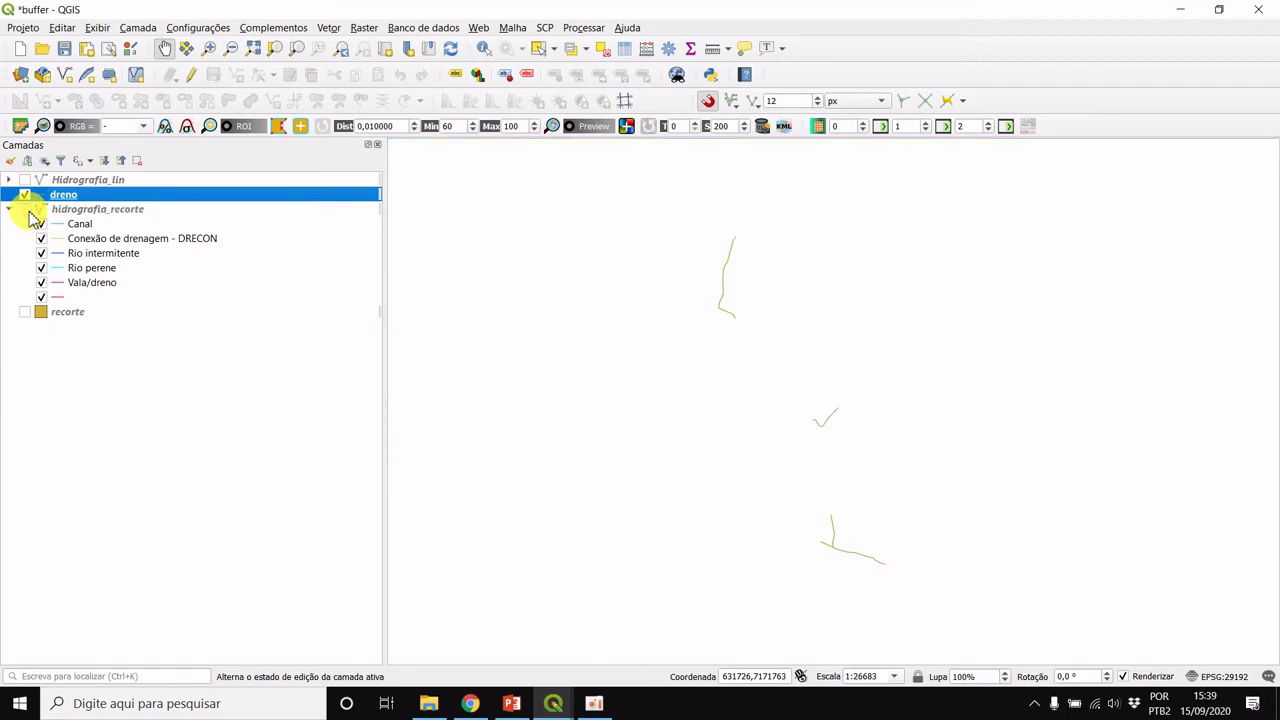
left_click(27, 211)
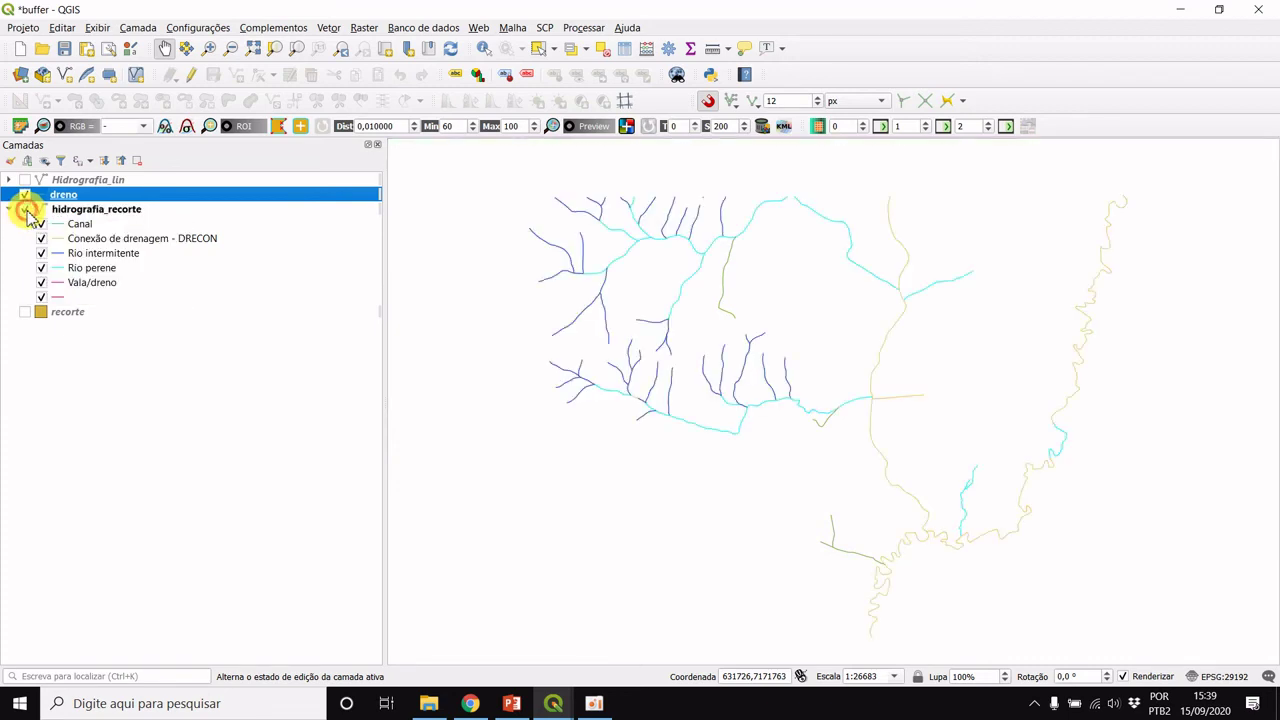
- Bring back the hidrografia_recorte attribute table and clear the feature selection
left_click(554, 703)
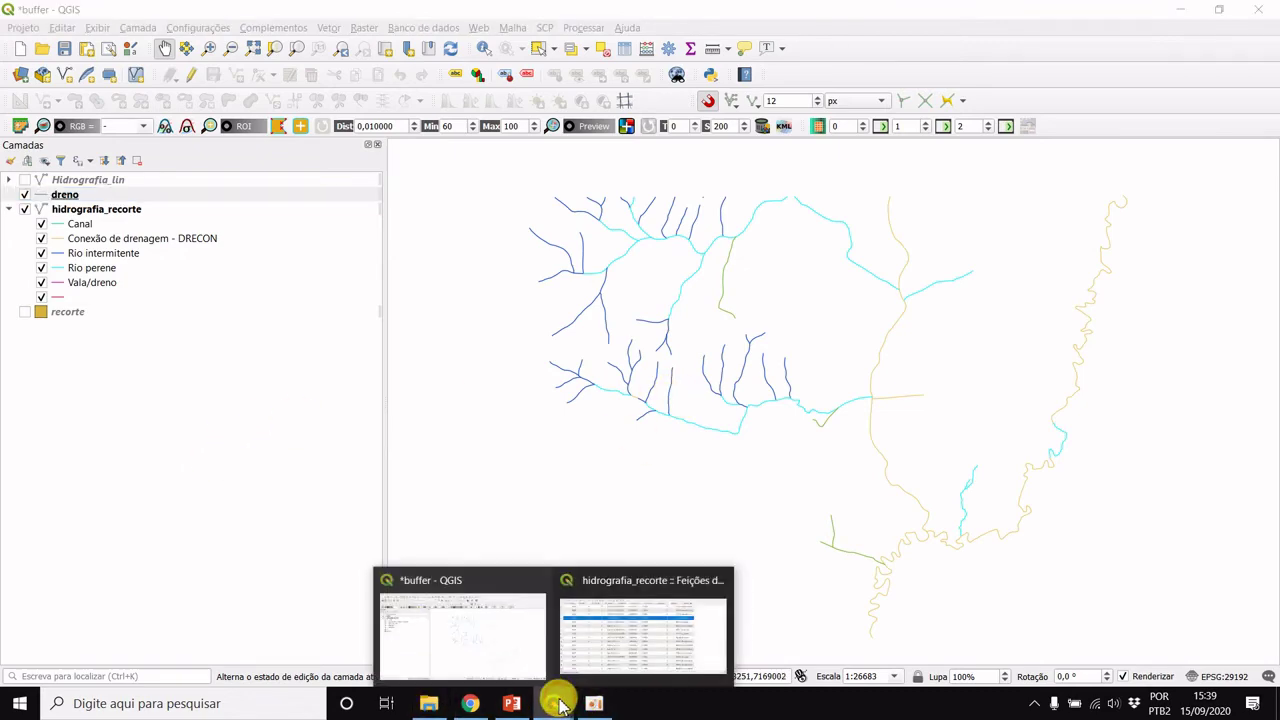
left_click(657, 647)
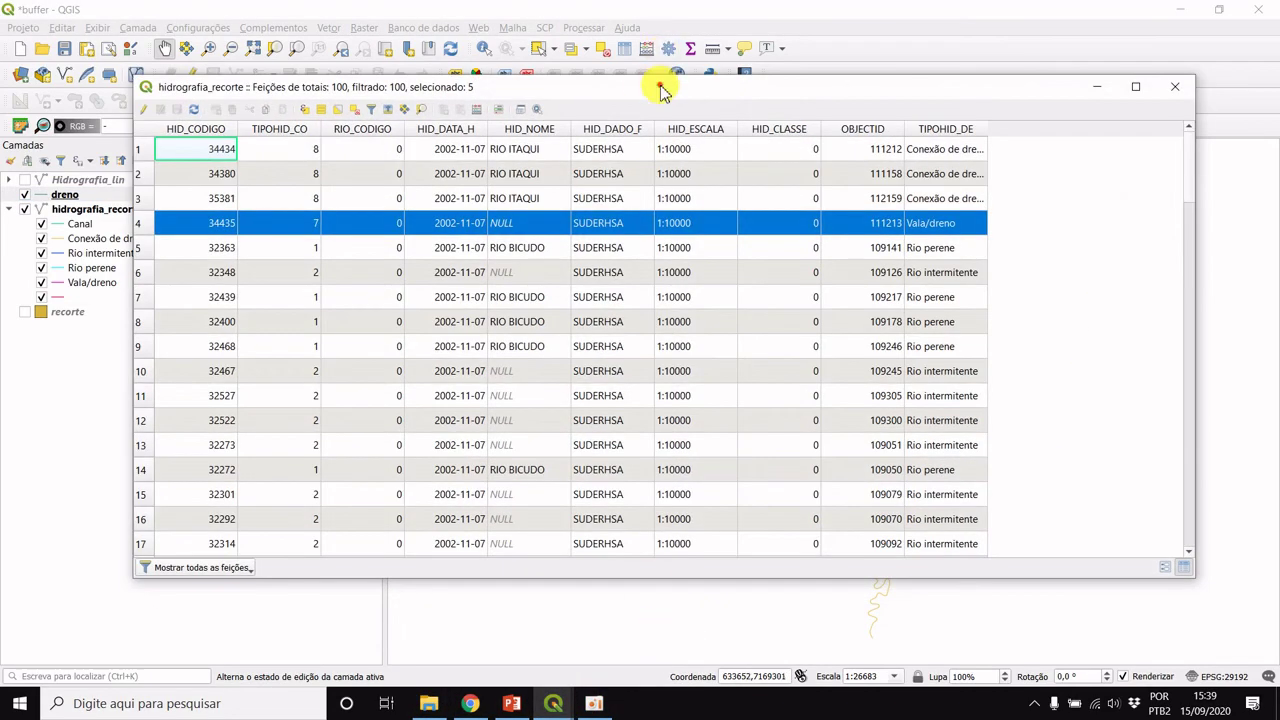
left_click_drag(663, 88, 714, 167)
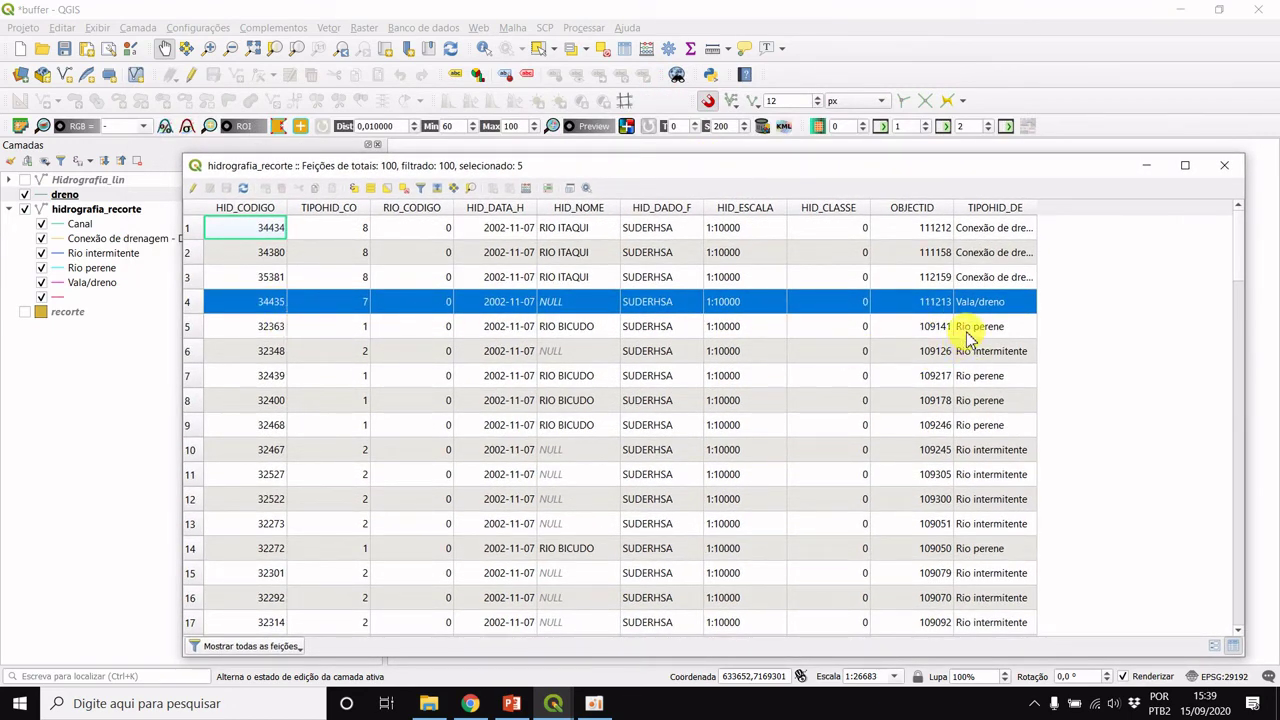
left_click(600, 52)
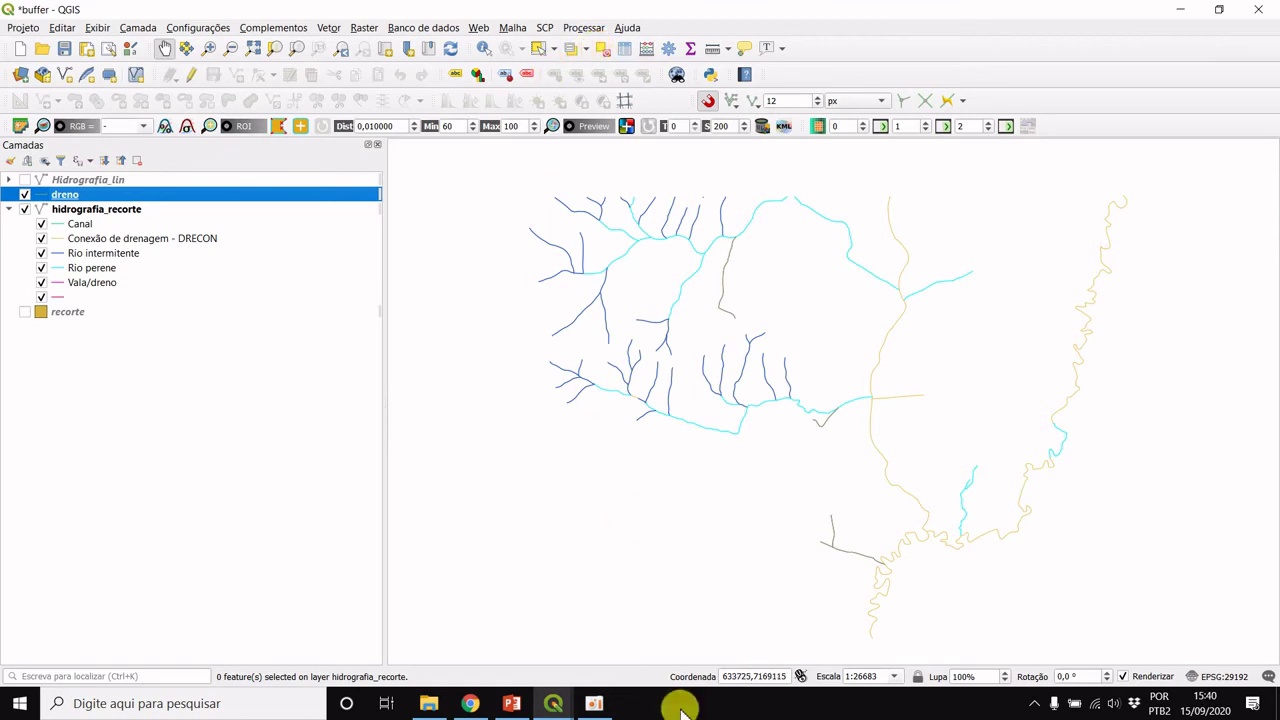
- Select the hidrografia_recorte features matching the expression "TIPOHID_DE" = 'Rio perene' and put the attribute table out of the way
left_click(553, 703)
left_click(658, 640)
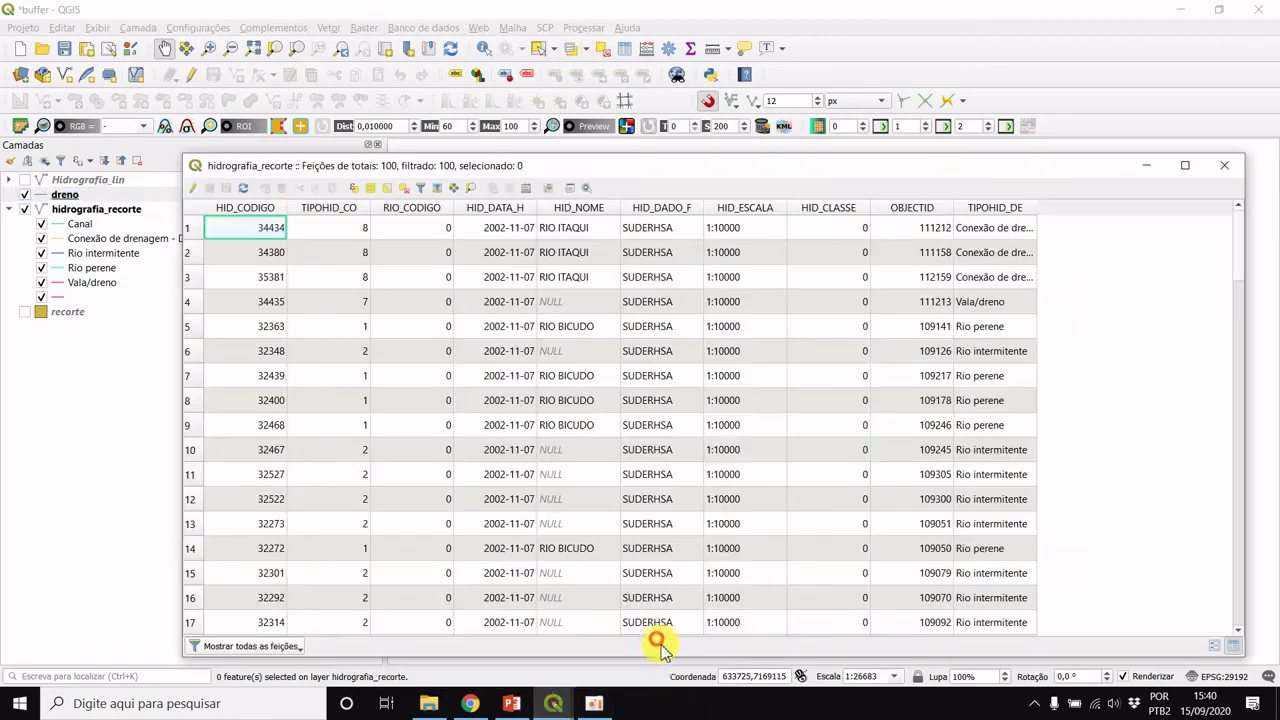
left_click(357, 190)
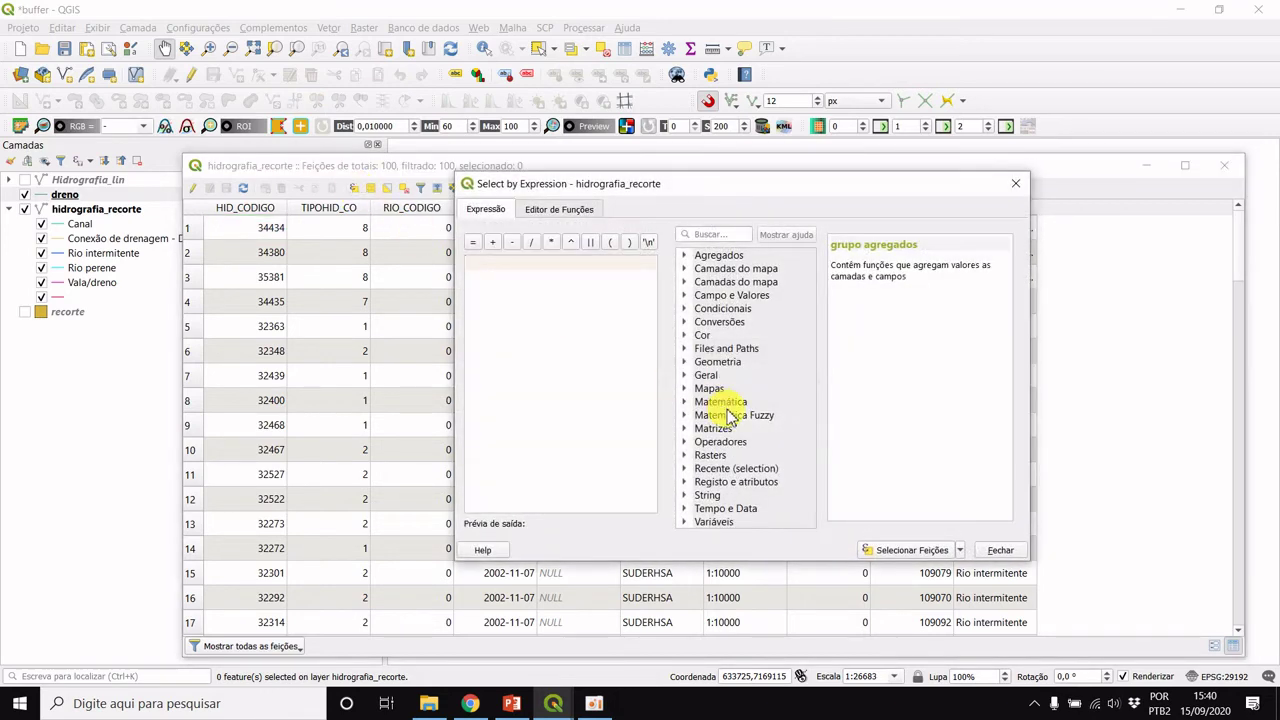
left_click(686, 295)
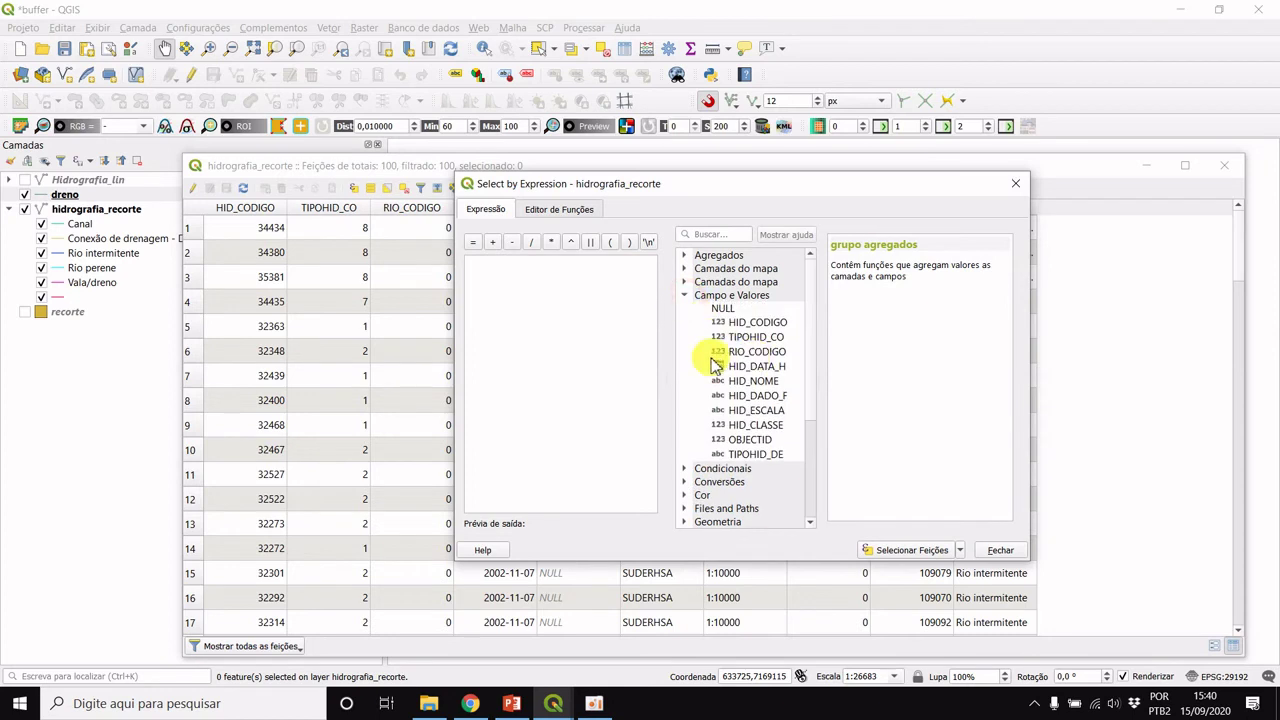
double_click(760, 455)
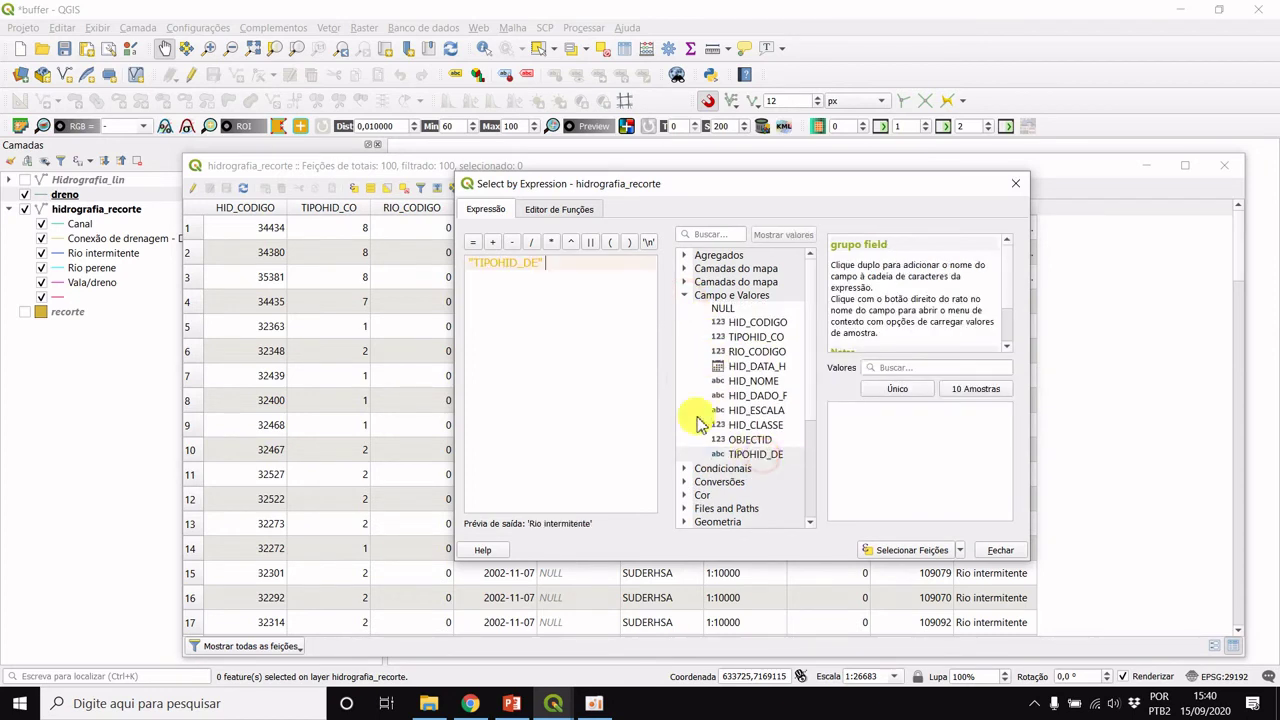
left_click(472, 242)
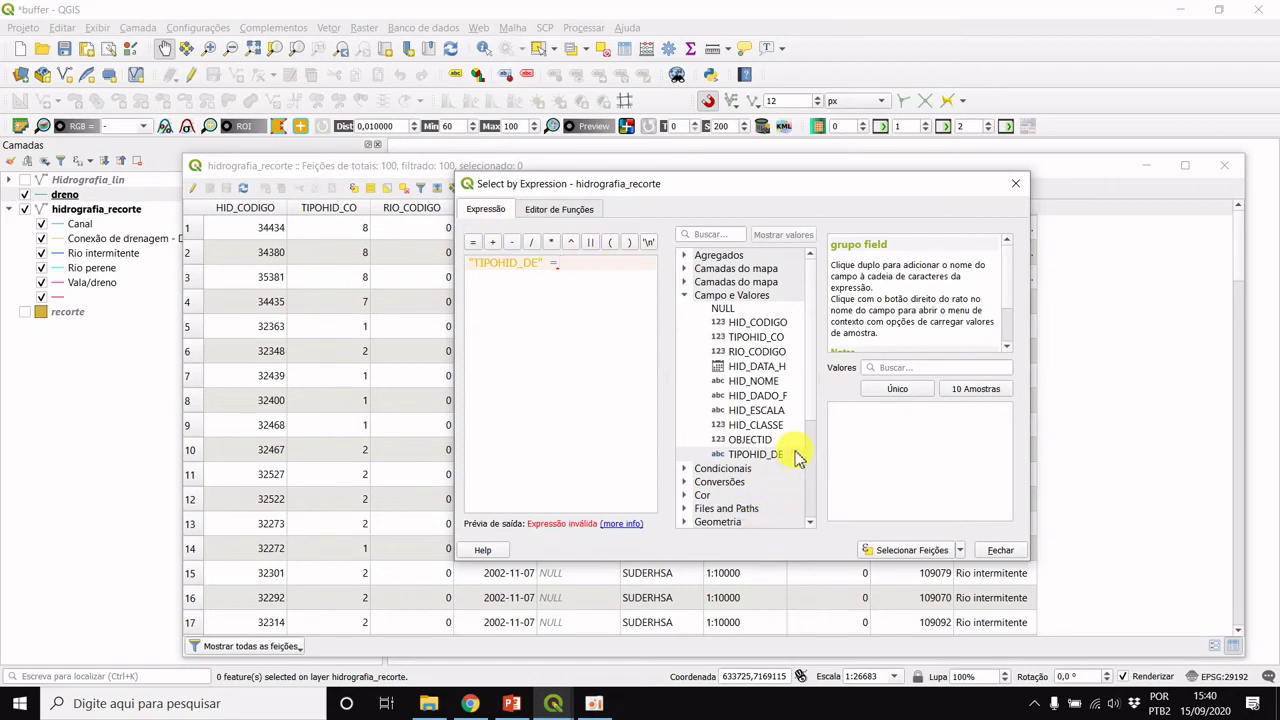
left_click(988, 393)
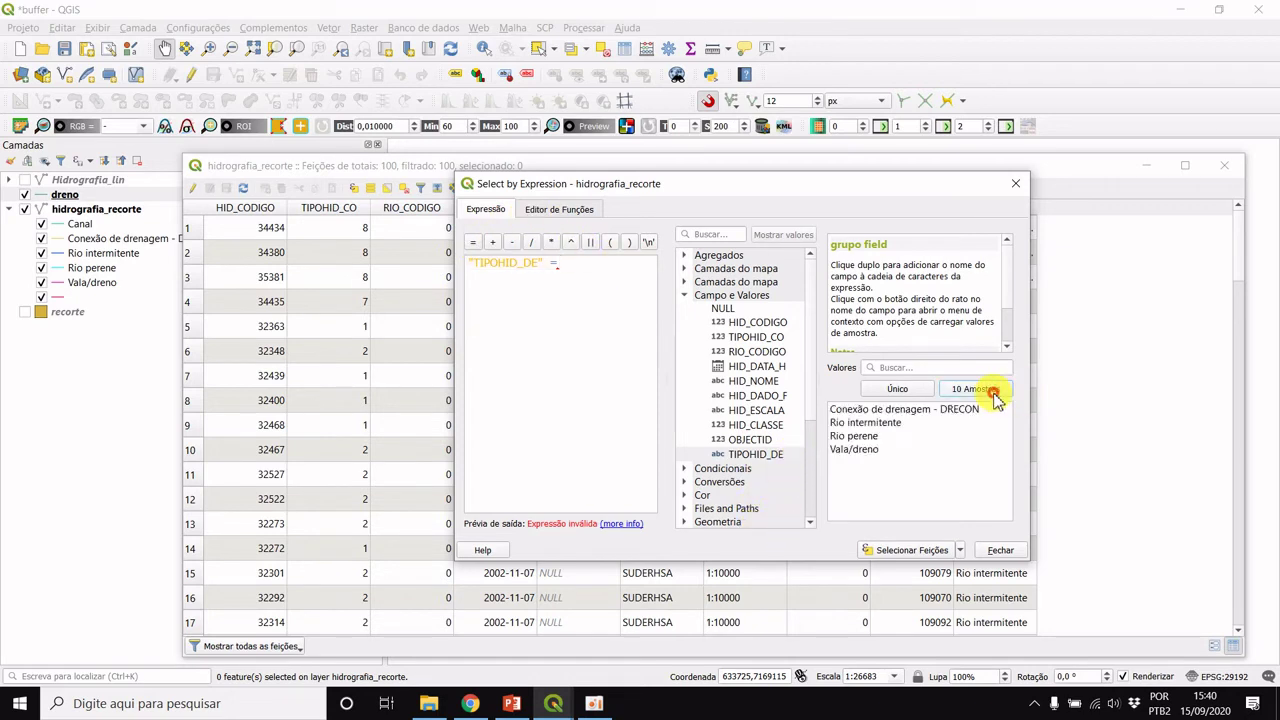
double_click(862, 437)
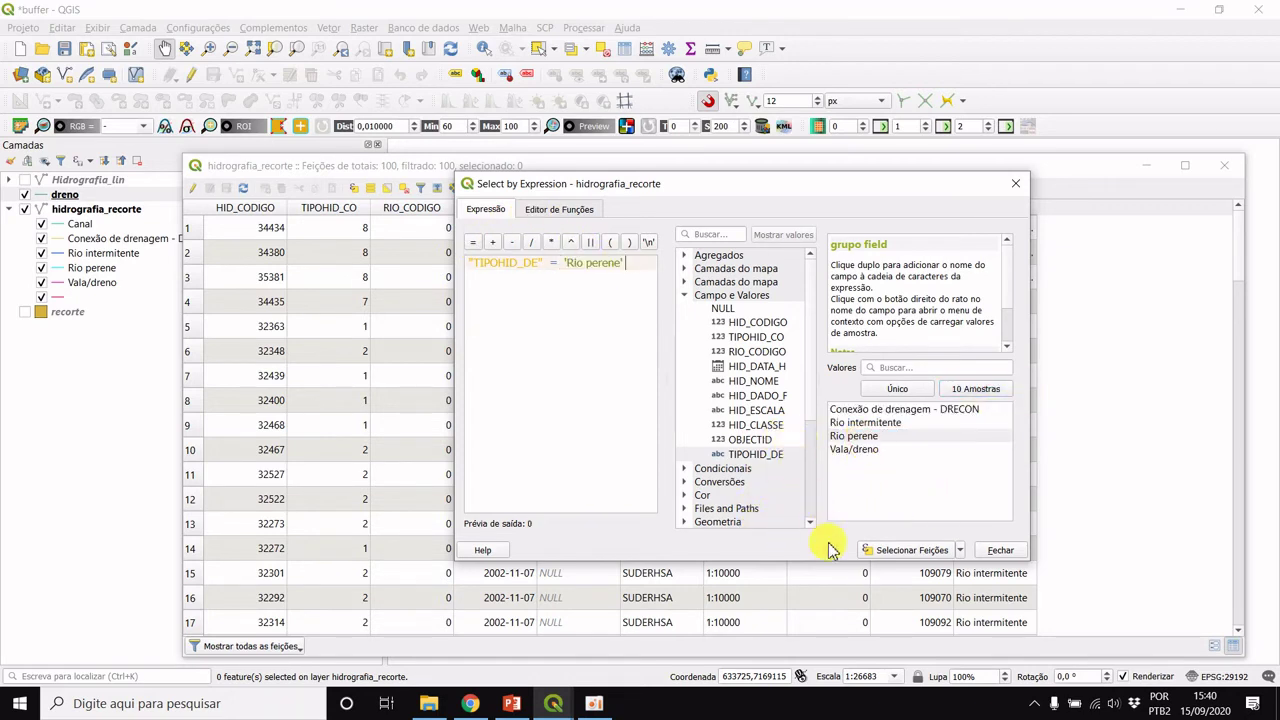
left_click(912, 552)
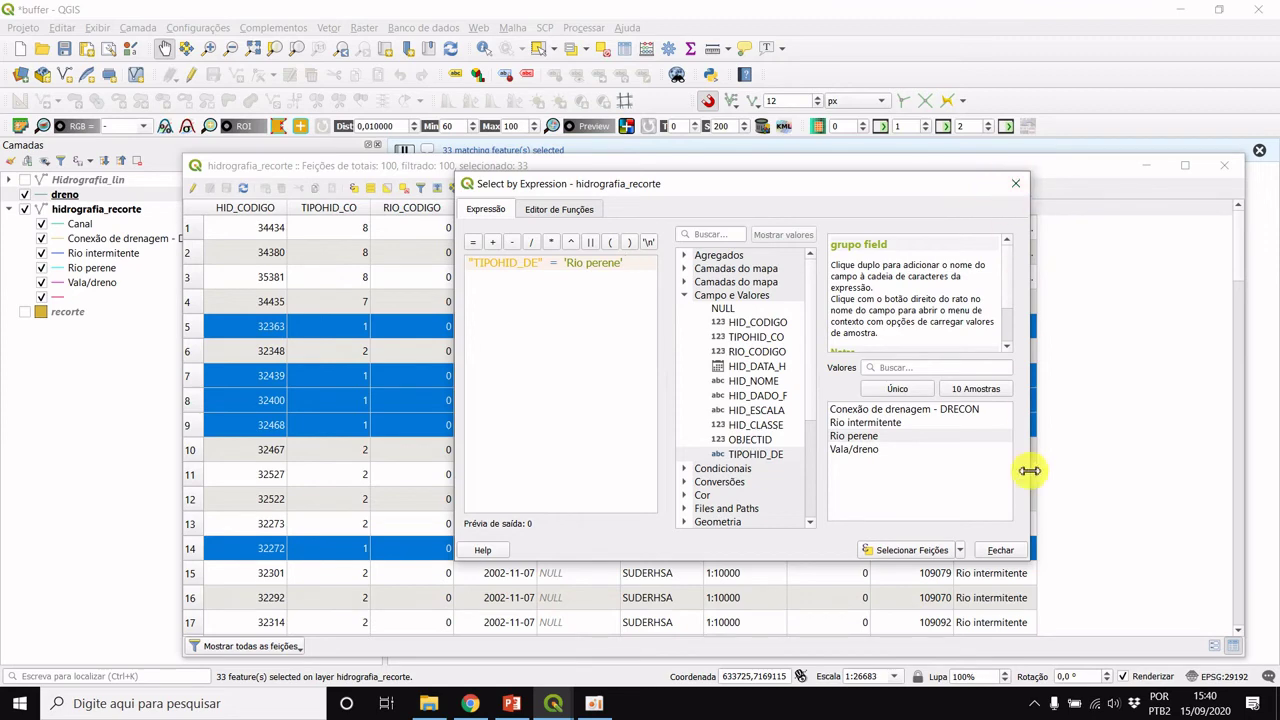
left_click(999, 550)
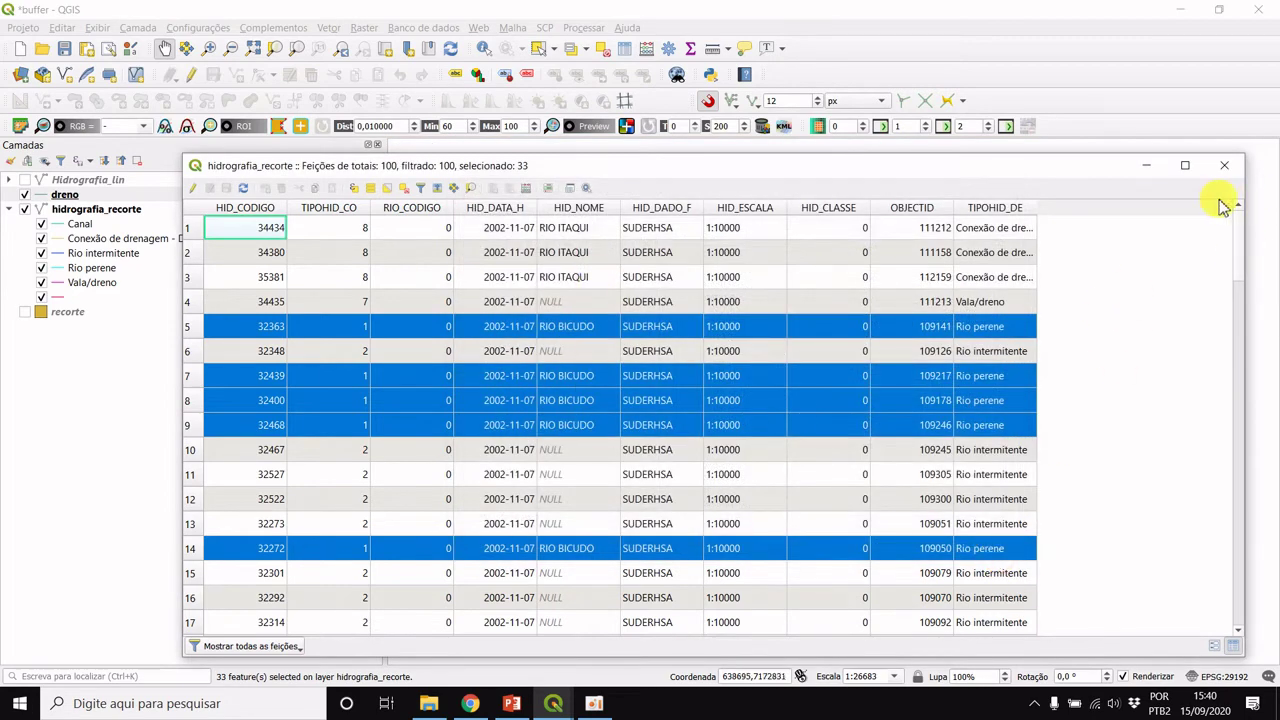
left_click(1150, 168)
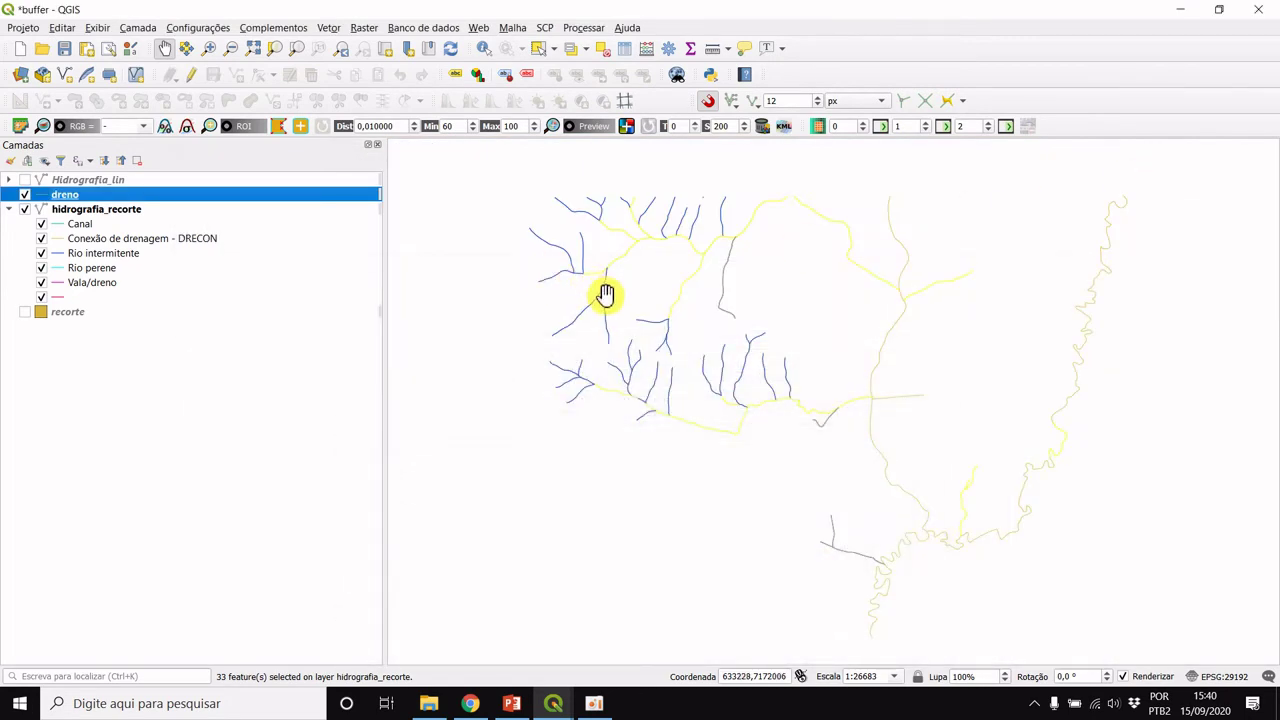
- Export only the selected hidrografia_recorte features as shapefile rio_perene in AULA_QGIS_14's RESULTADOS folder, add it to the map and clear the selection
right_click(72, 213)
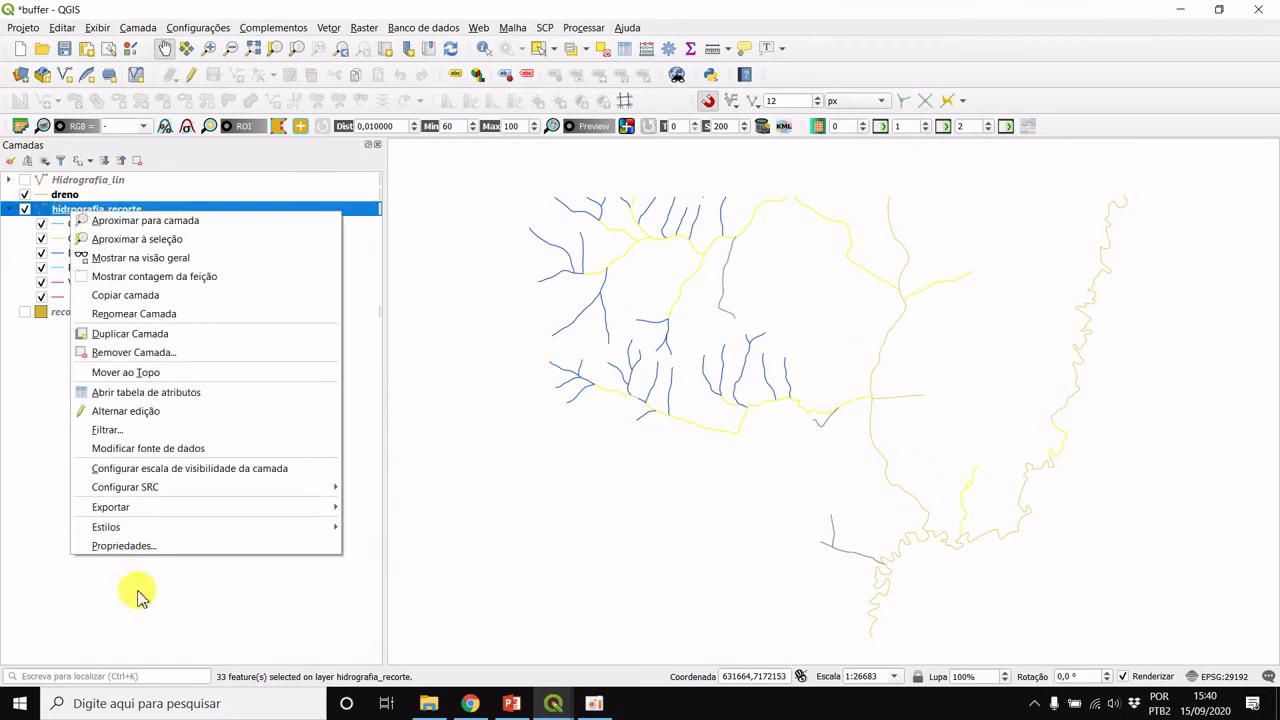
mouse_move(175, 507)
left_click(476, 507)
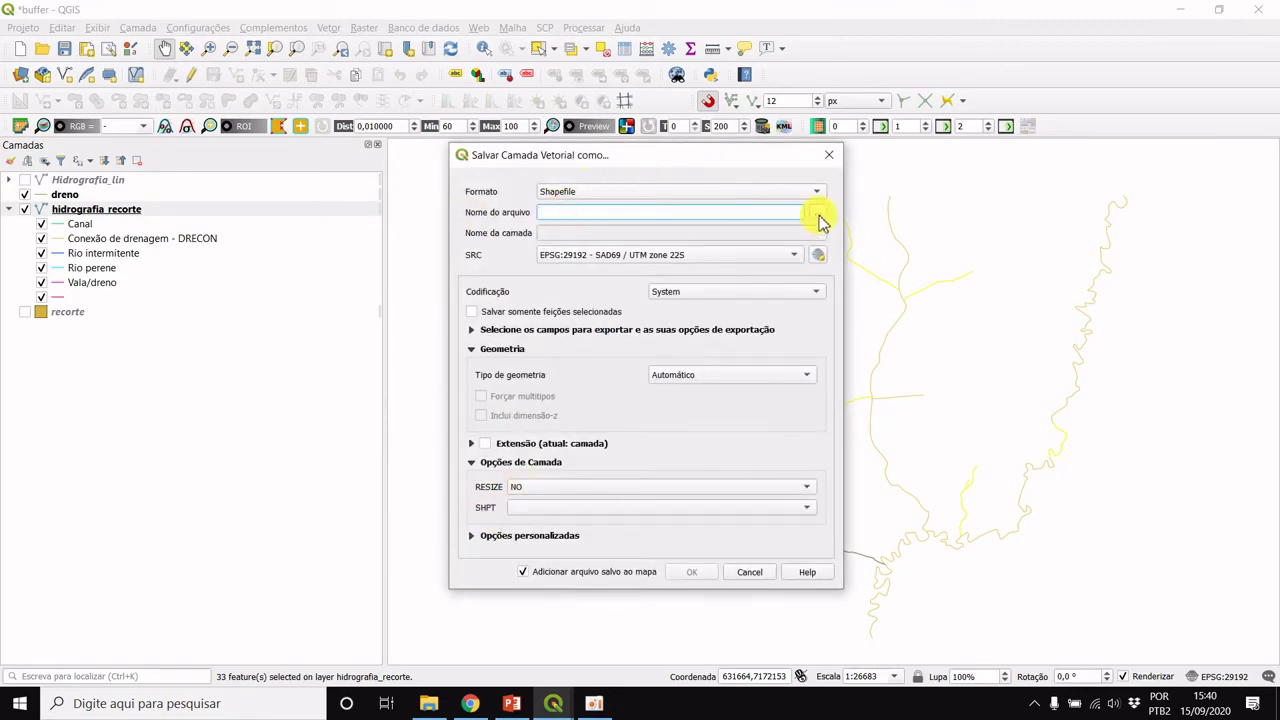
left_click(819, 216)
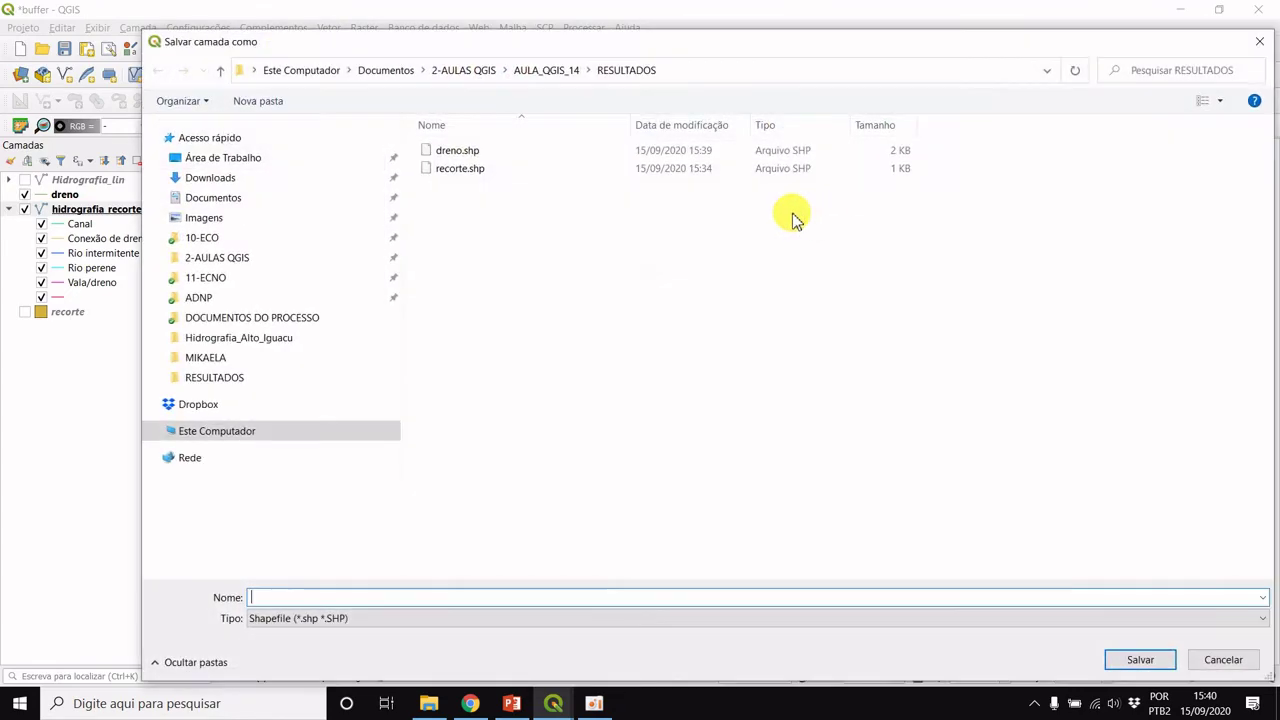
type("rio_perene")
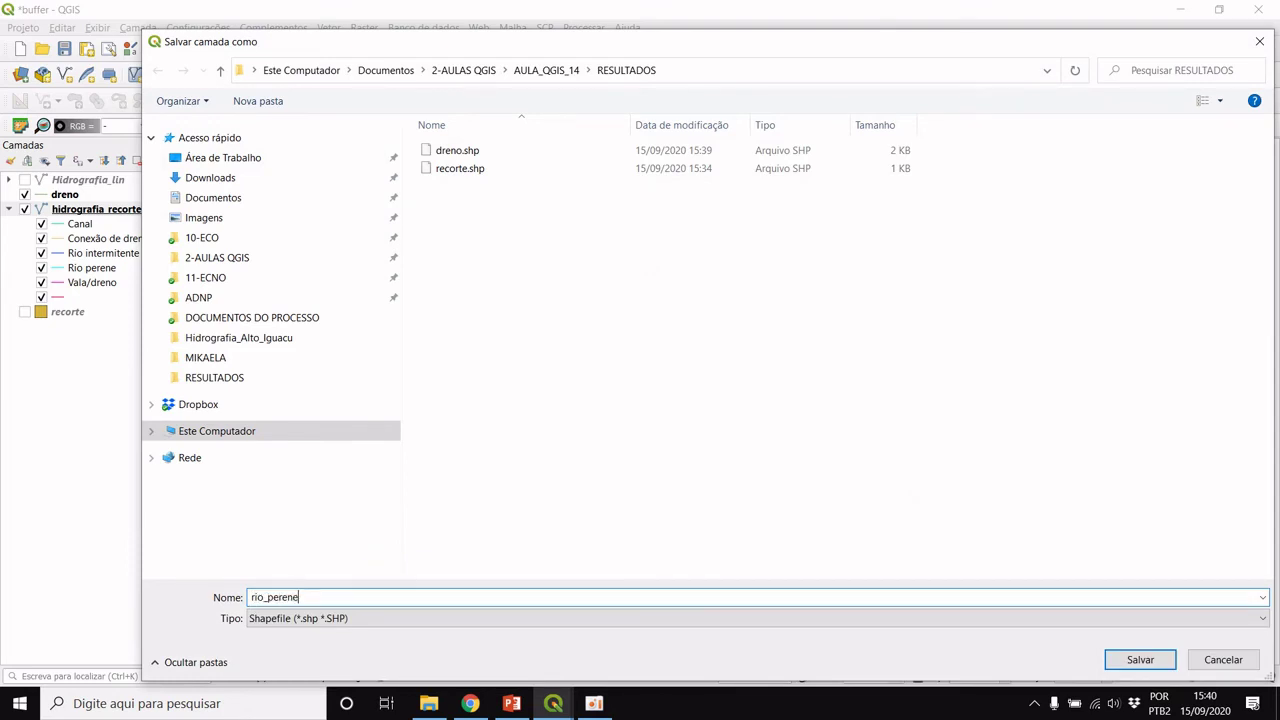
left_click(1138, 660)
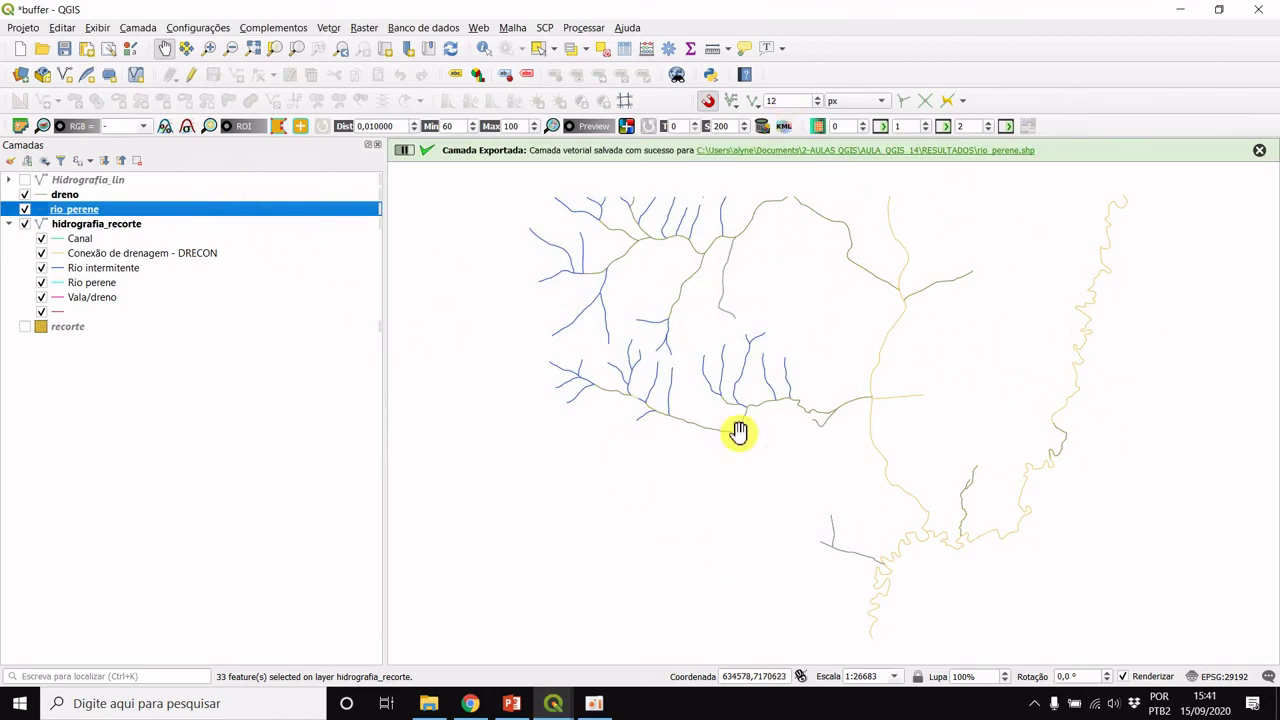
left_click(603, 50)
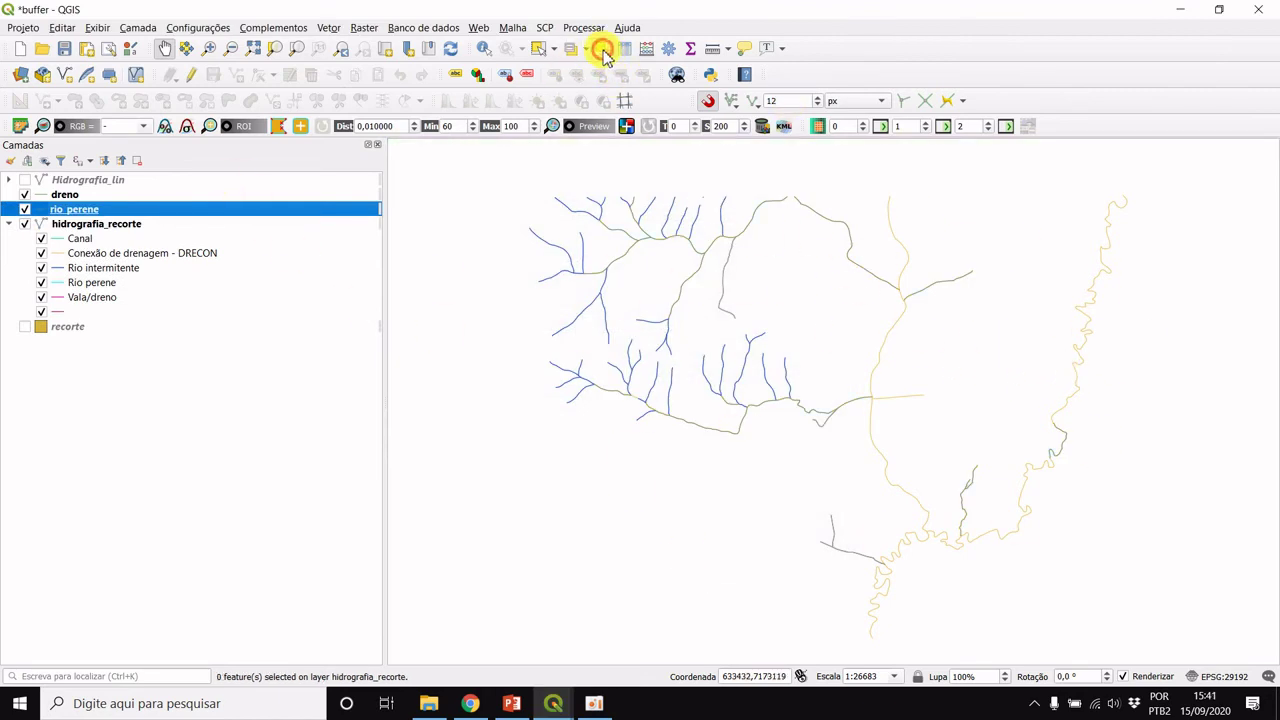
left_click(572, 706)
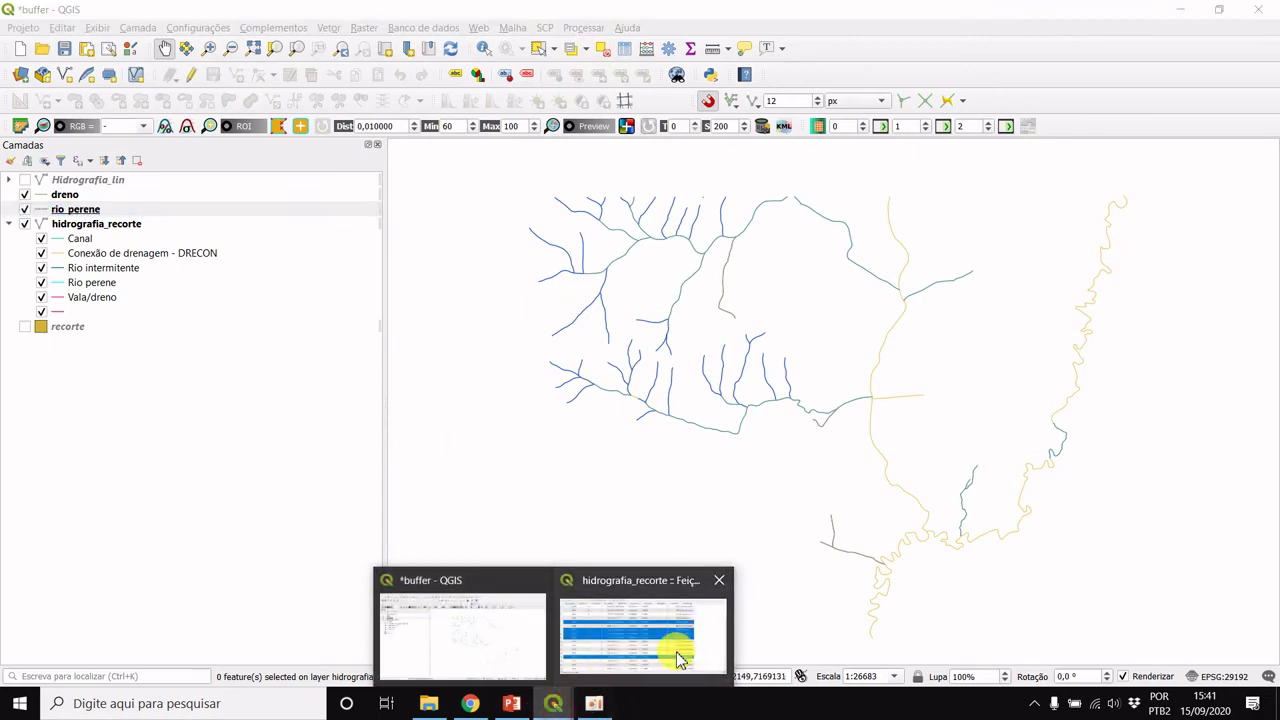
left_click(678, 658)
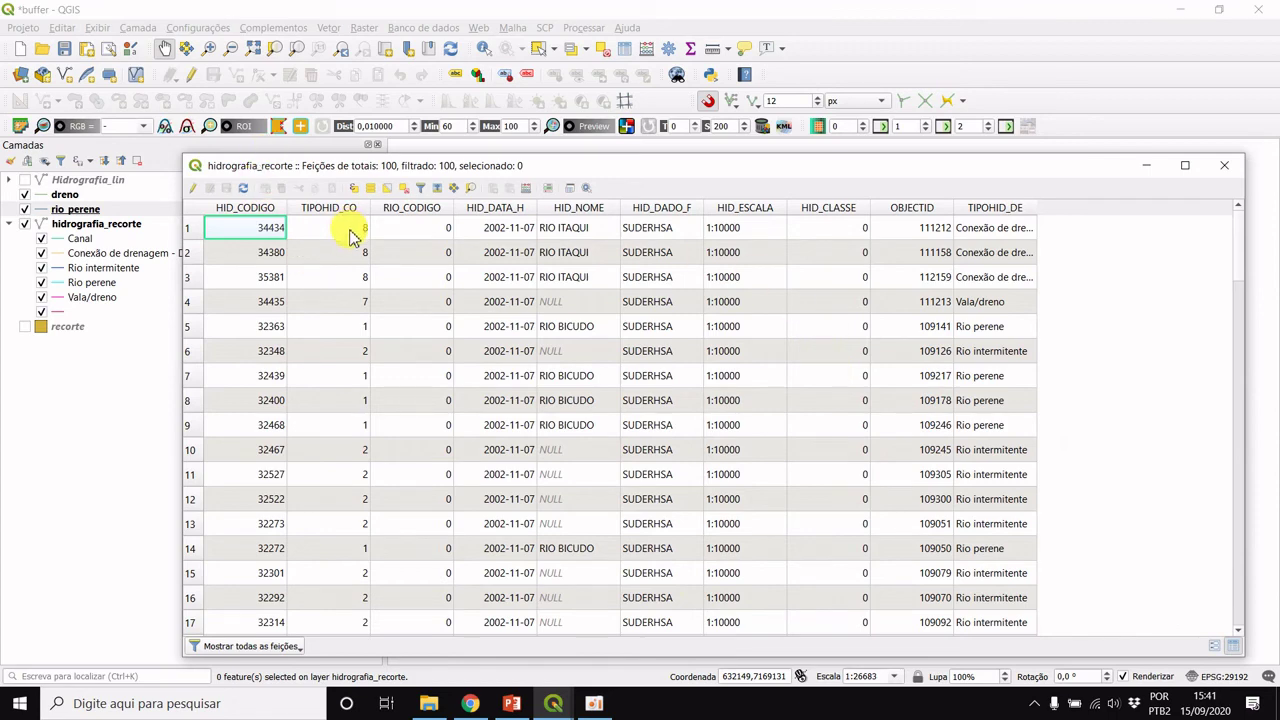
left_click(353, 190)
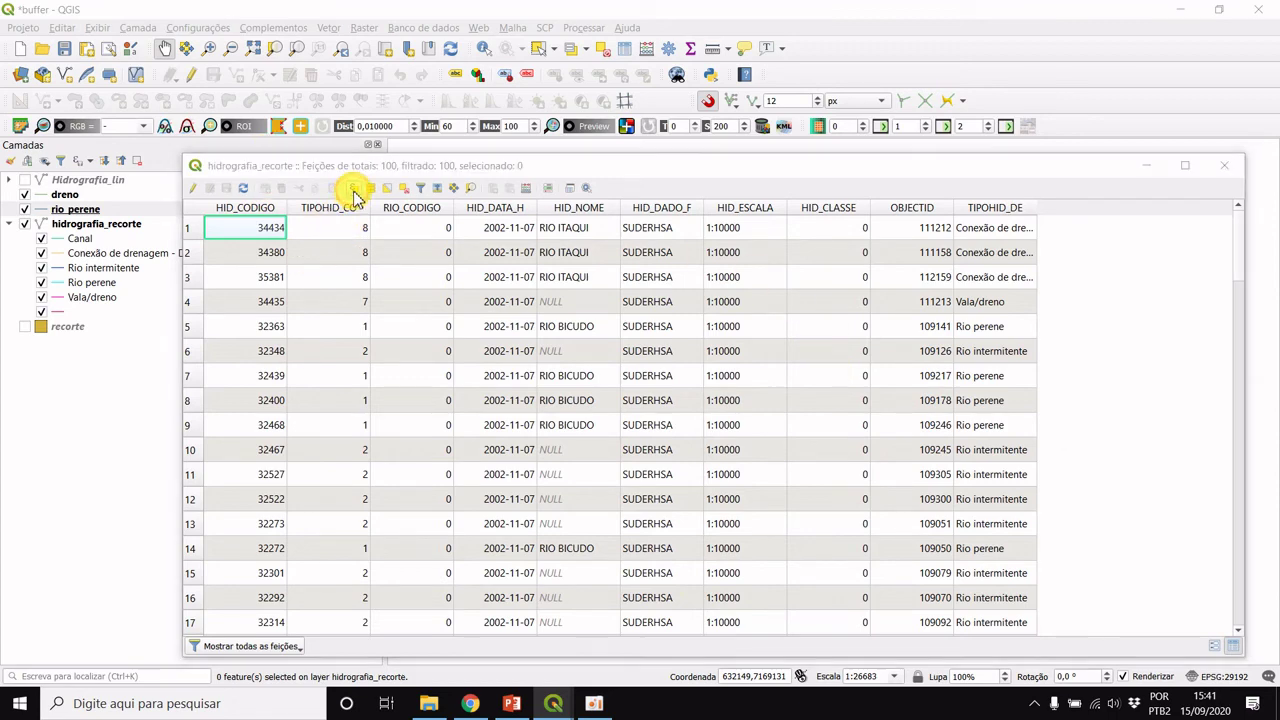
double_click(760, 296)
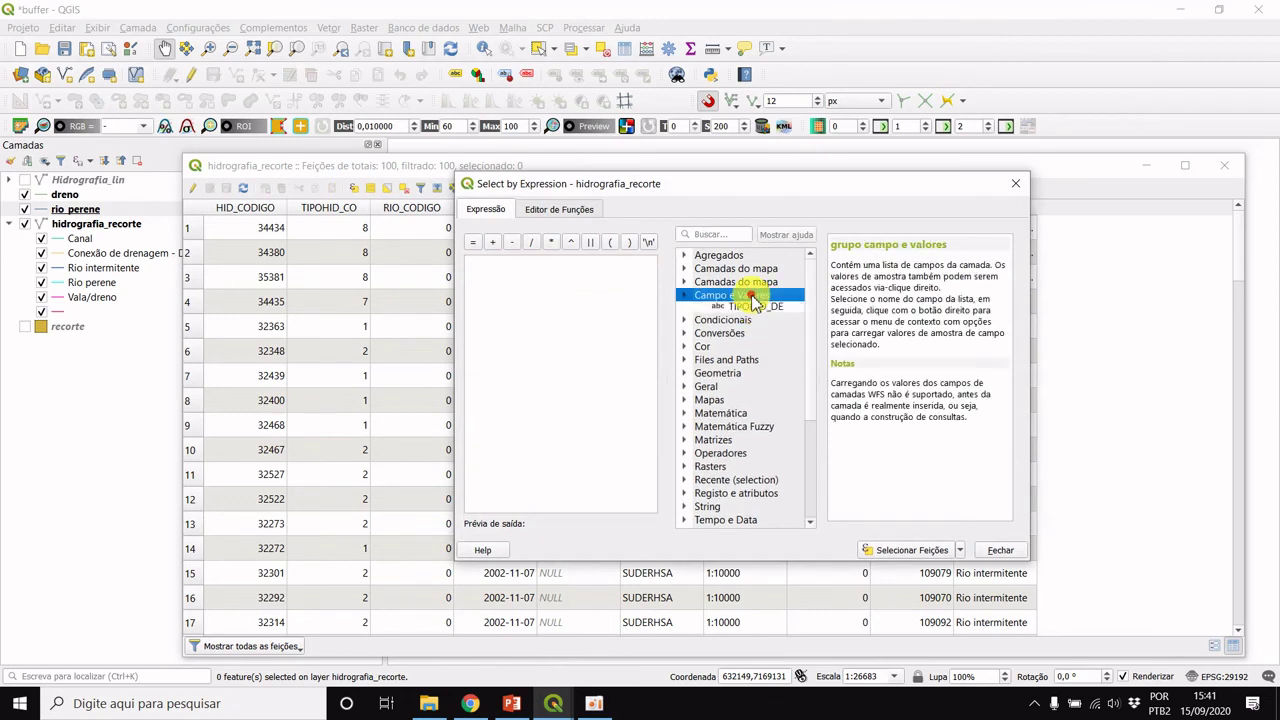
left_click(777, 455)
double_click(777, 455)
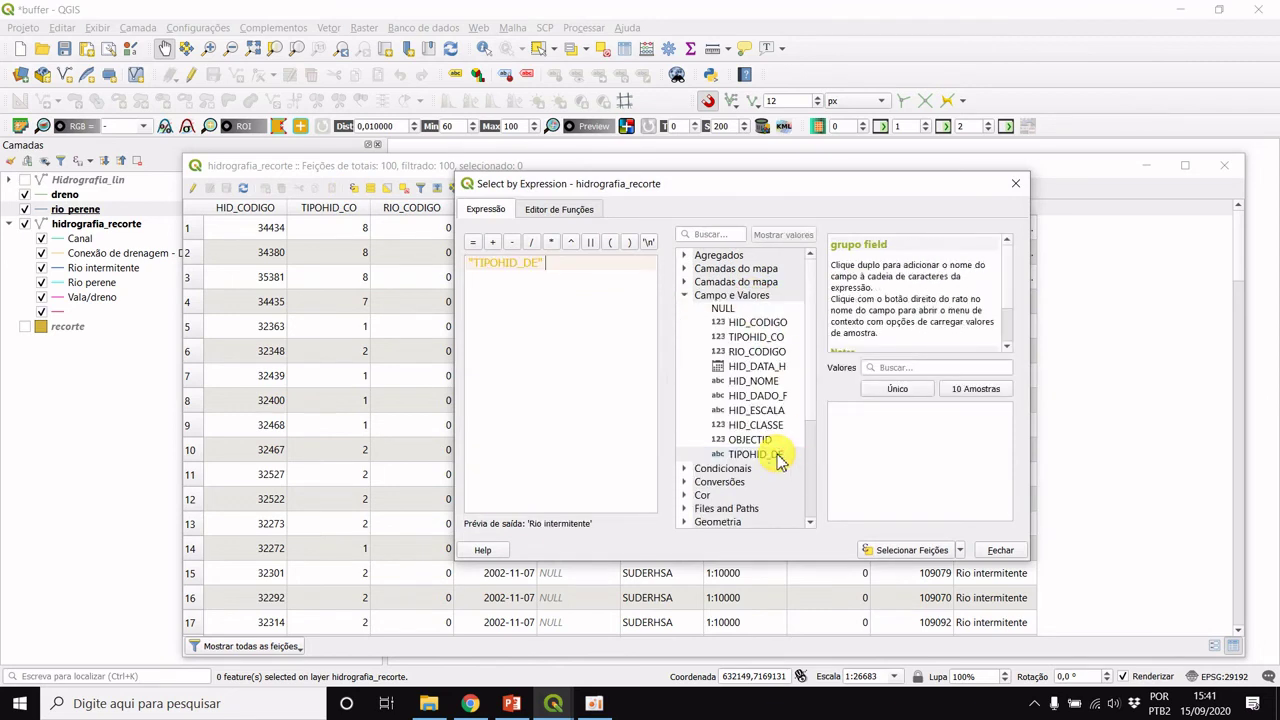
left_click(474, 242)
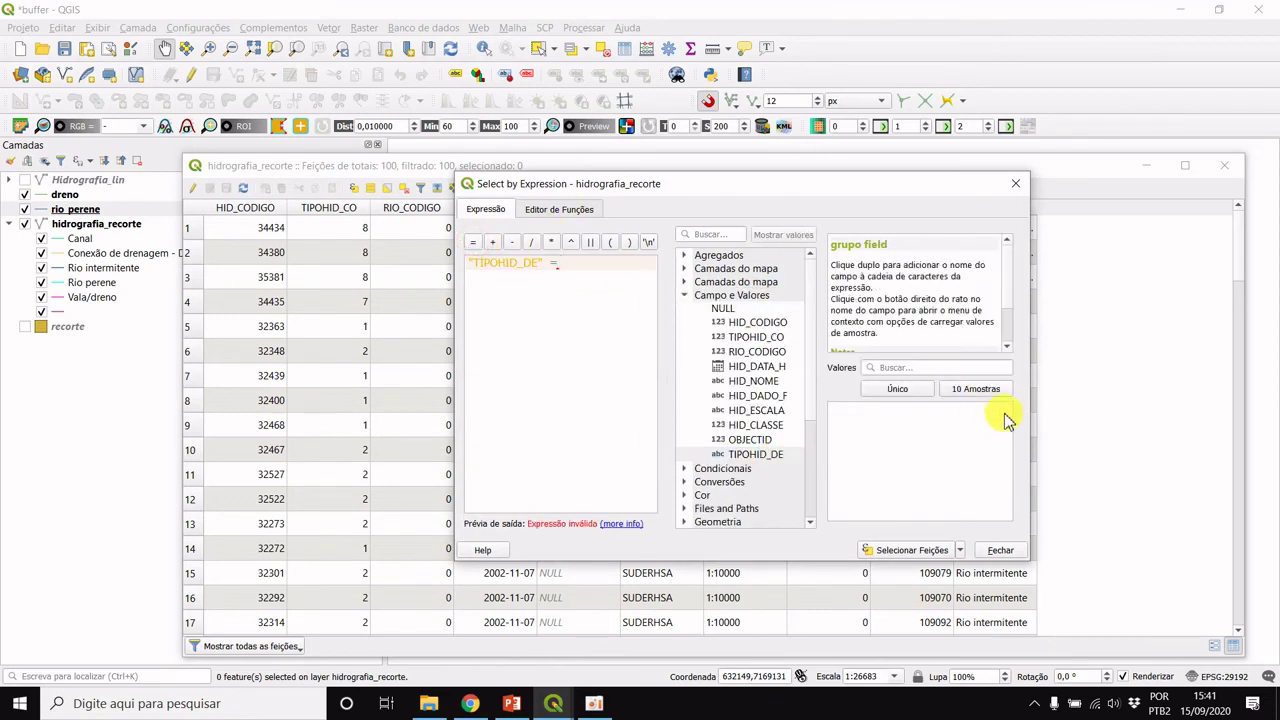
left_click(978, 389)
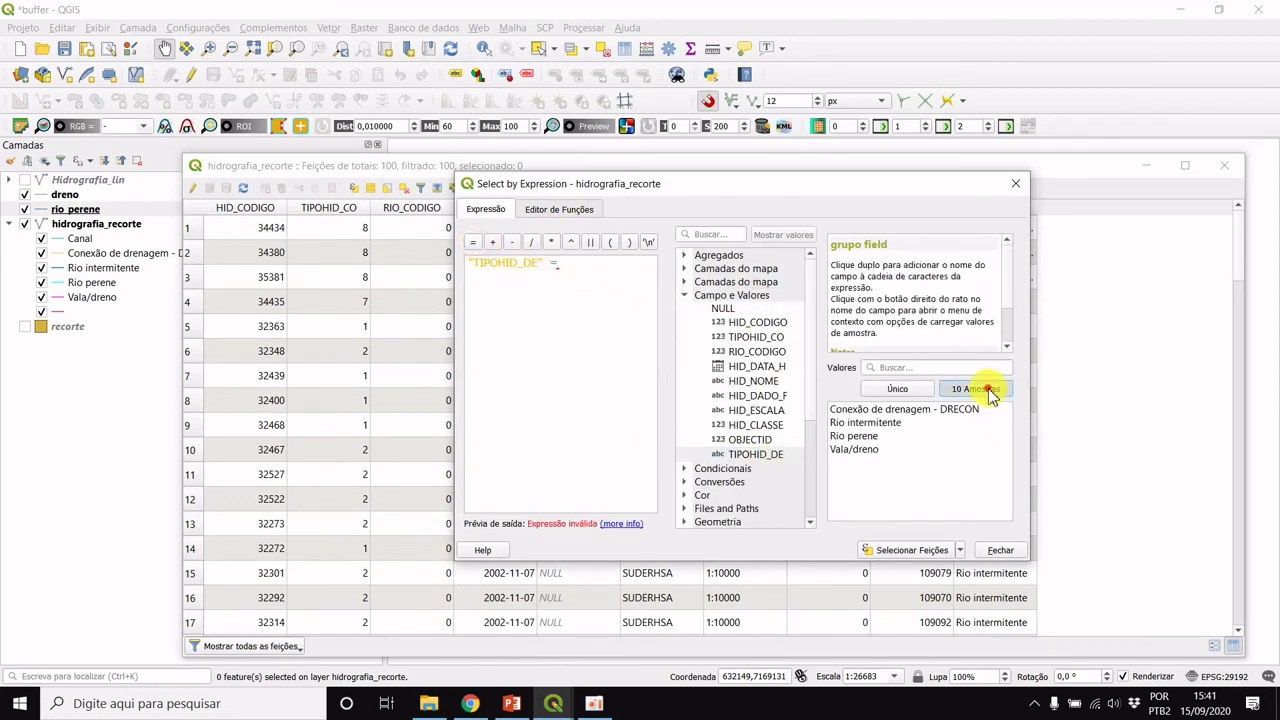
left_click(892, 423)
left_click(892, 408)
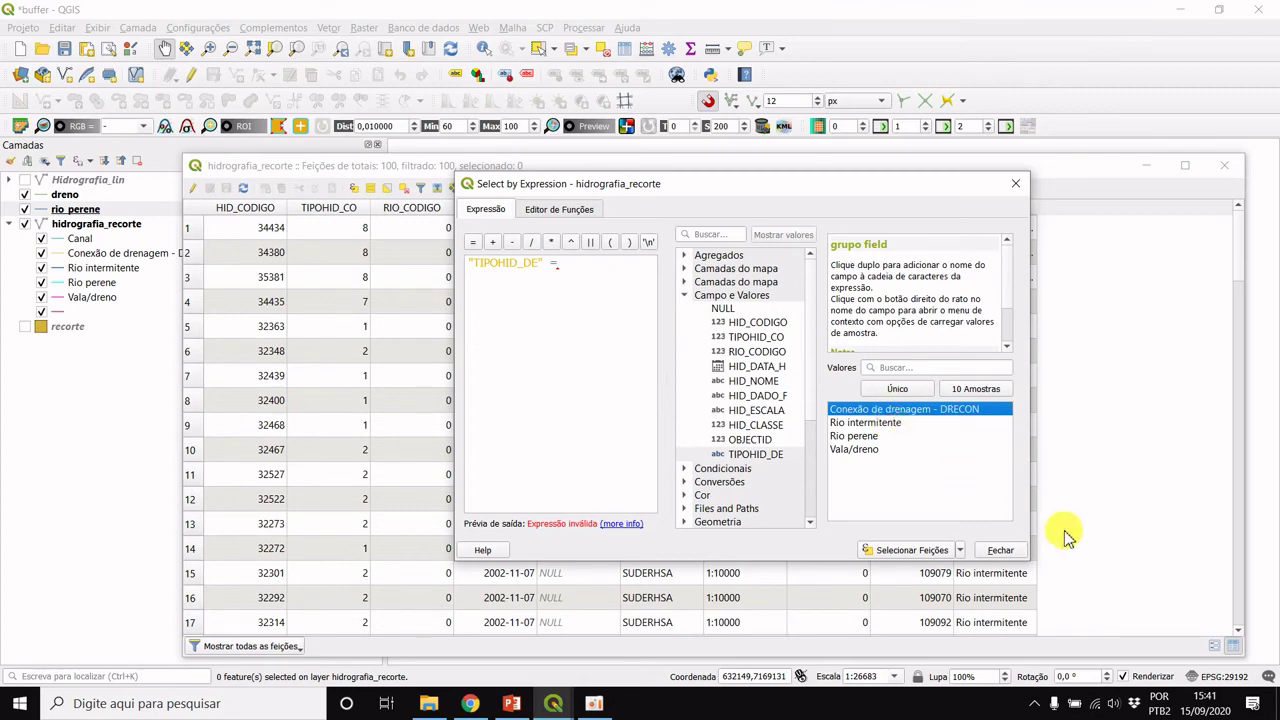
left_click(1001, 551)
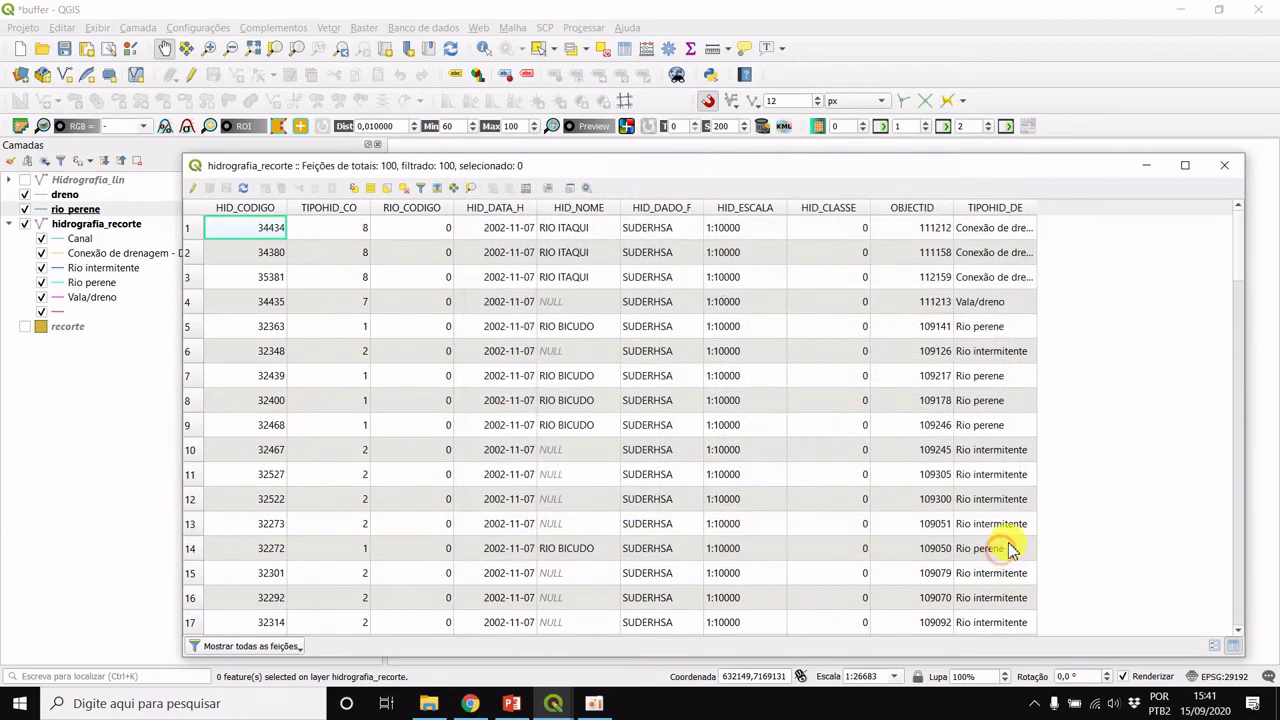
left_click(1224, 167)
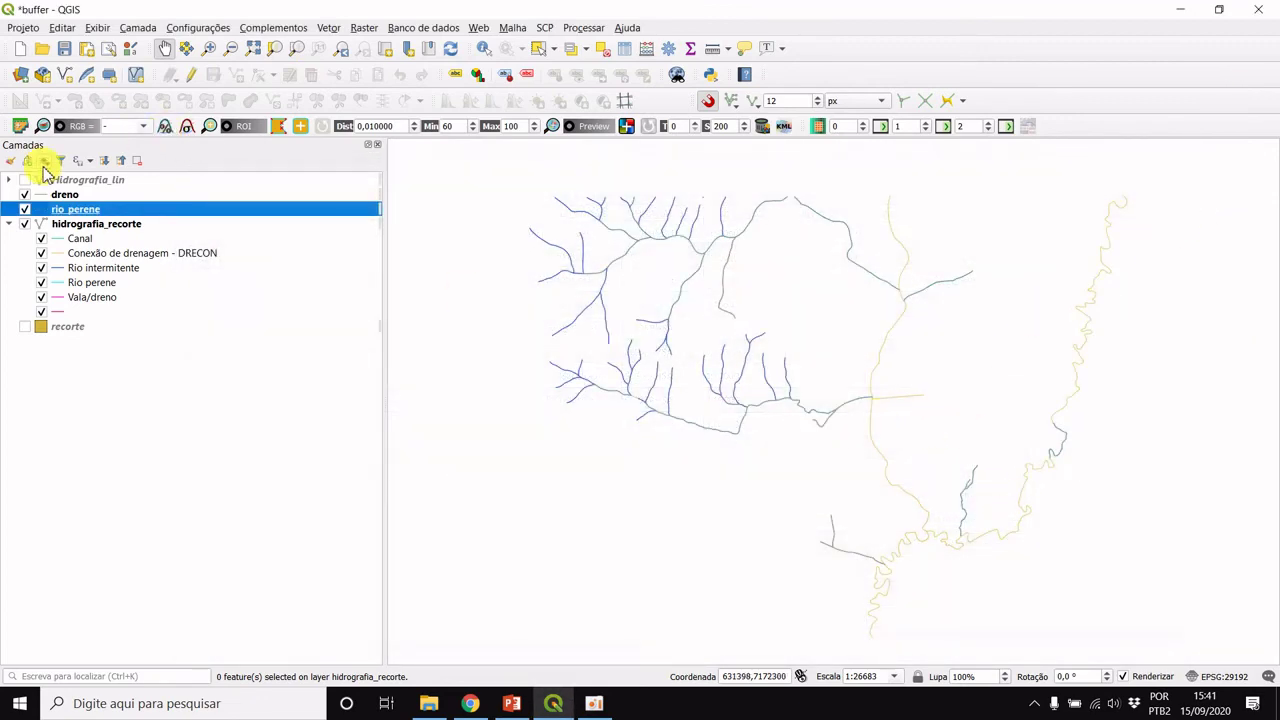
- Hide the hidrografia_recorte layer so only the exported dreno and rio_perene layers are drawn on the map
left_click(24, 224)
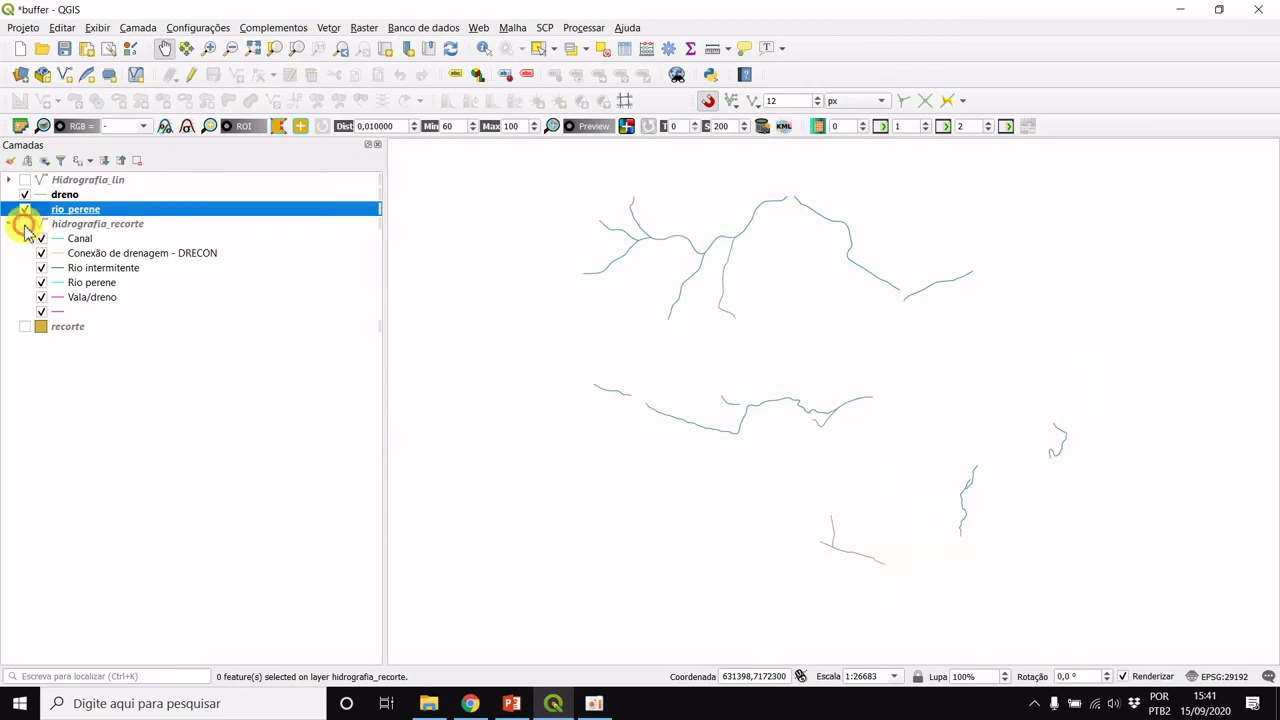
left_click(246, 486)
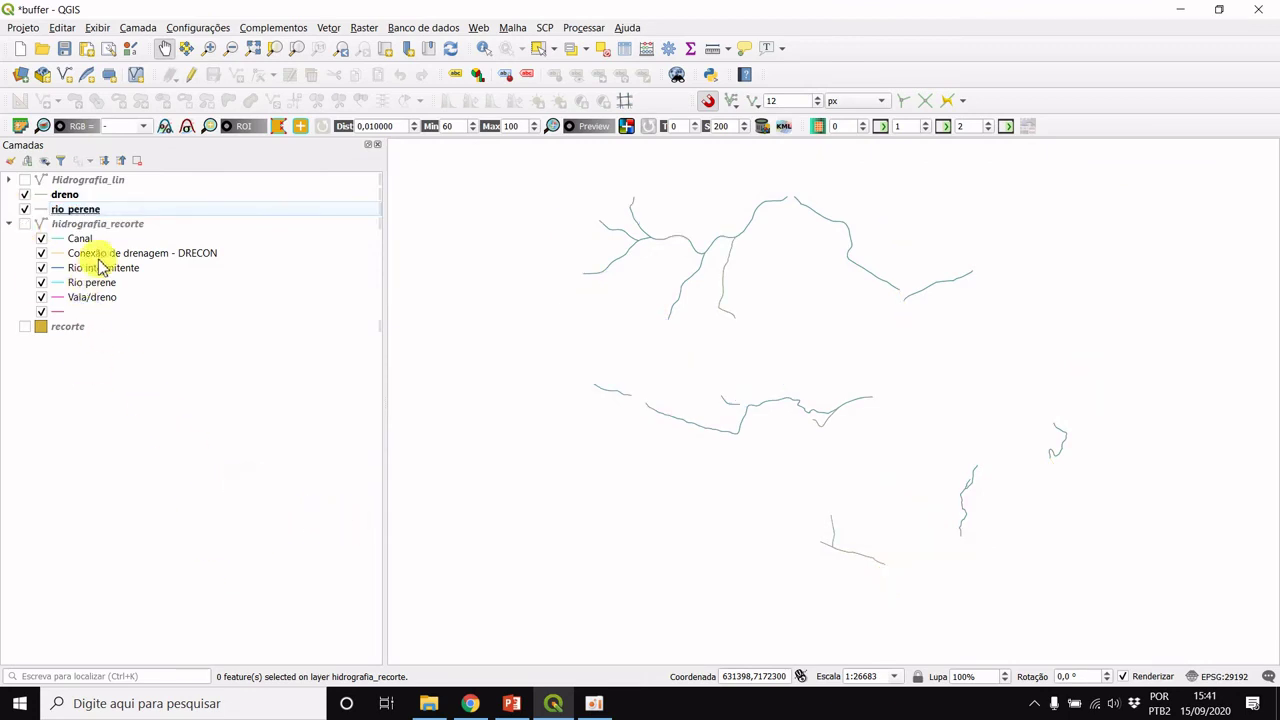
right_click(145, 316)
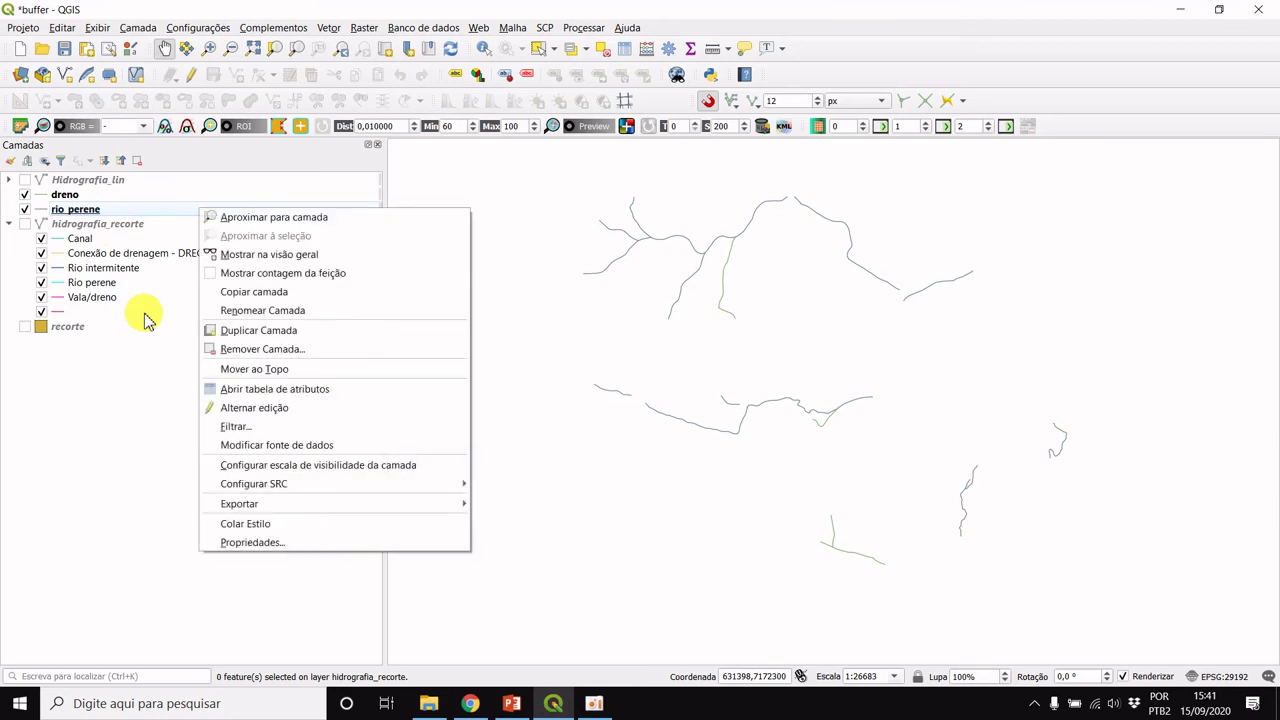
left_click(150, 447)
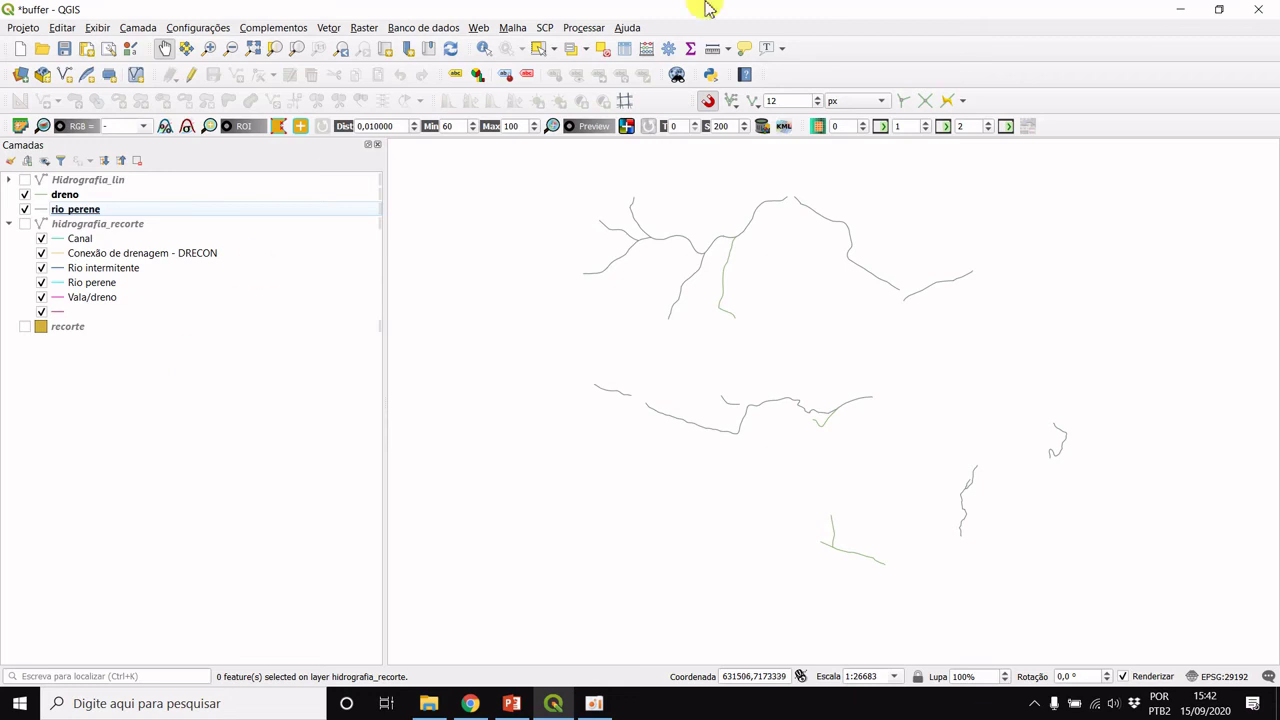
- Create an undissolved 30-metre buffer around rio_perene as a temporary layer with rounded ends and joins, and inspect it on the map
left_click(327, 28)
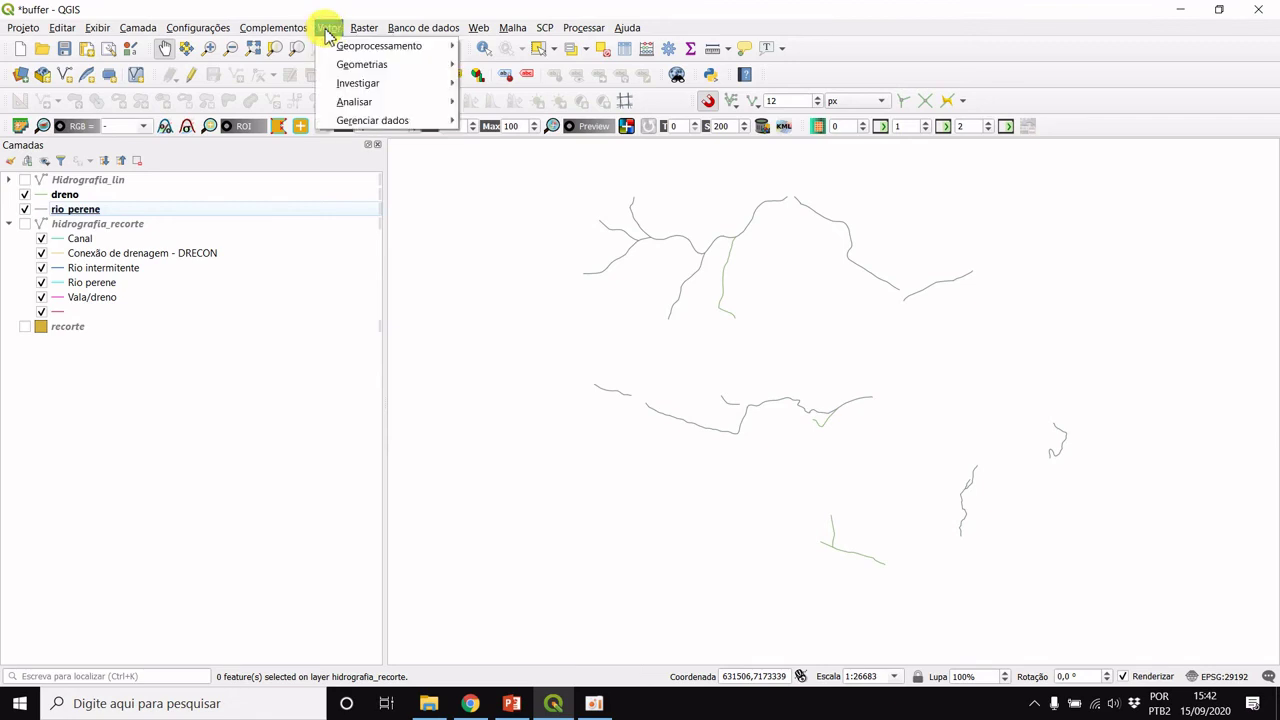
mouse_move(375, 46)
left_click(500, 46)
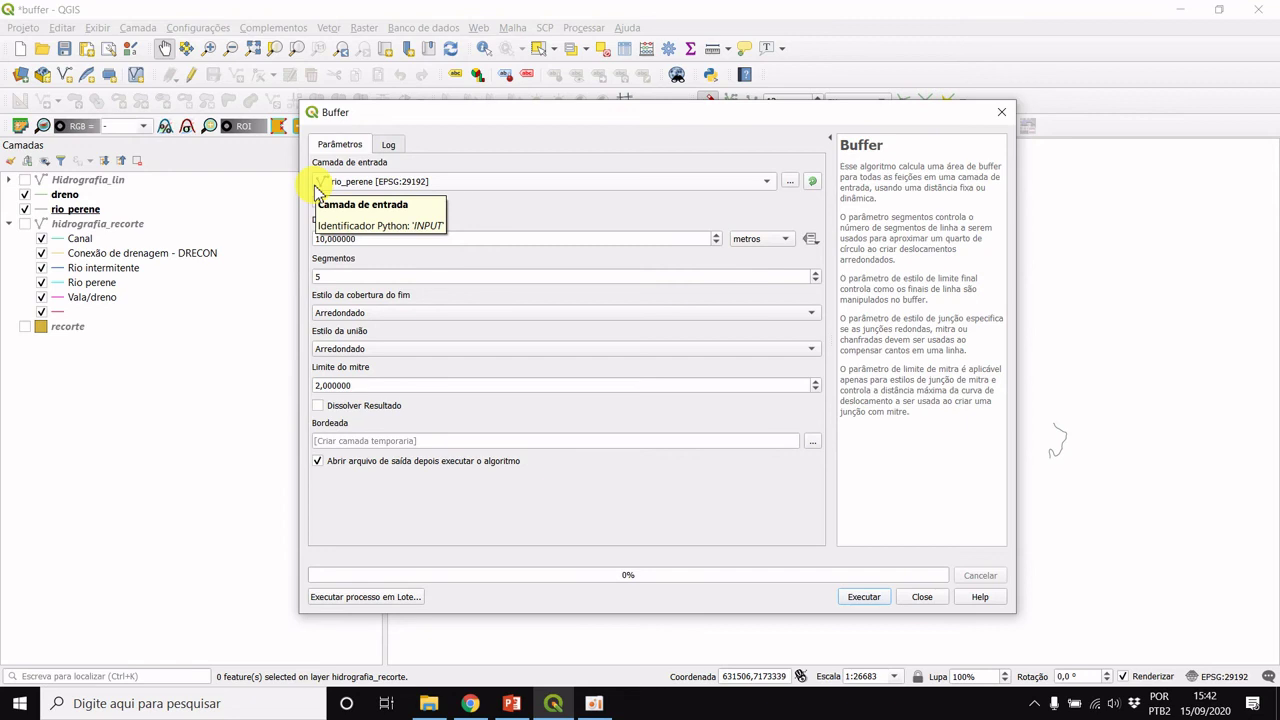
left_click(318, 240)
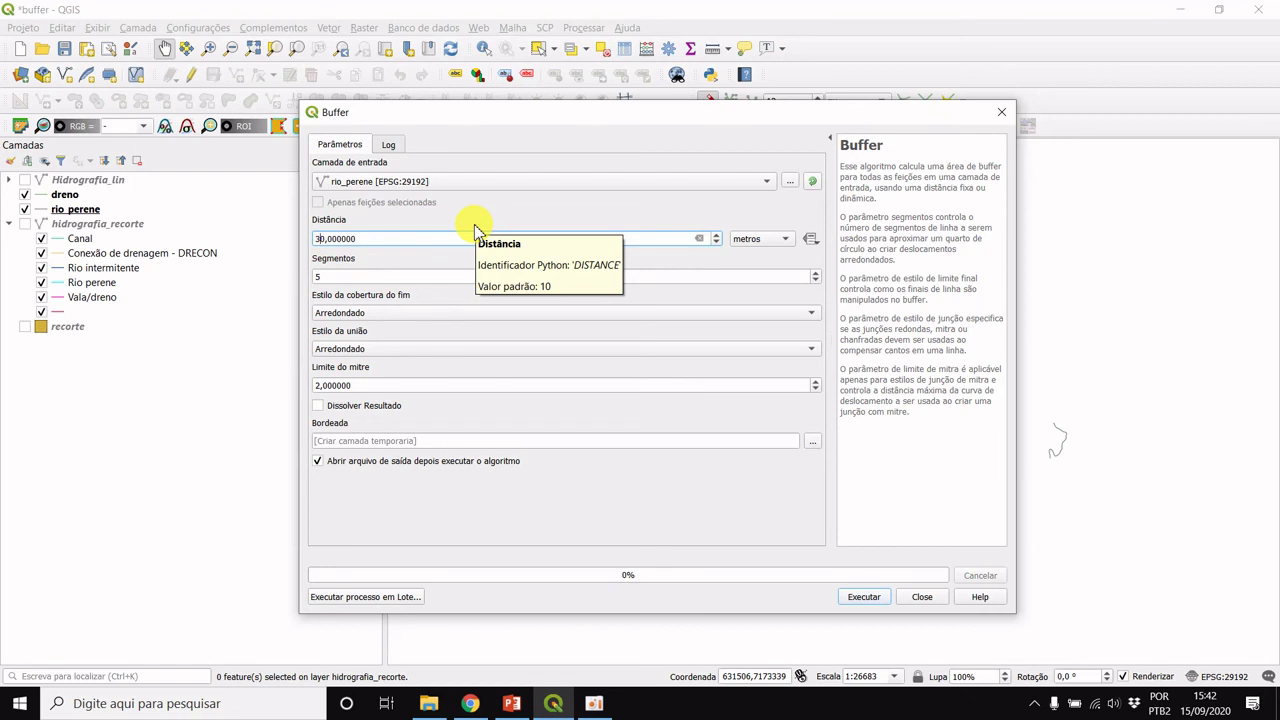
left_click(922, 597)
scroll(821, 203, "up", 1)
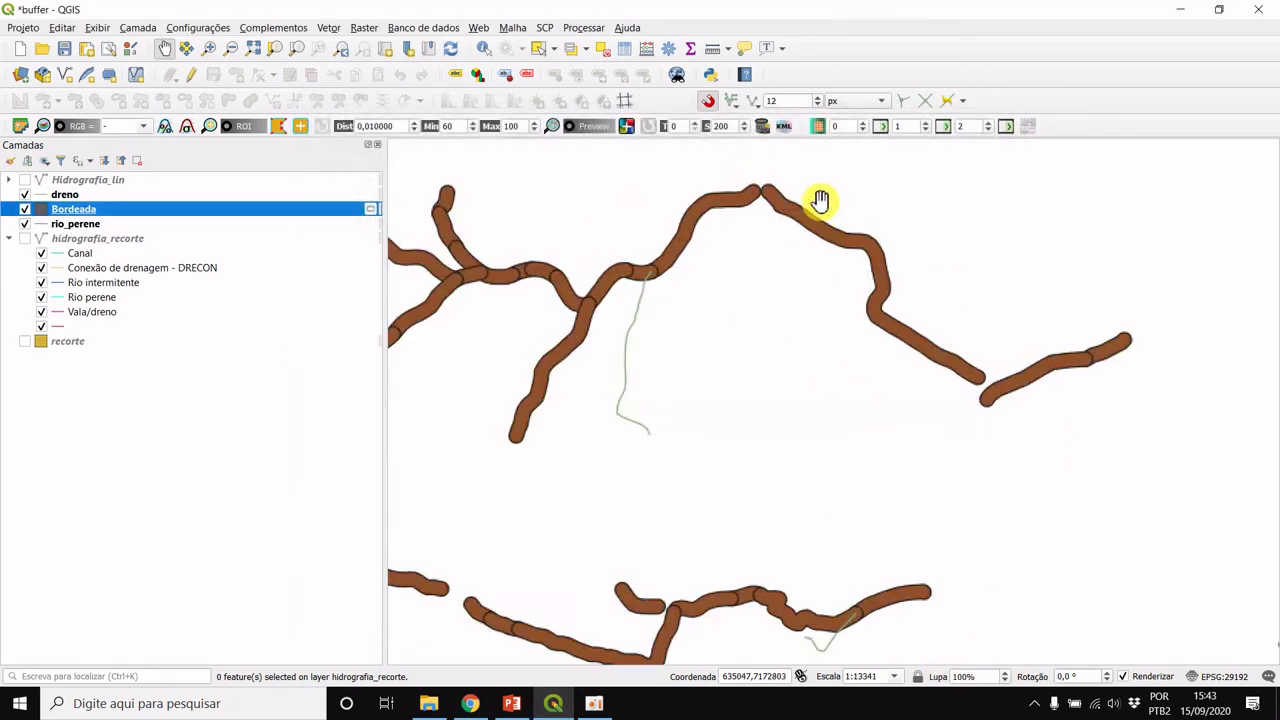
left_click_drag(771, 266, 891, 381)
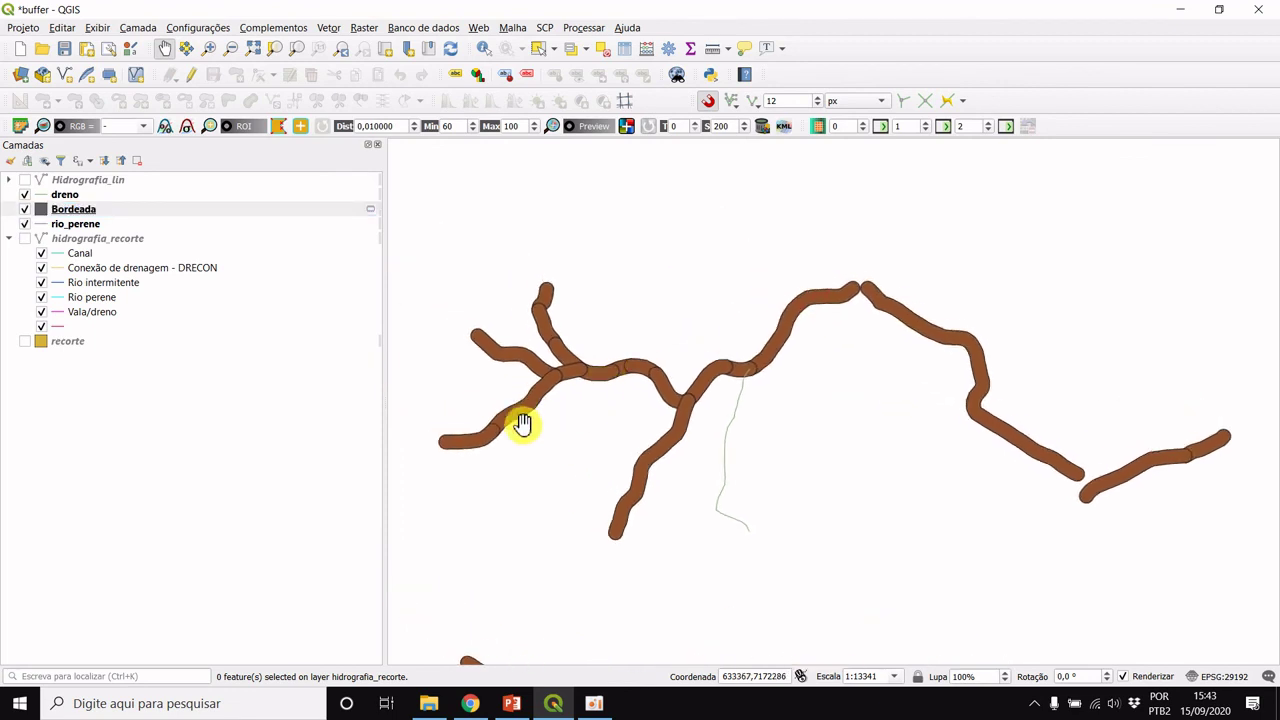
- Give the Bordeada buffer layer a transparent fill through its simple fill symbol, keeping the solid black outline, and apply the style
scroll(520, 423, "up", 2)
left_click_drag(571, 451, 790, 339)
scroll(787, 339, "down", 1)
scroll(894, 352, "down", 2)
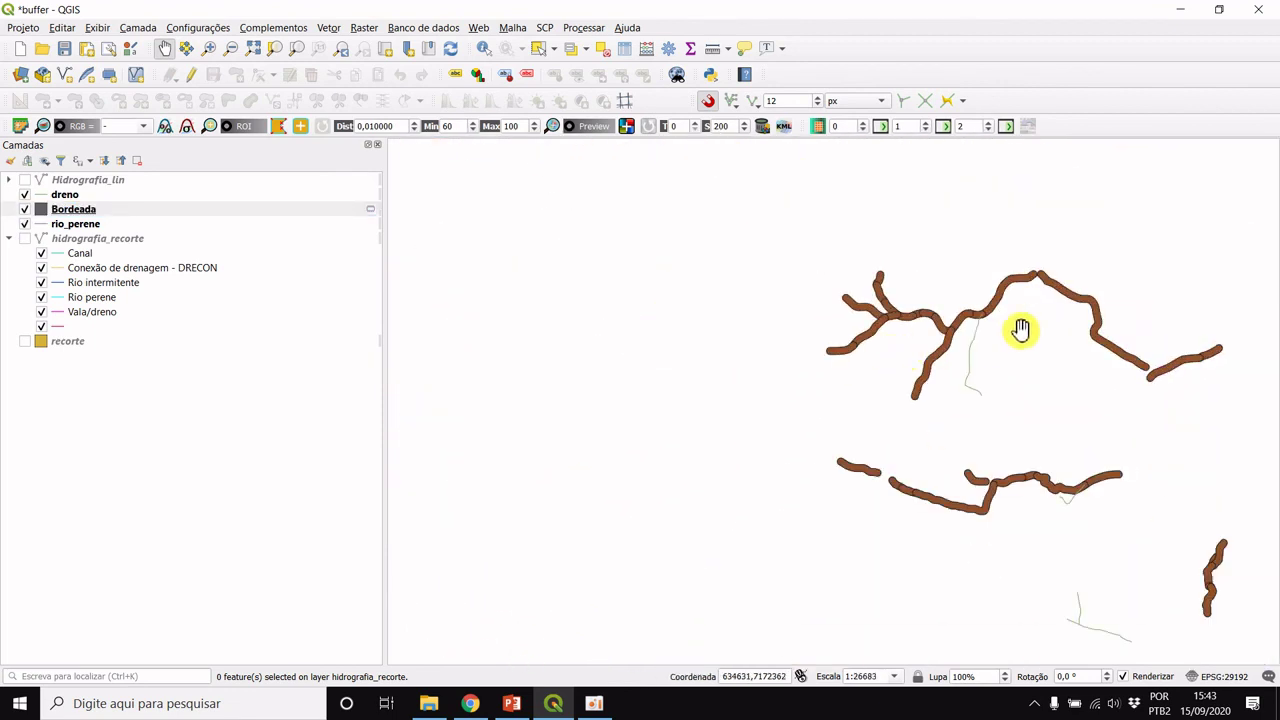
left_click_drag(1013, 343, 848, 335)
scroll(1035, 366, "up", 2)
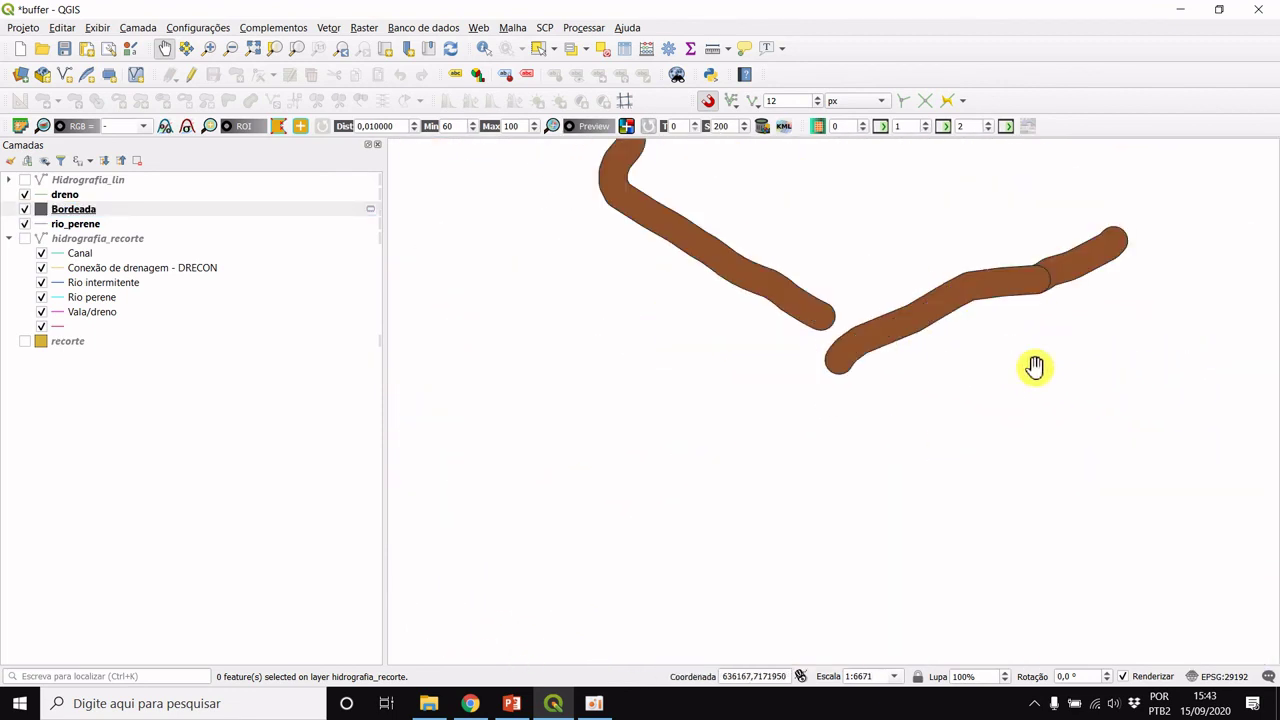
double_click(41, 211)
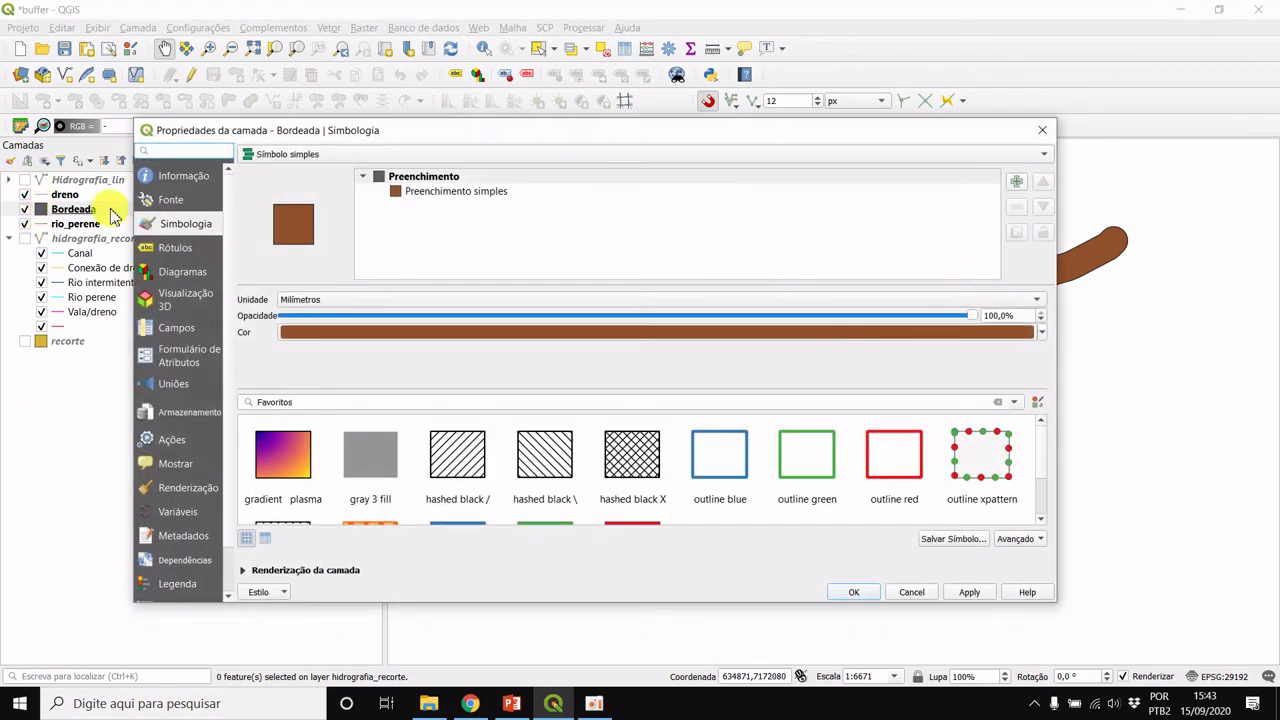
left_click(490, 192)
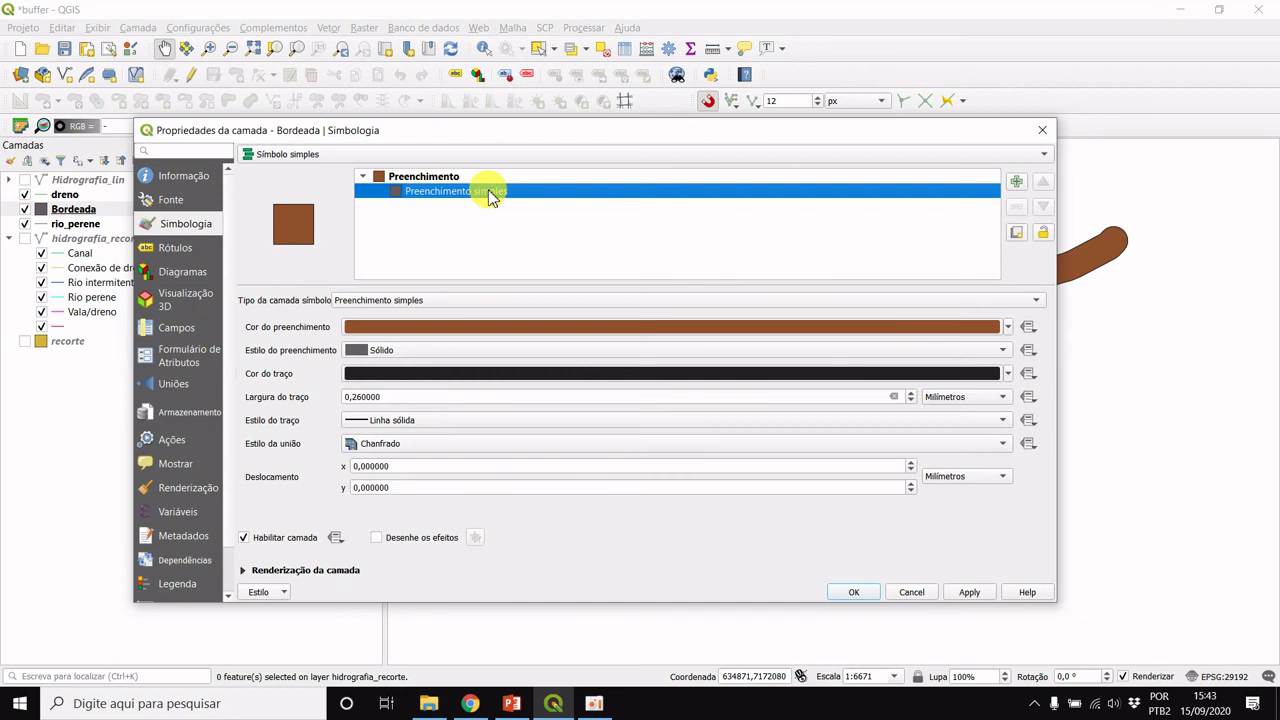
left_click(1008, 328)
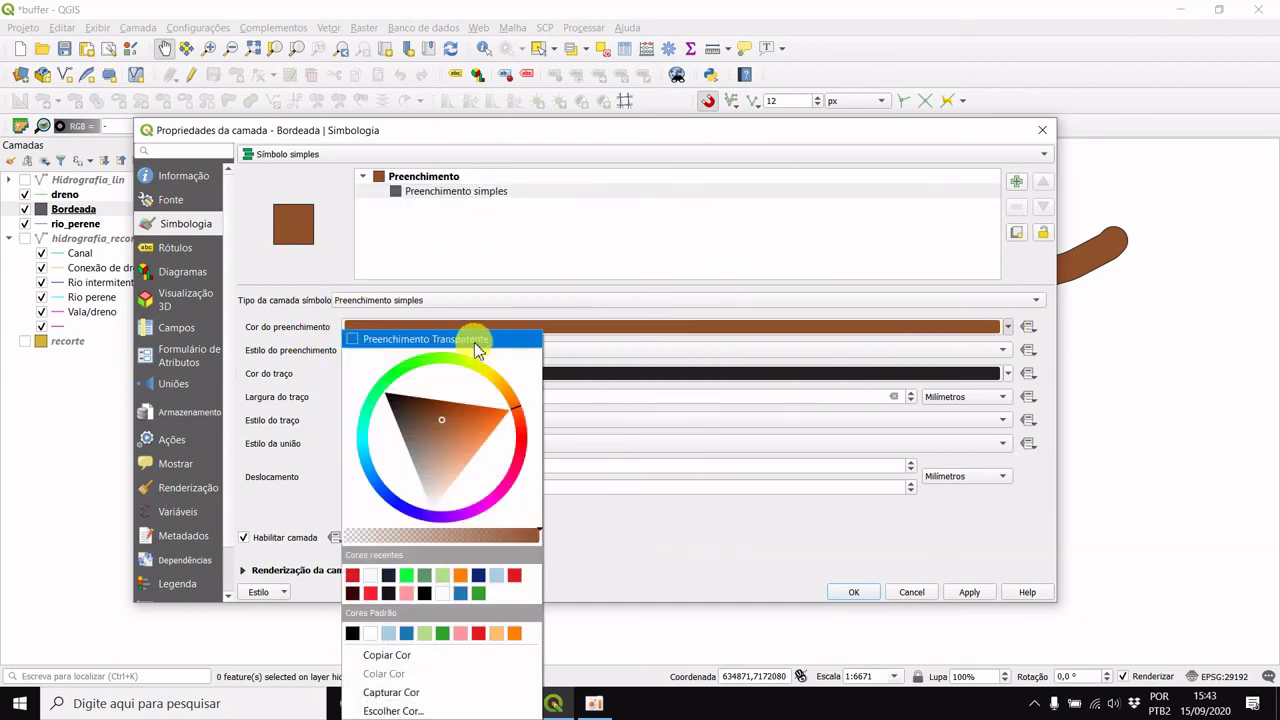
left_click(421, 339)
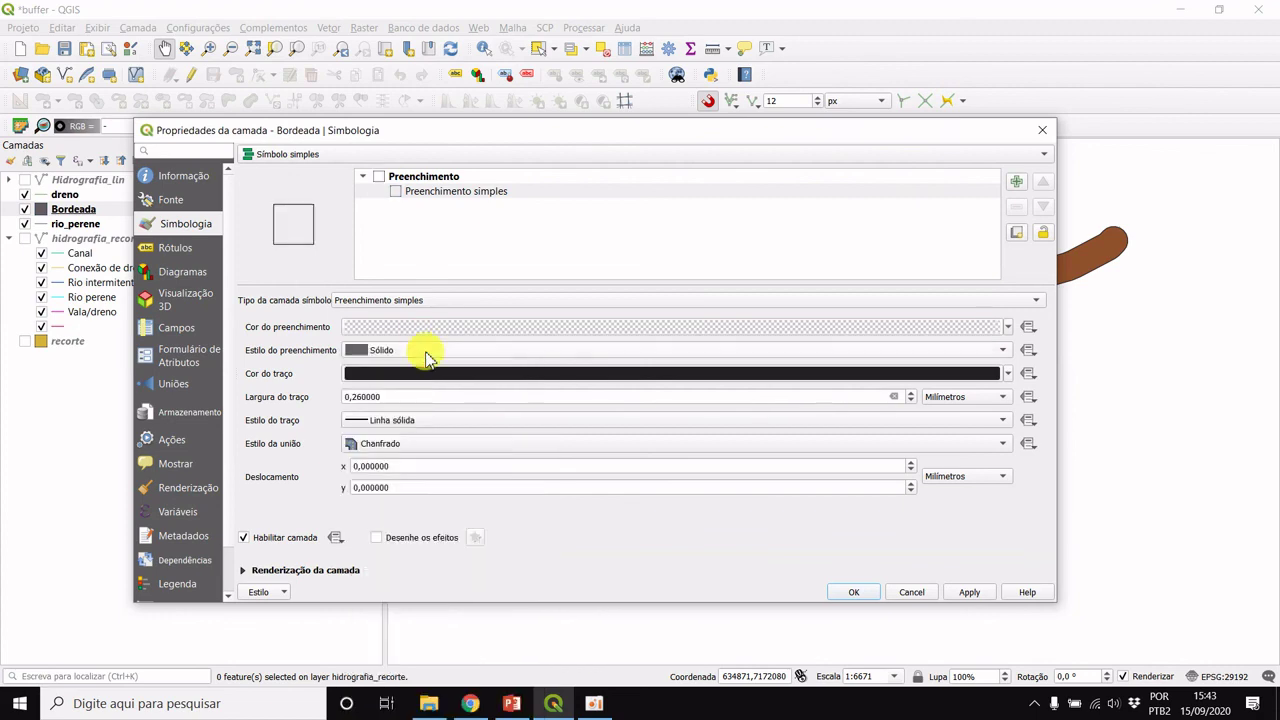
left_click(970, 592)
left_click(856, 592)
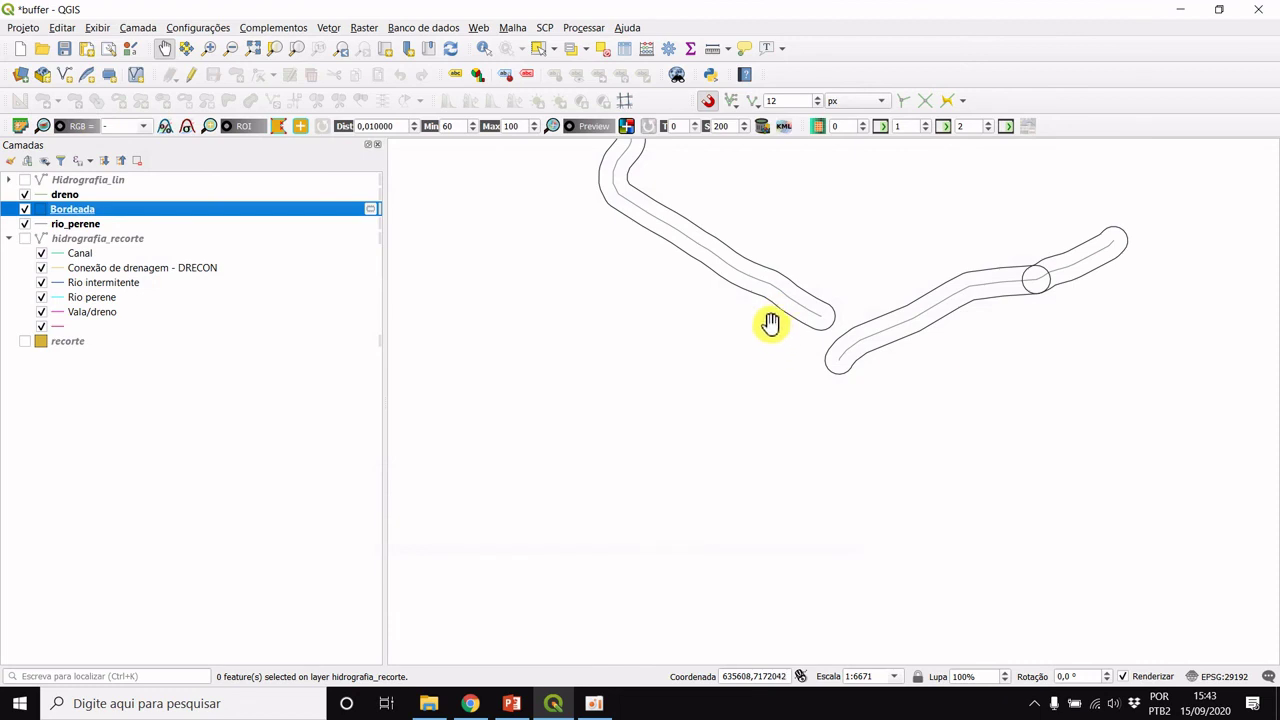
- Examine the Bordeada buffer outlines along the rio_perene lines, at the river ends and where neighbouring segments join
left_click_drag(769, 323, 791, 509)
left_click_drag(651, 360, 754, 397)
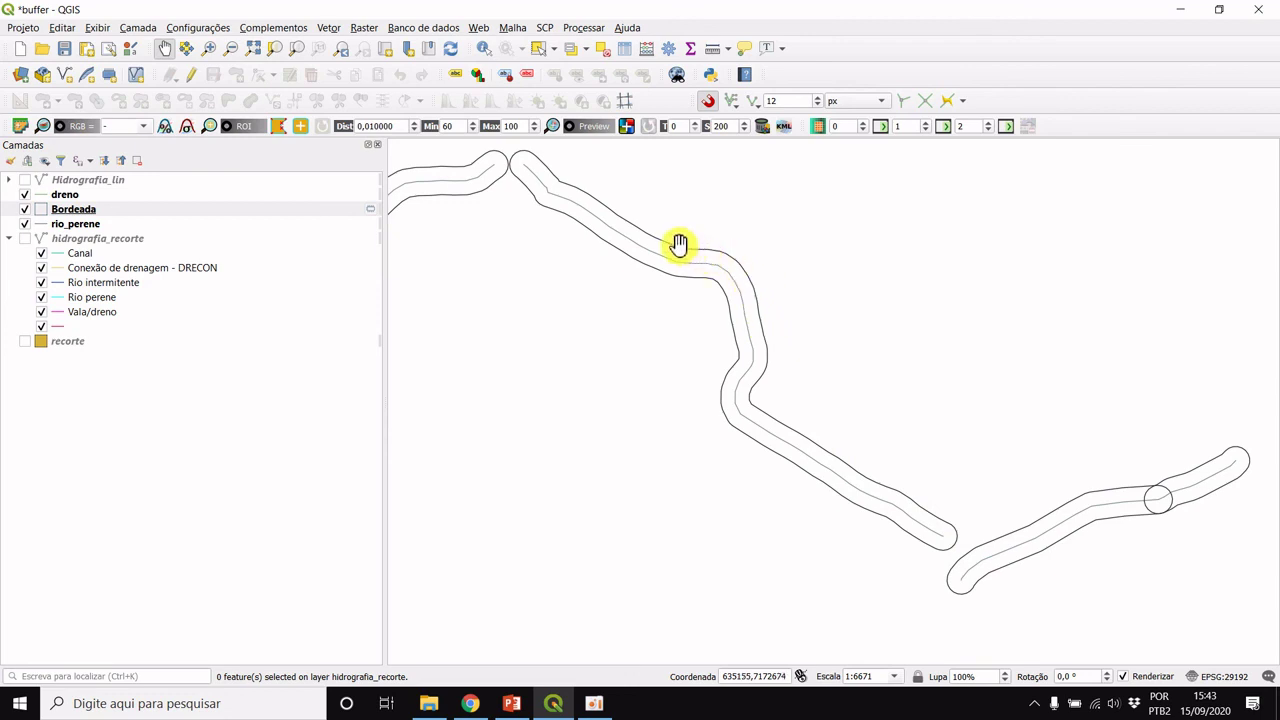
scroll(538, 182, "up", 2)
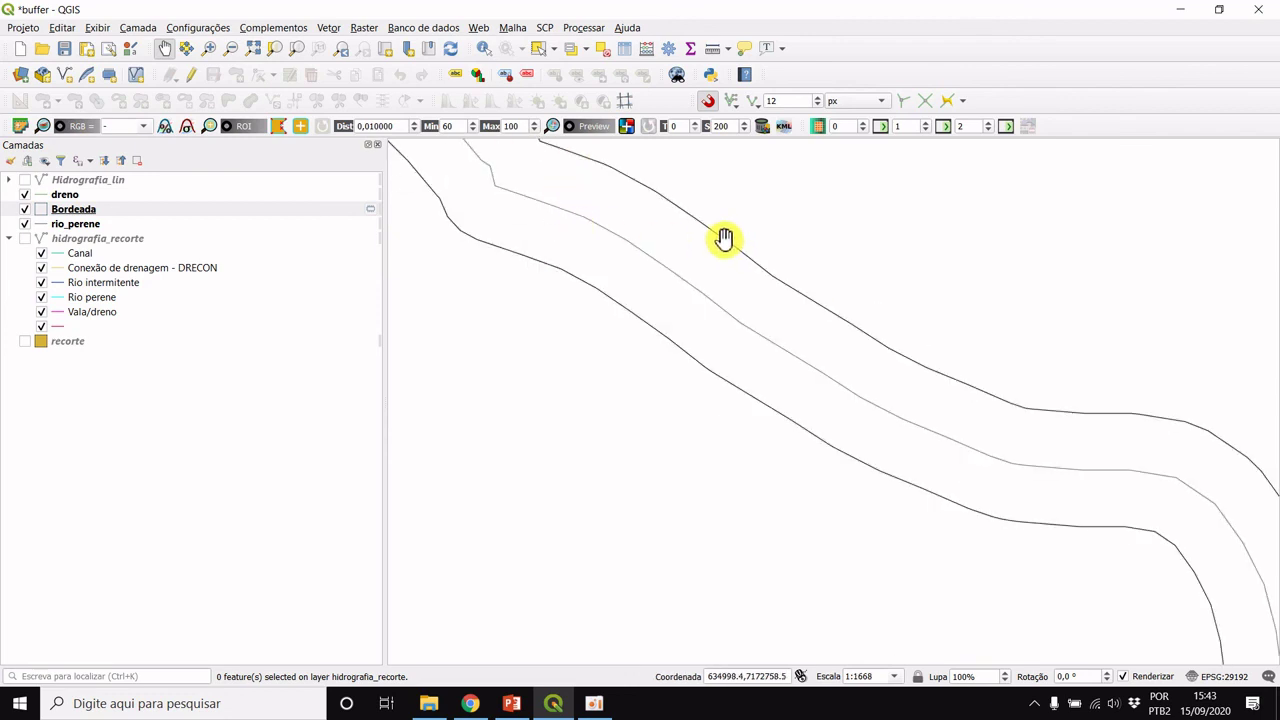
scroll(702, 262, "down", 1)
scroll(699, 271, "down", 1)
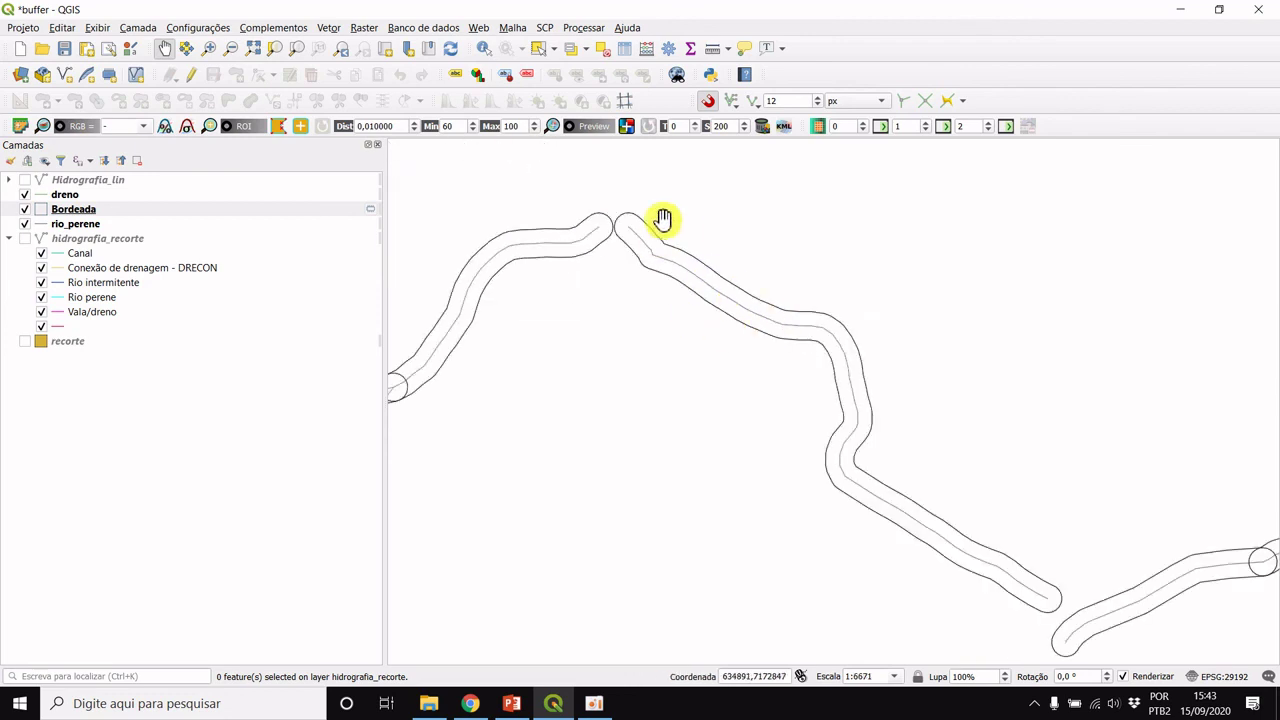
left_click_drag(934, 457, 759, 281)
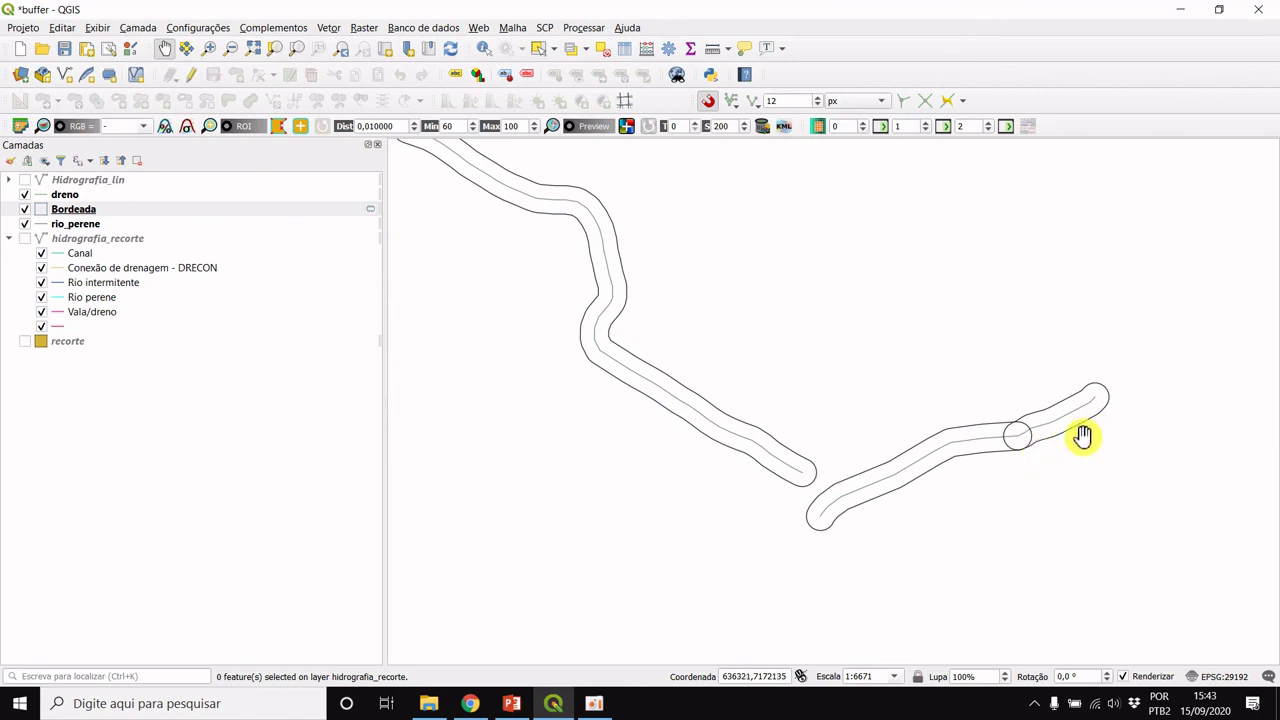
scroll(1038, 438, "up", 1)
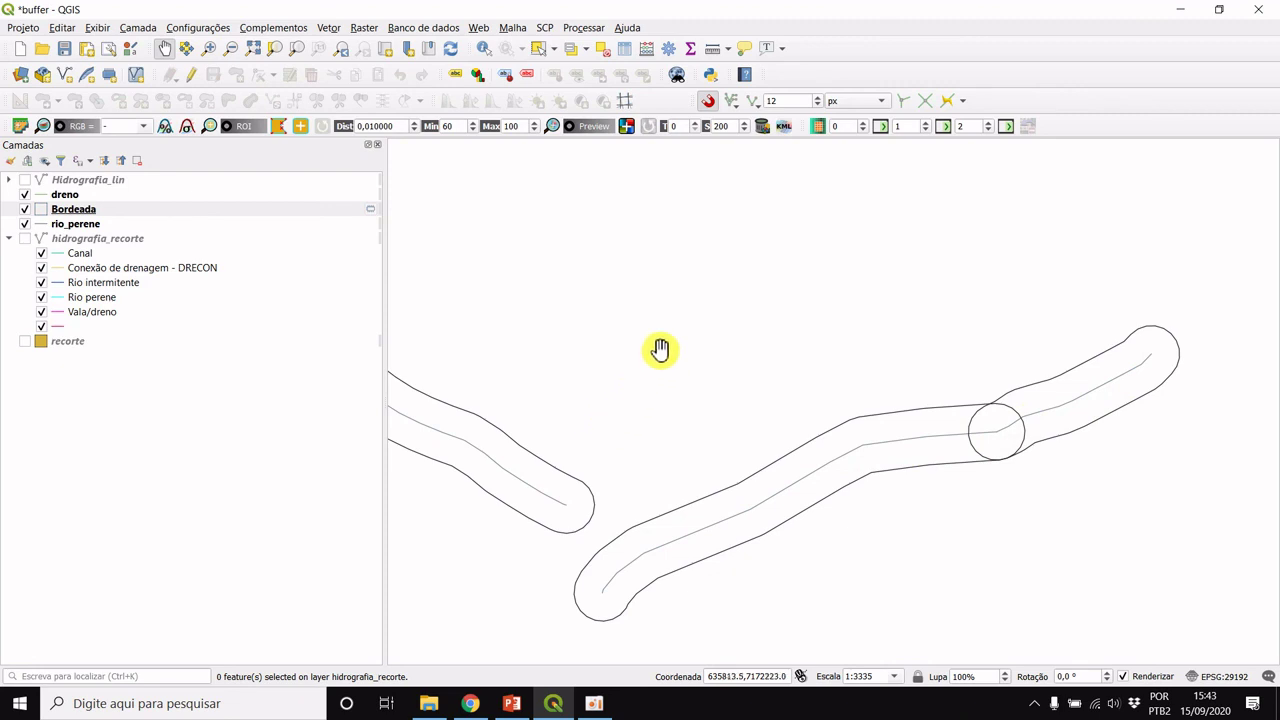
scroll(660, 350, "down", 3)
left_click_drag(825, 404, 832, 463)
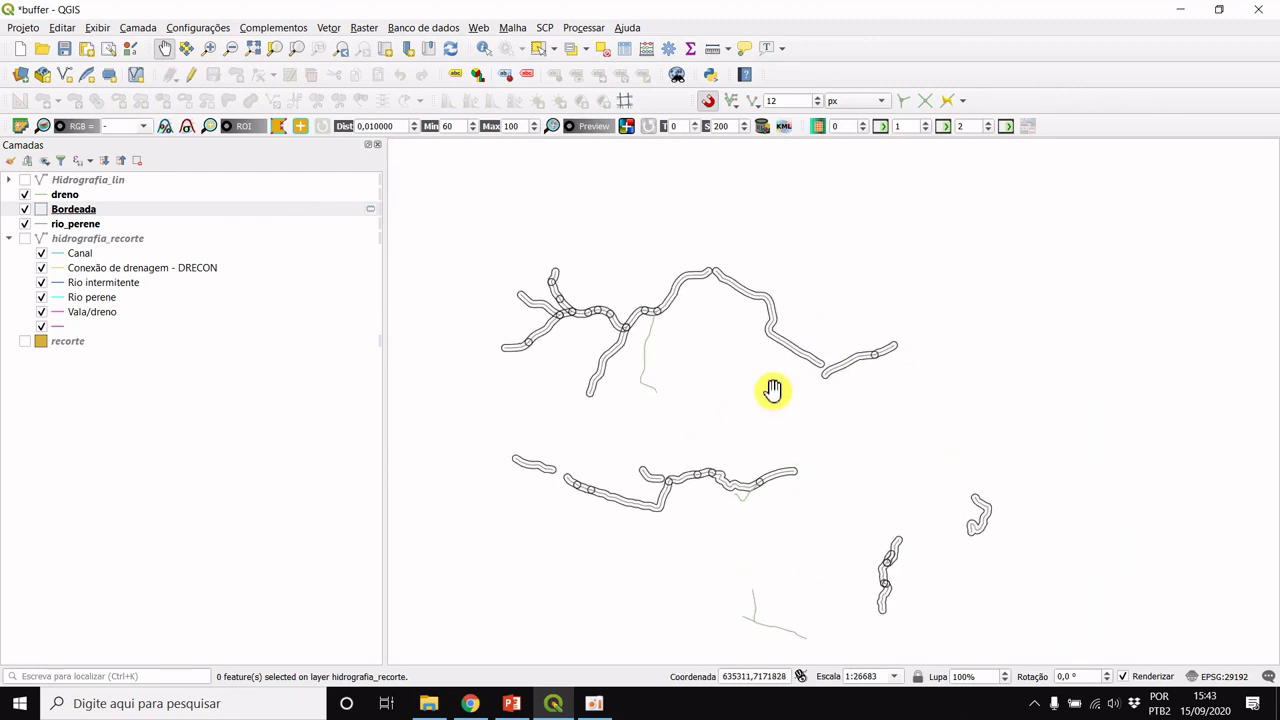